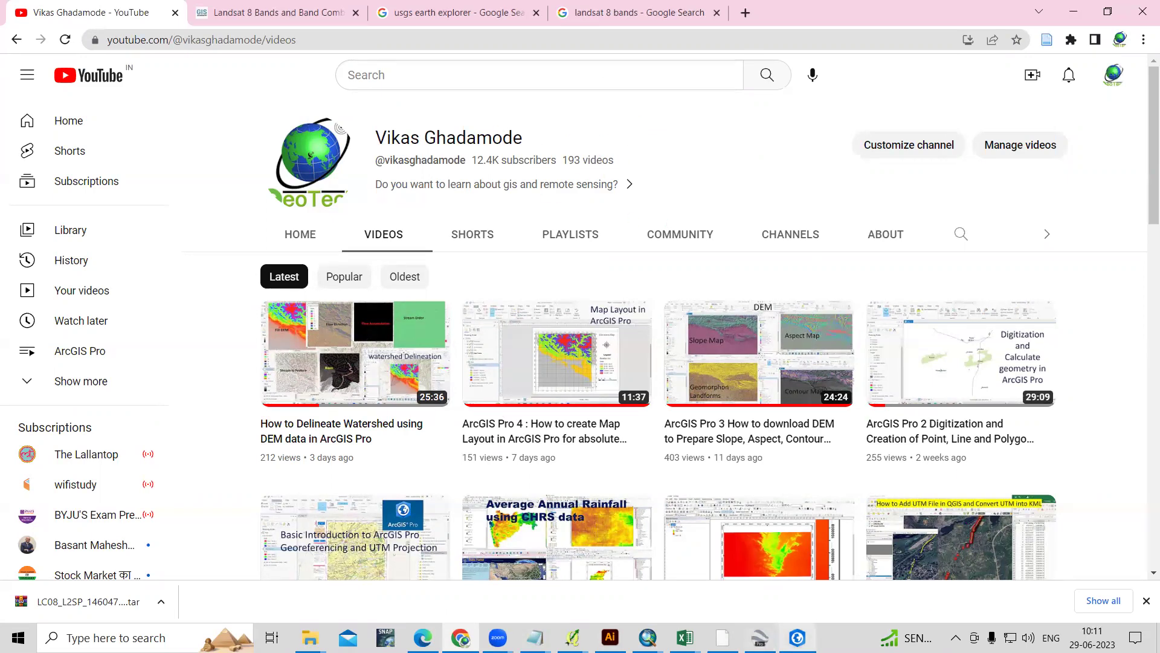
Step: Open the USGS EarthExplorer site from the Google search results in the browser
left_click(798, 638)
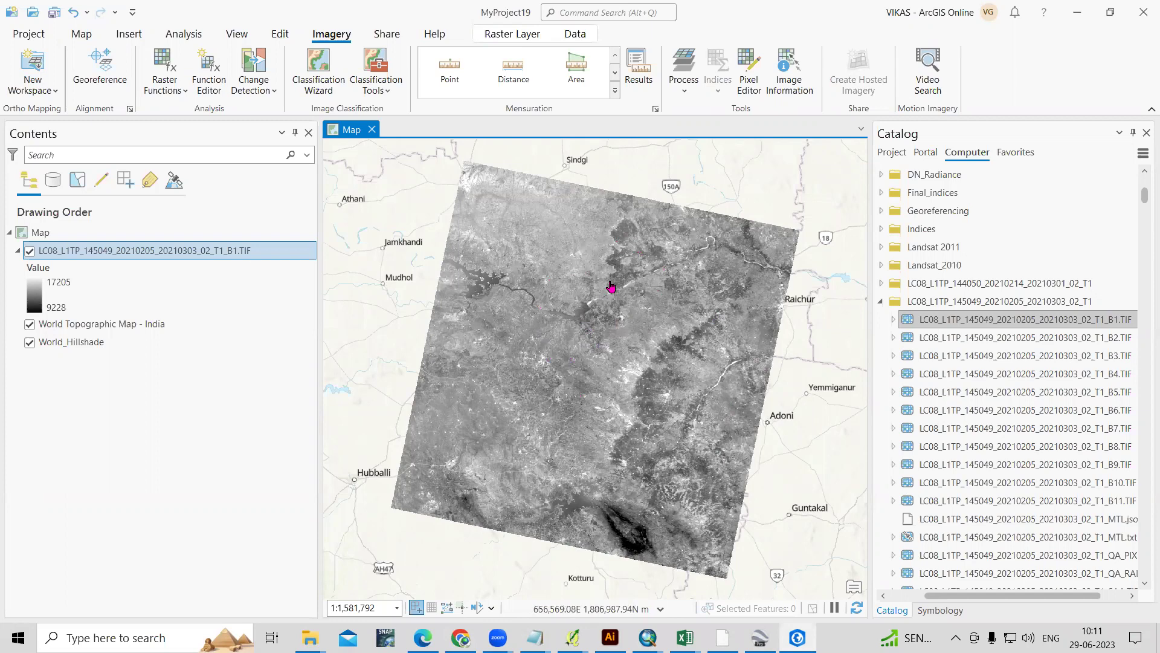
mouse_move(461, 638)
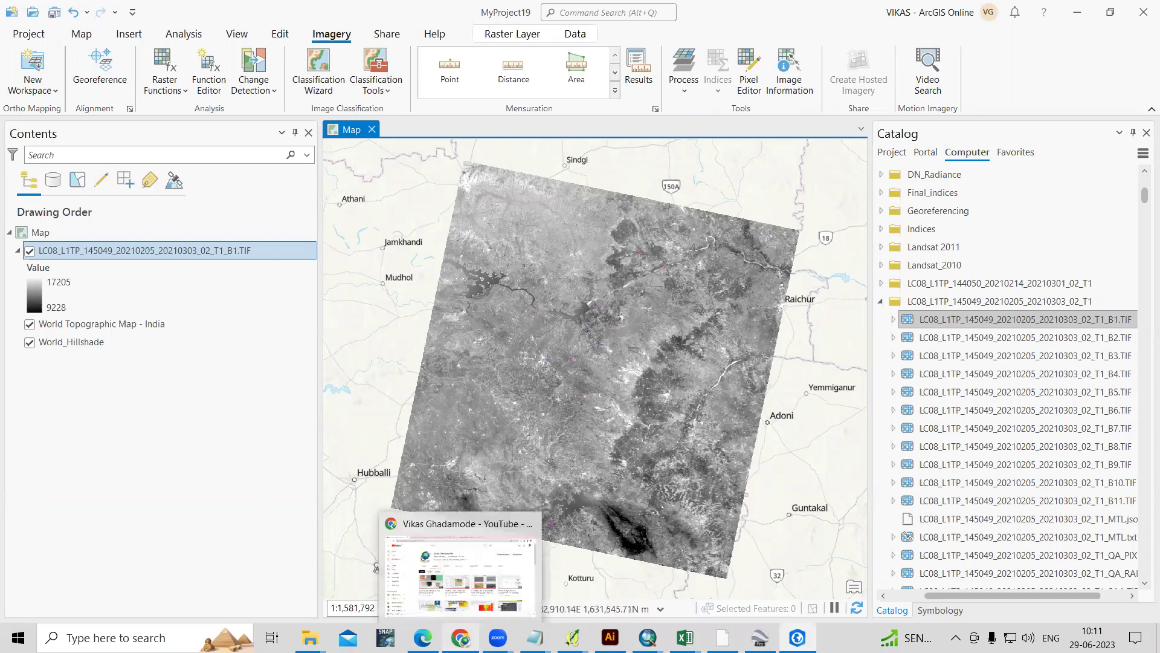
left_click(460, 574)
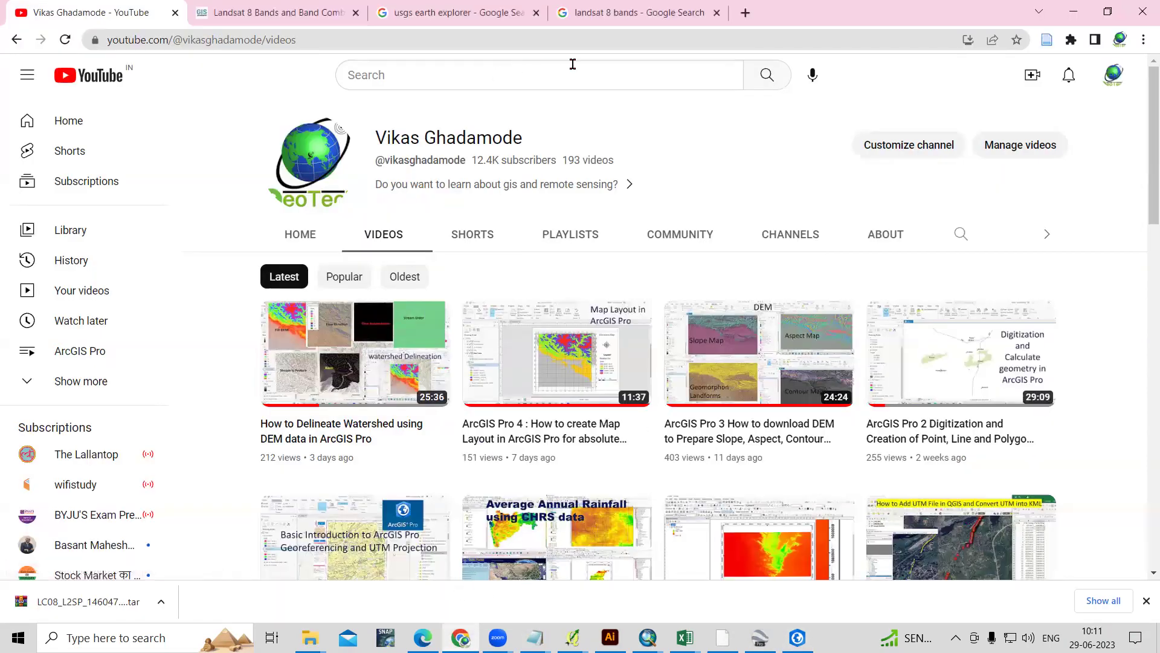
left_click(451, 13)
left_click(246, 228)
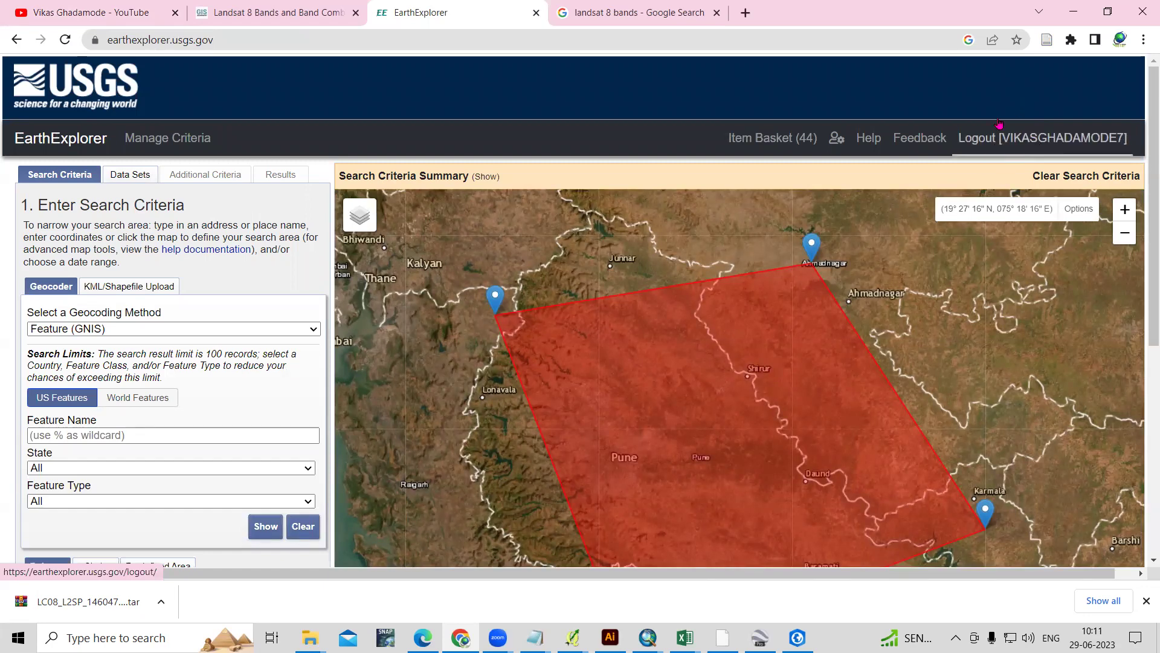
Step: Delete all four existing polygon coordinates from the search area
left_click(150, 331)
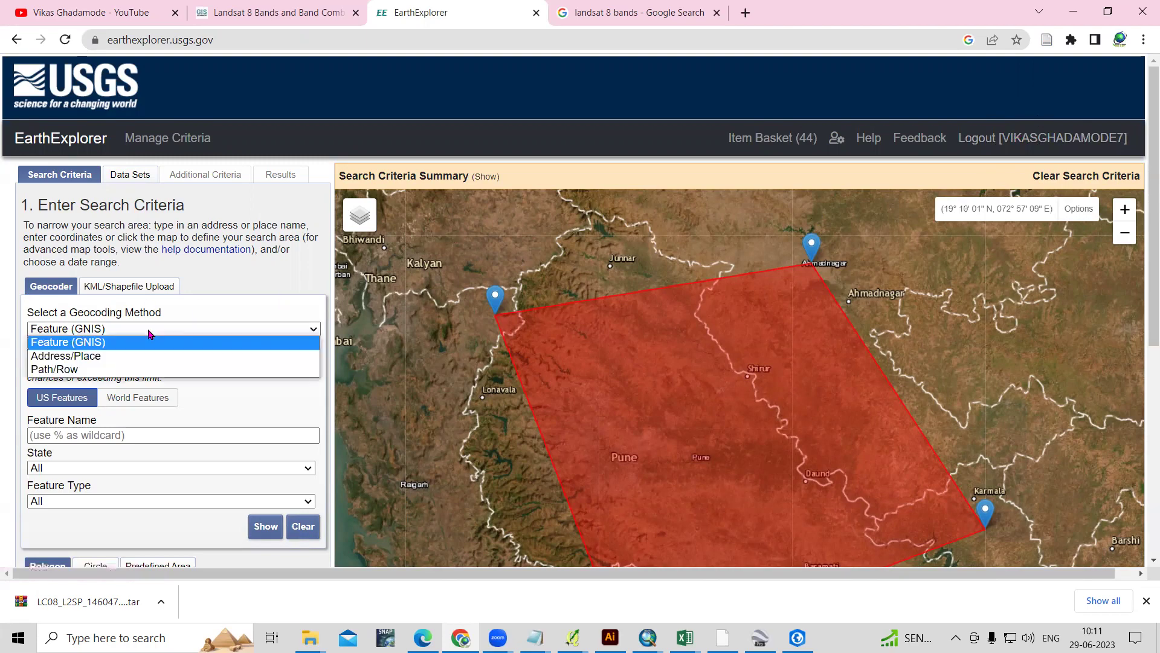
left_click(82, 182)
scroll(525, 291, "down", 2)
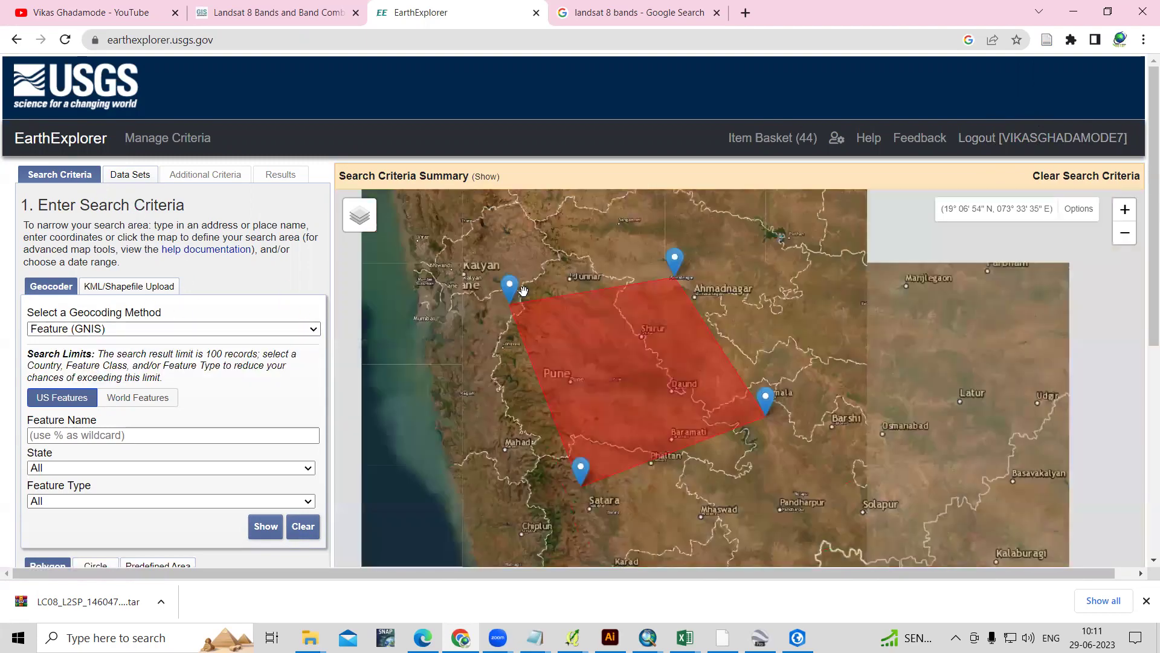
scroll(266, 421, "down", 5)
left_click(307, 321)
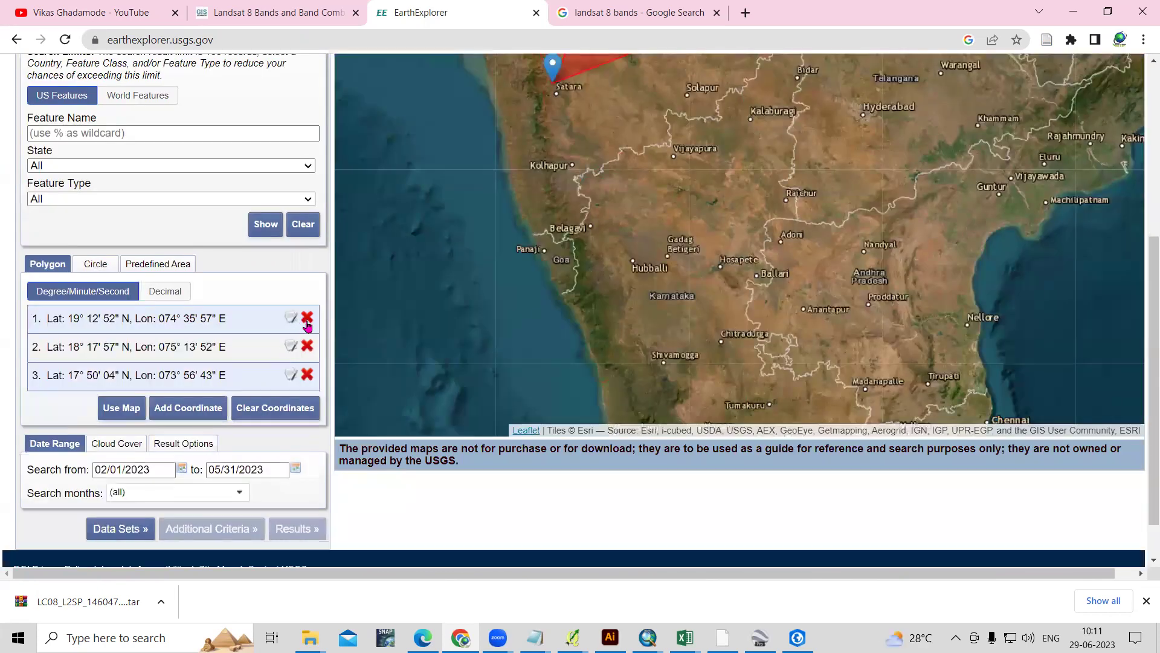
left_click(307, 321)
left_click(307, 322)
left_click(307, 321)
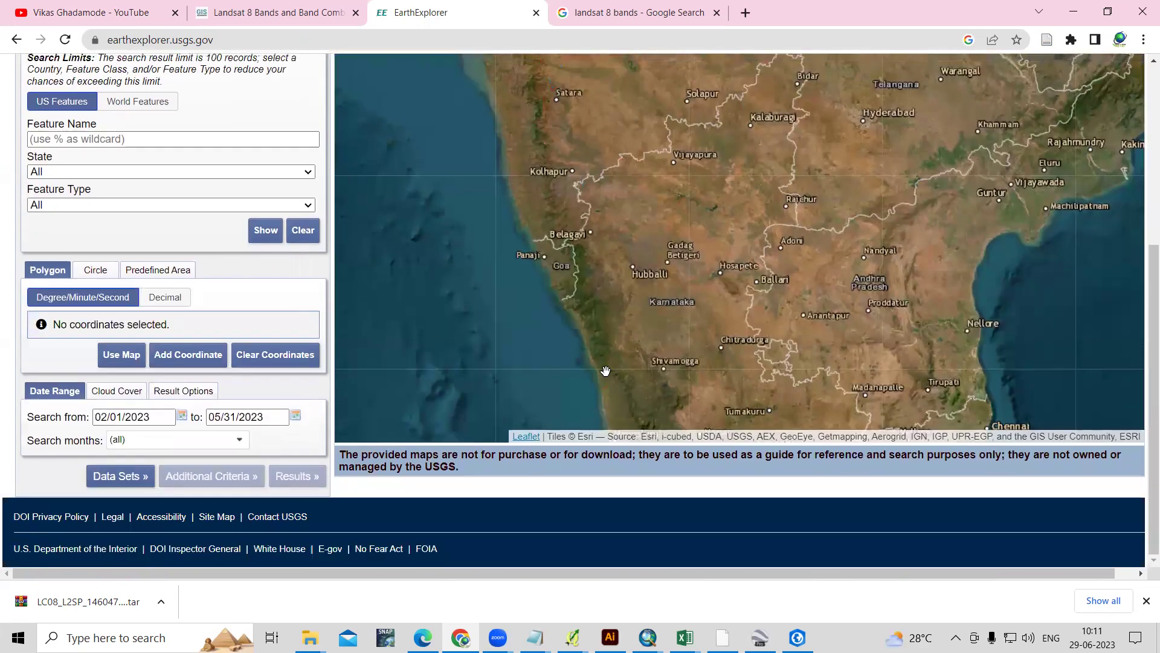
Step: Geocode pune with the Address/Place method and add Pune, Maharashtra, India to the search area
scroll(603, 371, "down", 3)
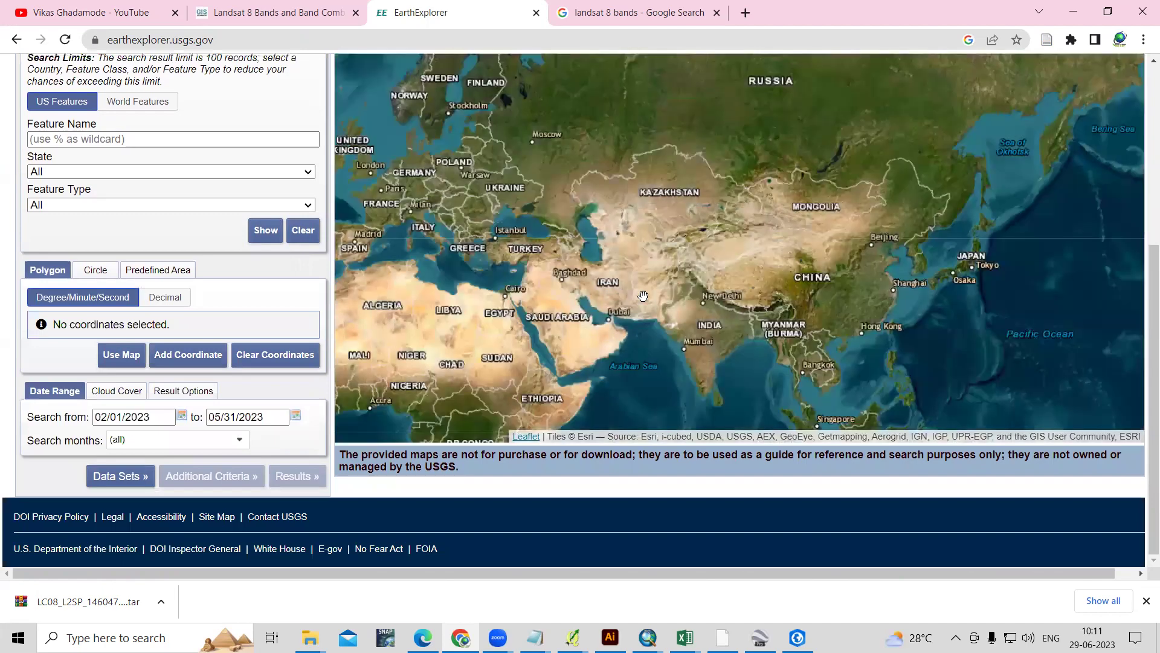
left_click_drag(664, 314, 668, 254)
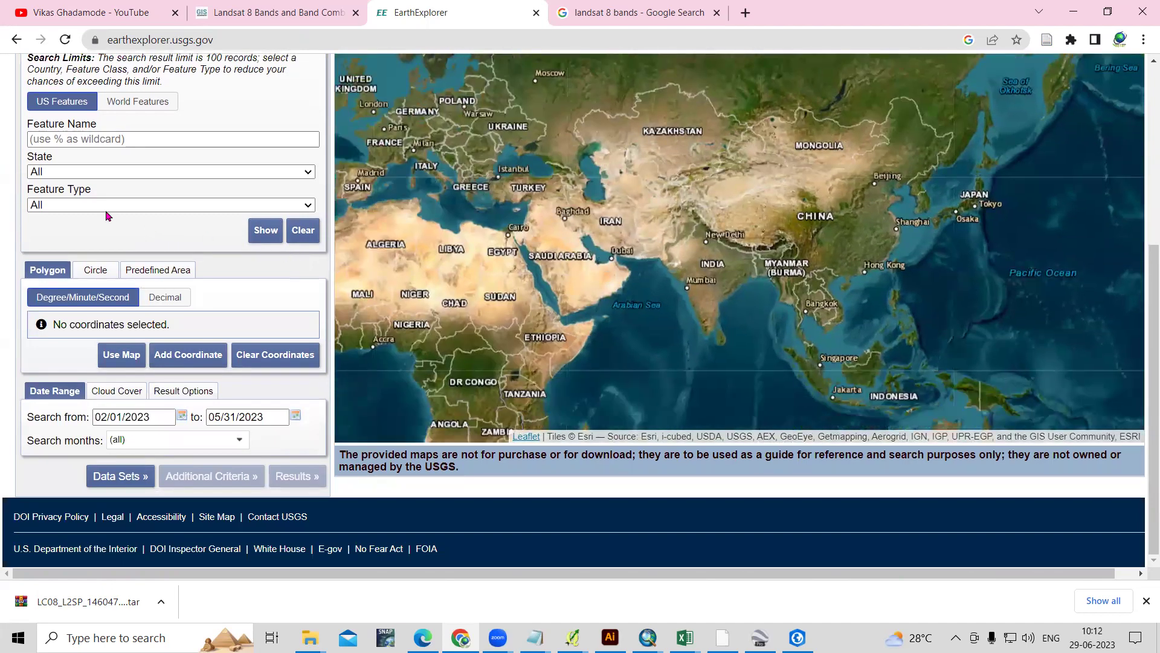
scroll(174, 206, "up", 2)
left_click(159, 184)
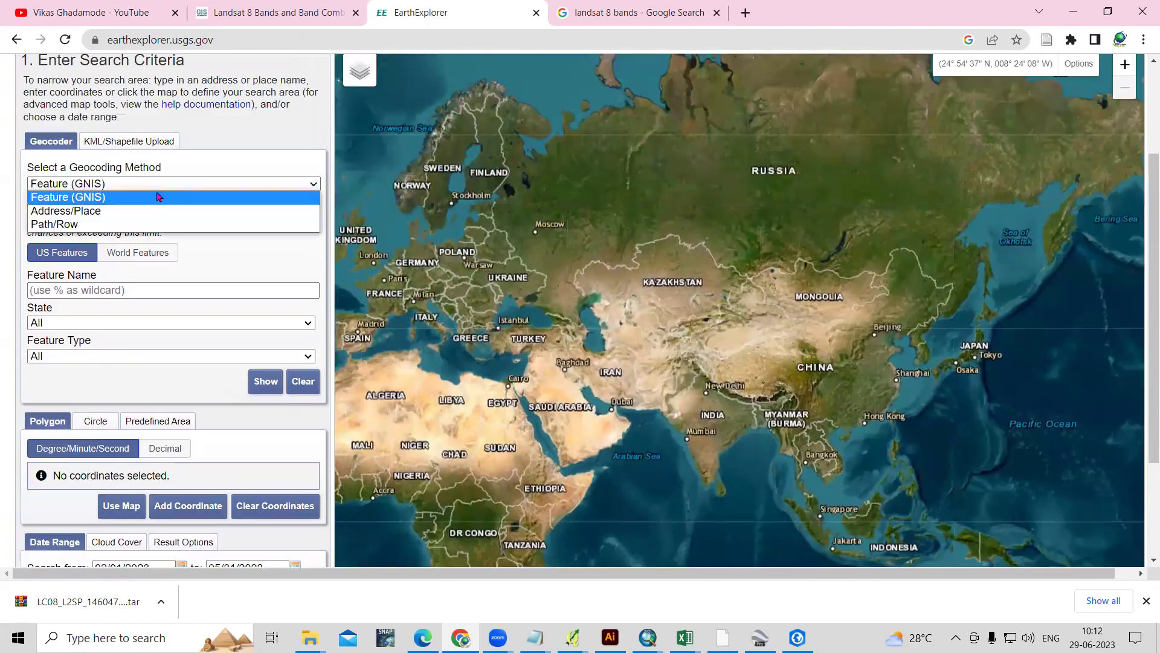
left_click(148, 210)
left_click(139, 230)
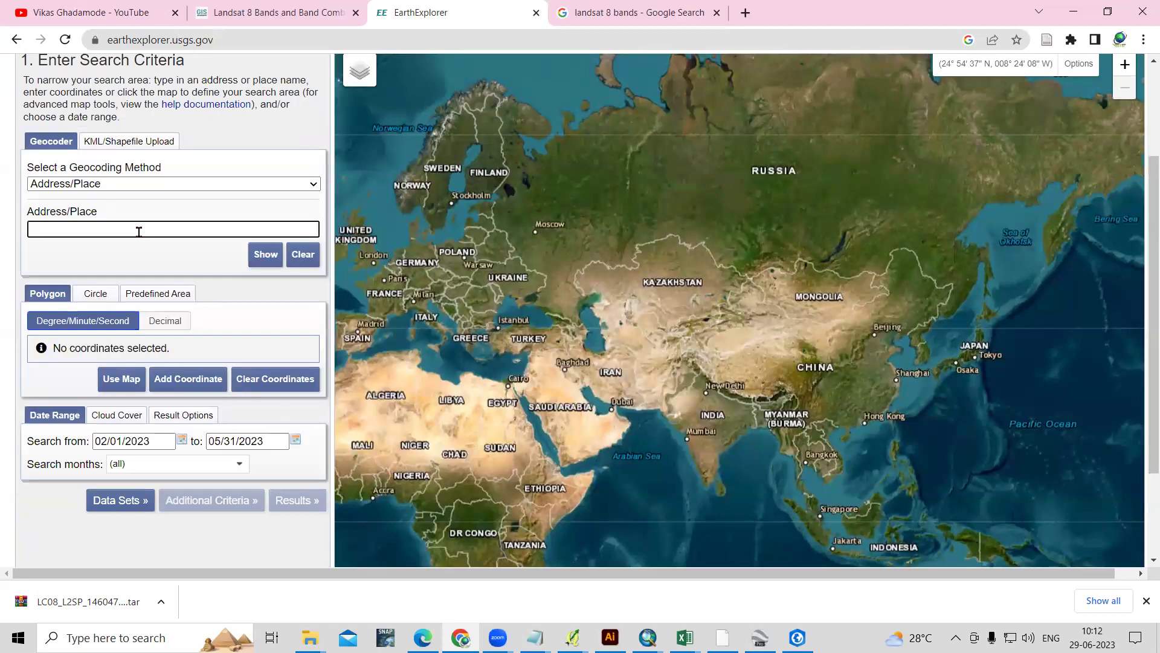
type("pune")
left_click(266, 253)
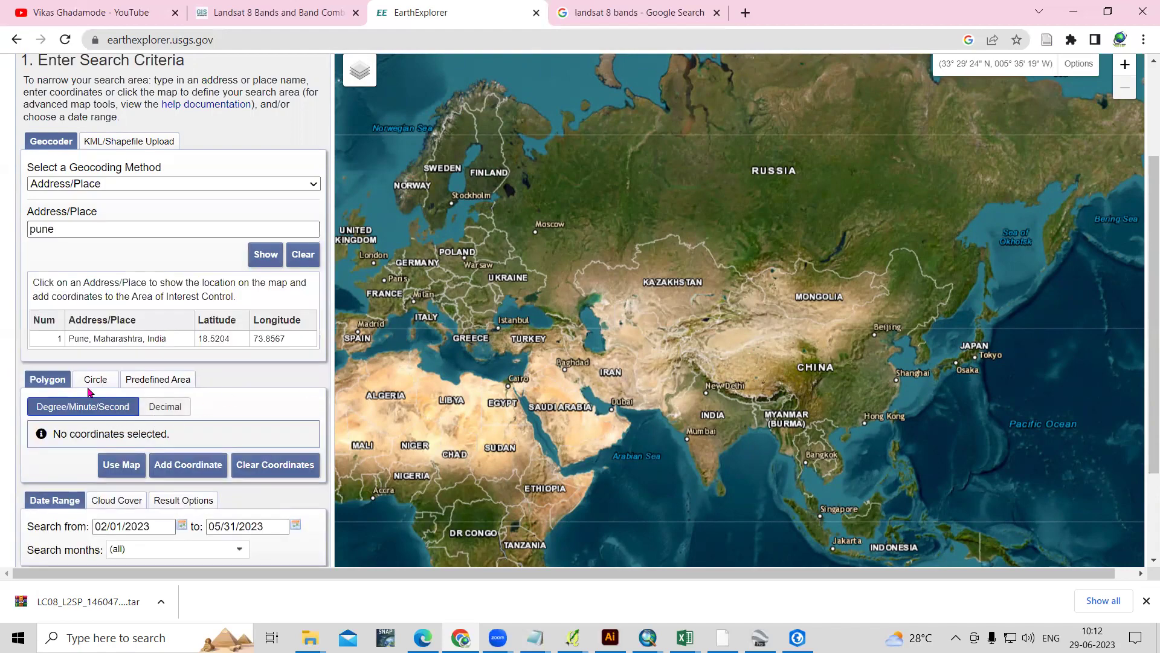
left_click(94, 343)
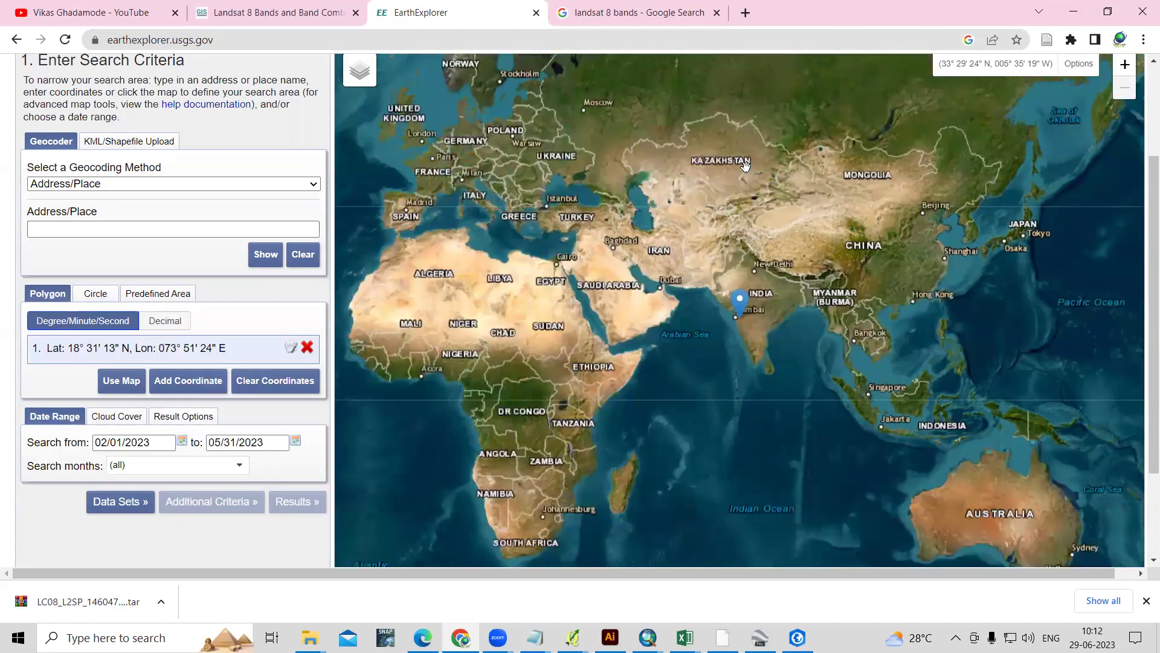
Step: Outline a four-cornered search polygon around Pune, with corners west of the city, near Shirur, near Mhaswad and west of Satara
scroll(744, 312, "up", 2)
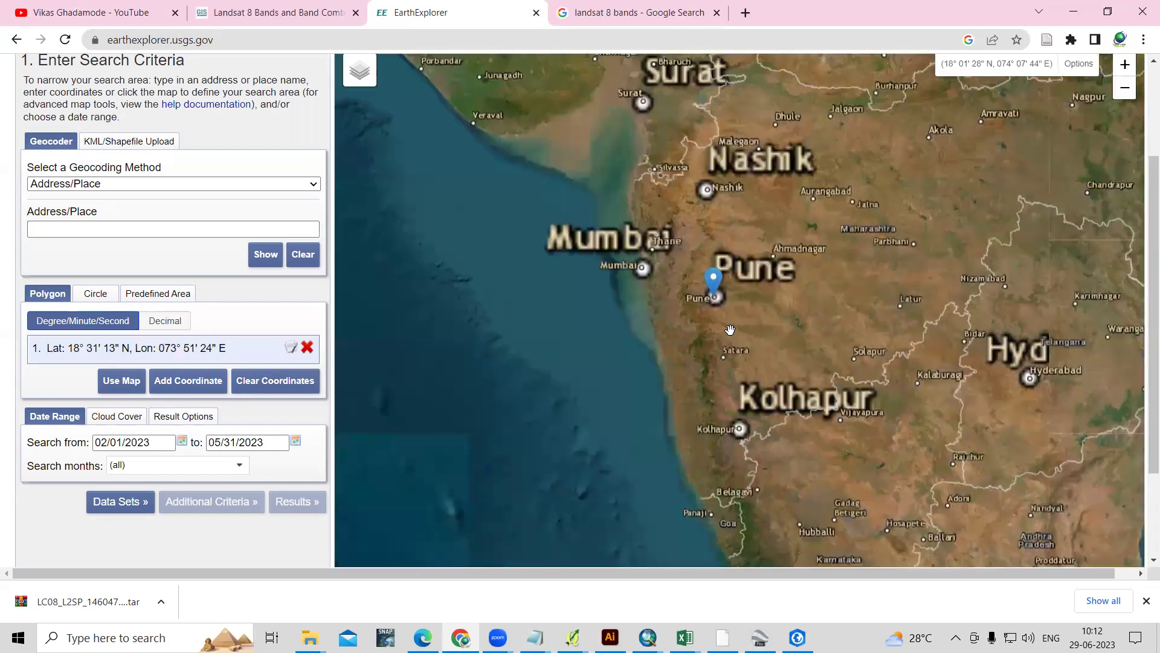
scroll(730, 327, "up", 1)
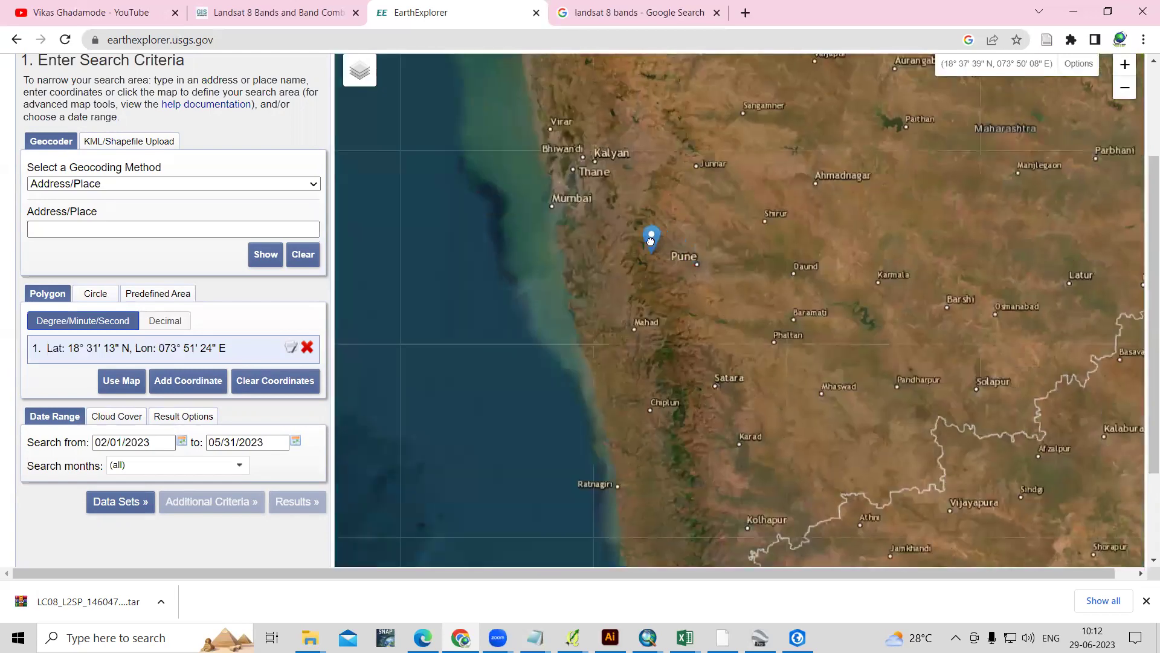
left_click_drag(645, 237, 644, 236)
left_click(772, 210)
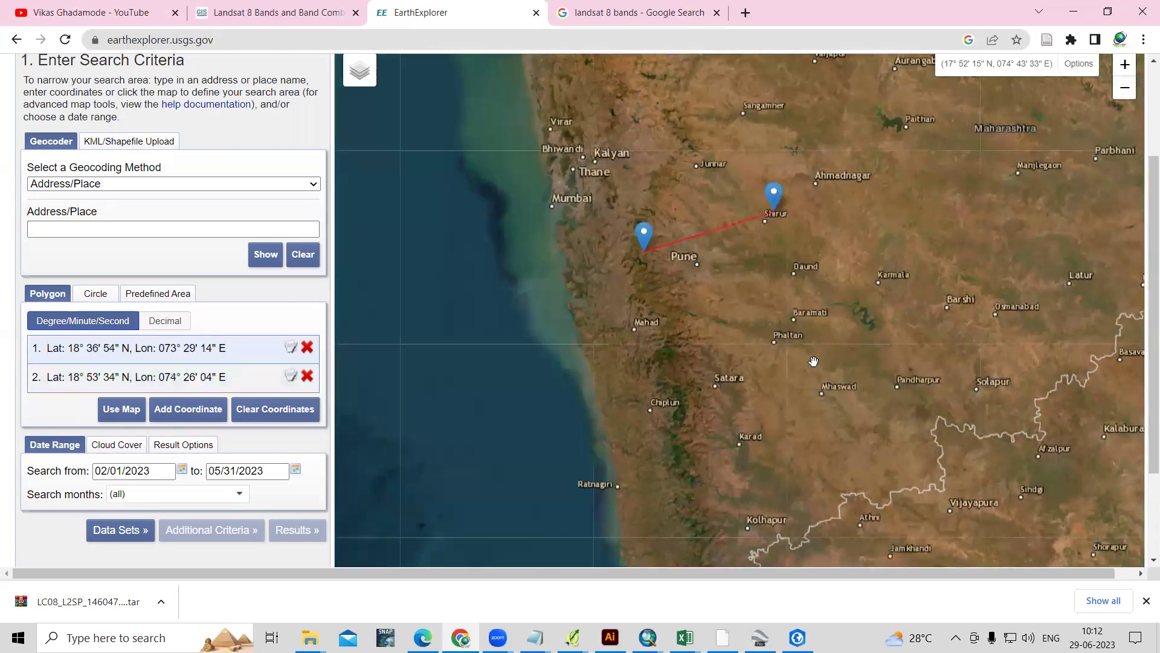
left_click(812, 369)
left_click(675, 403)
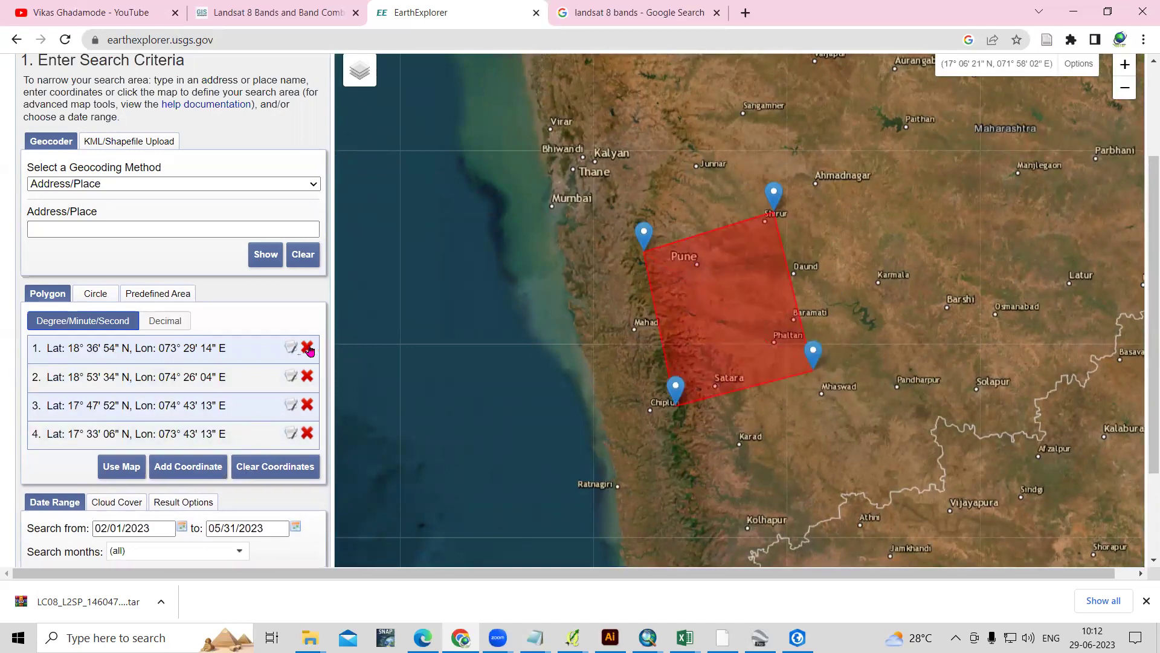
left_click(307, 433)
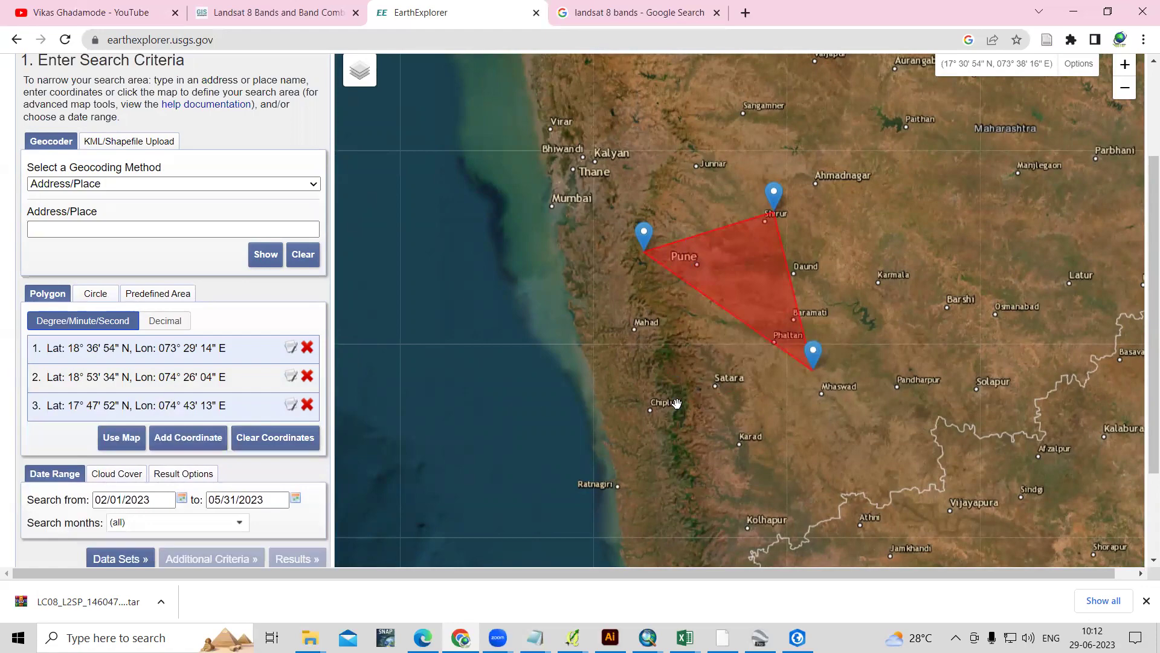
left_click(683, 377)
scroll(156, 360, "down", 2)
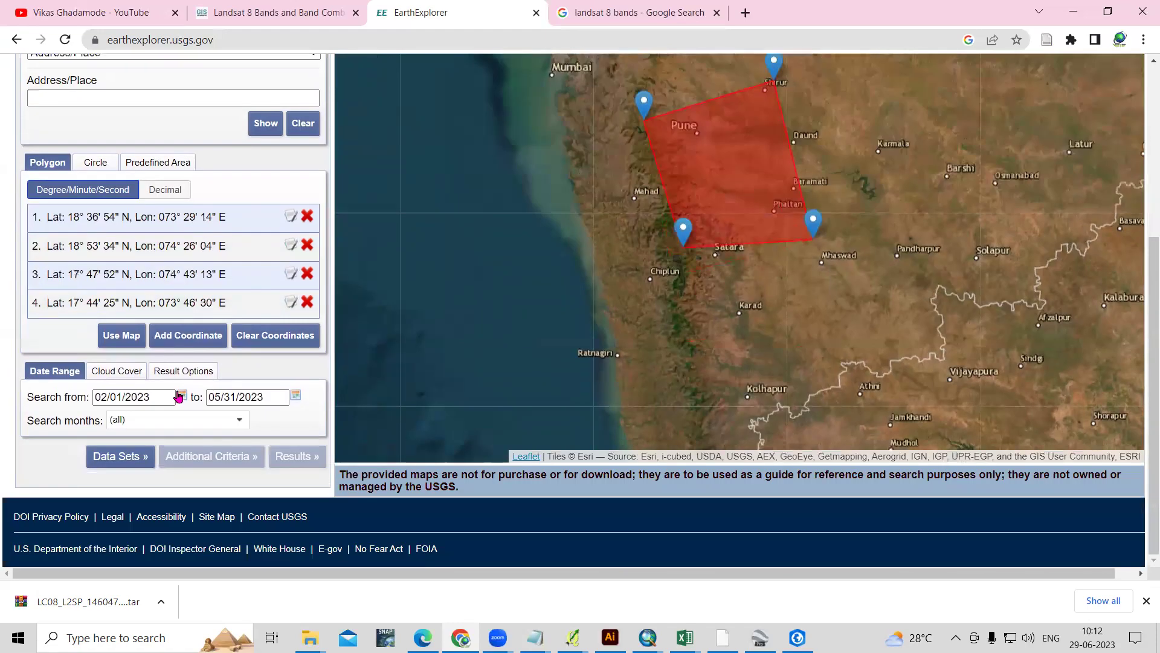
left_click(189, 336)
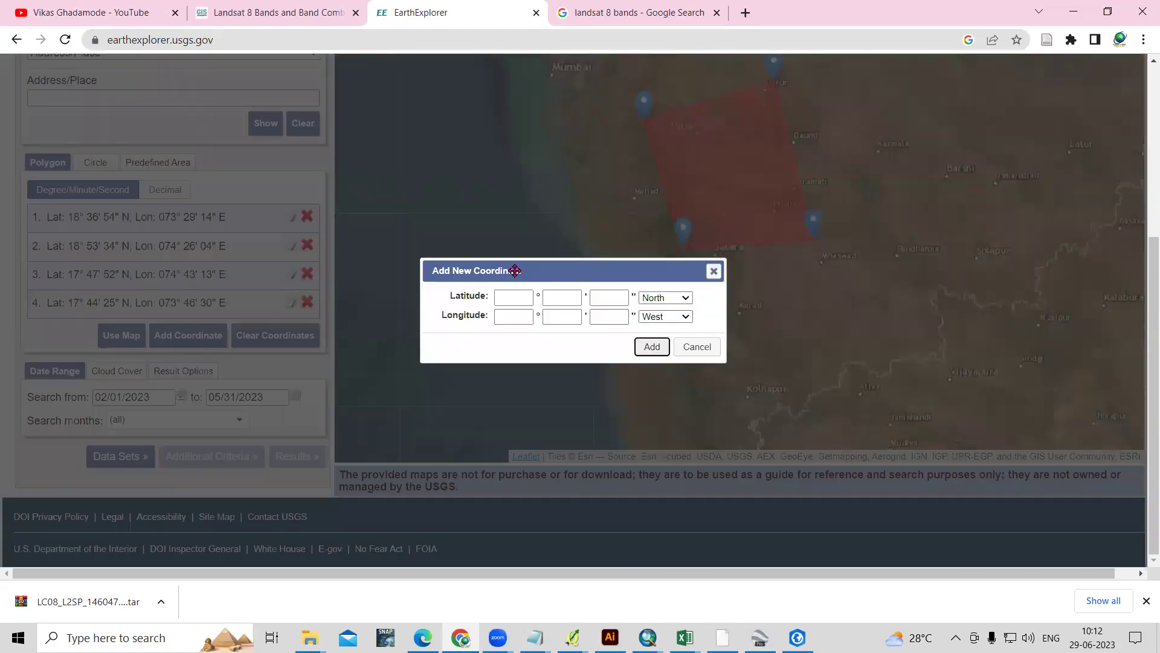
left_click(713, 272)
Step: Set the search date range from 02/01/2023 to 05/31/2023
double_click(160, 397)
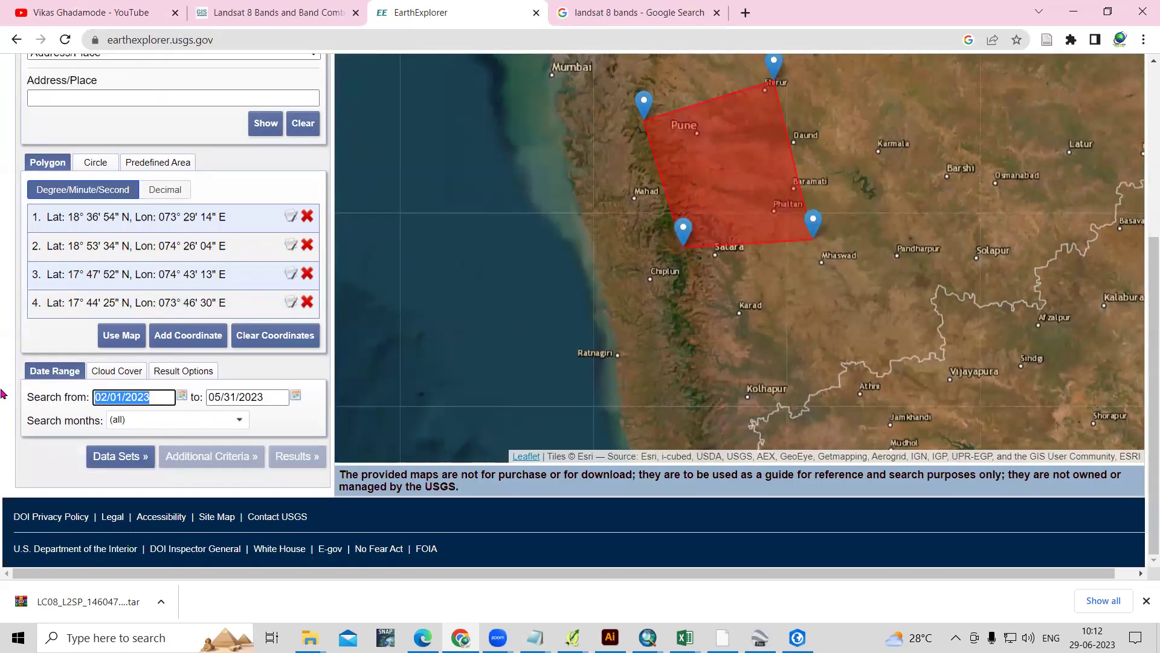
left_click(182, 398)
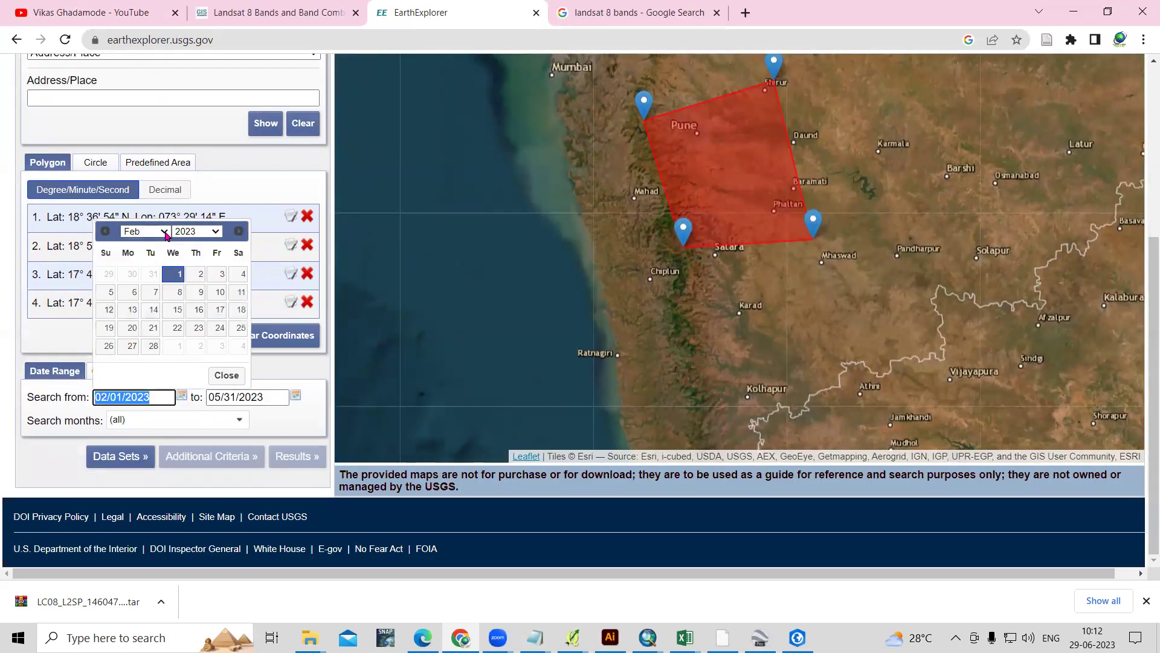
left_click(133, 232)
left_click(145, 256)
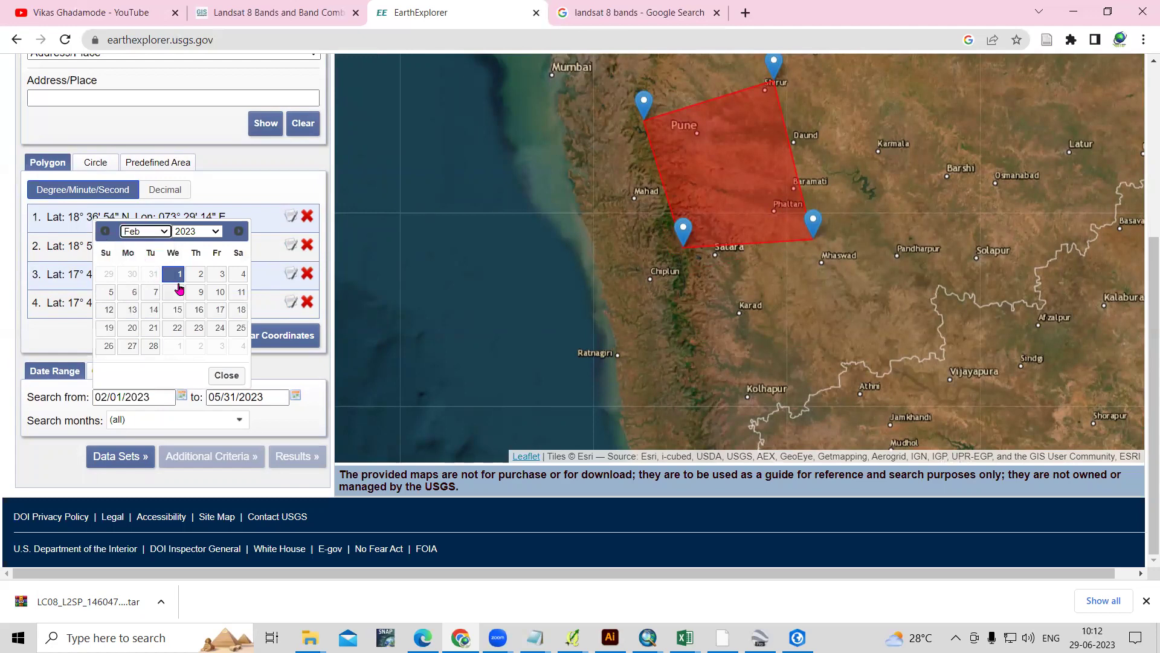
left_click(179, 275)
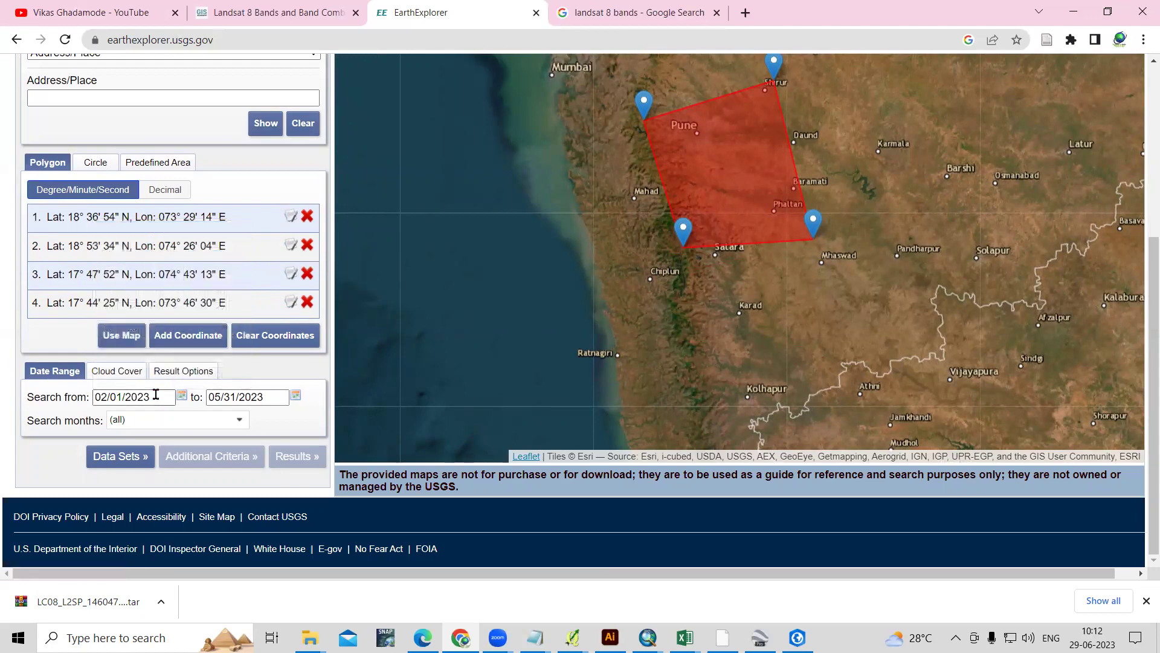
left_click_drag(156, 394, 73, 409)
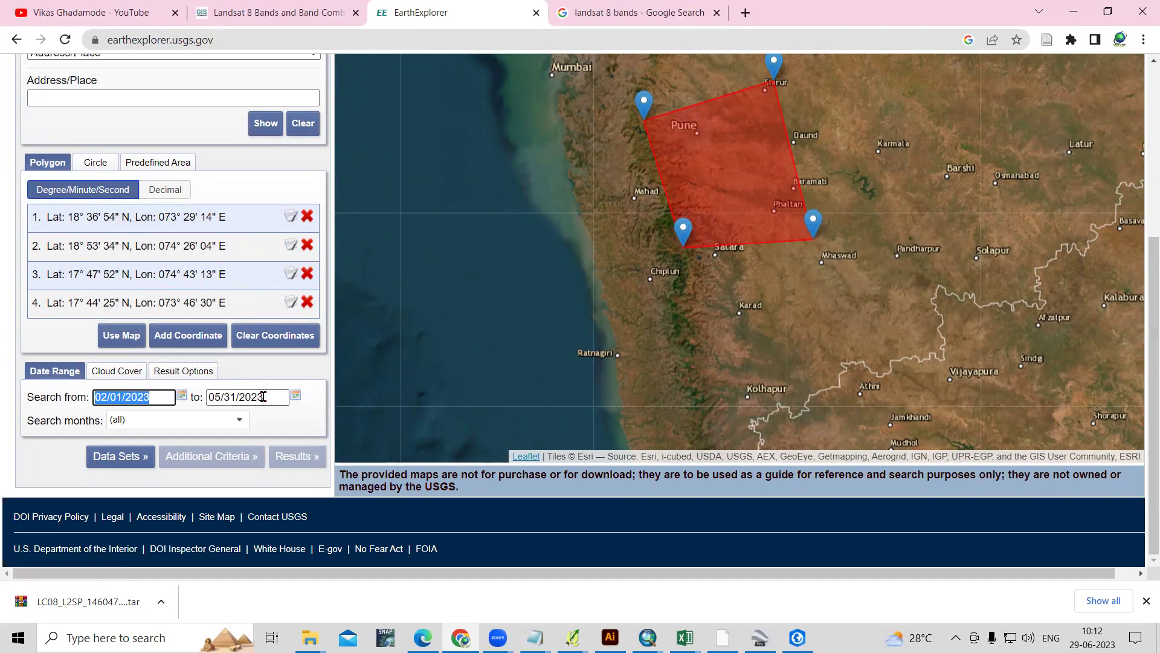
left_click(296, 396)
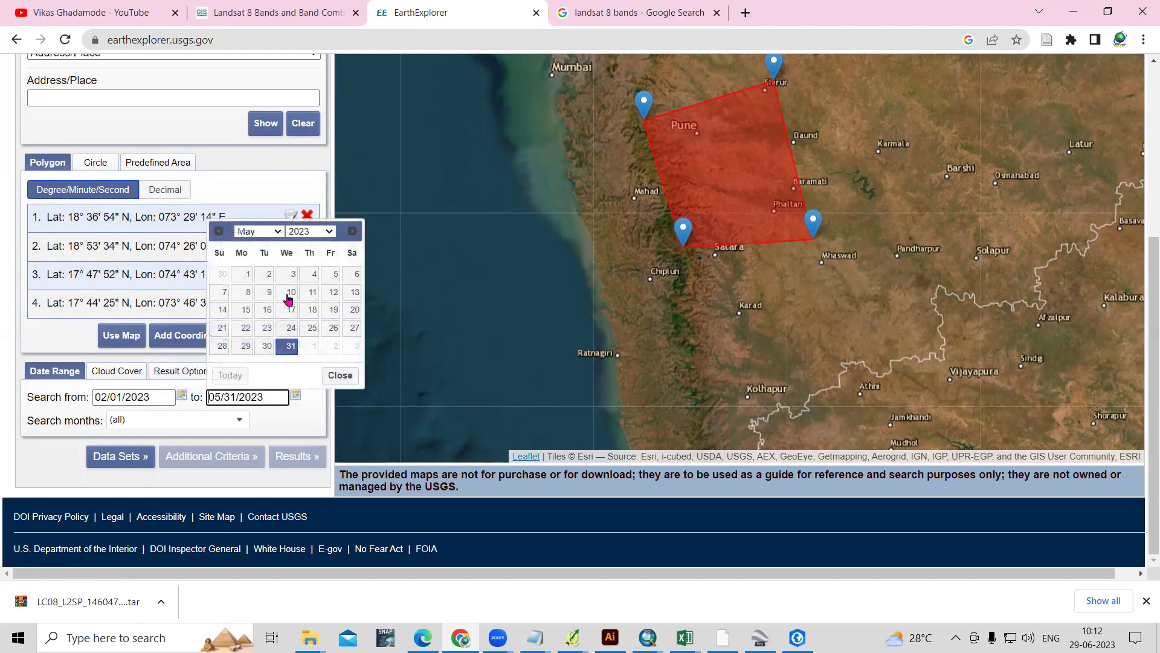
left_click(289, 347)
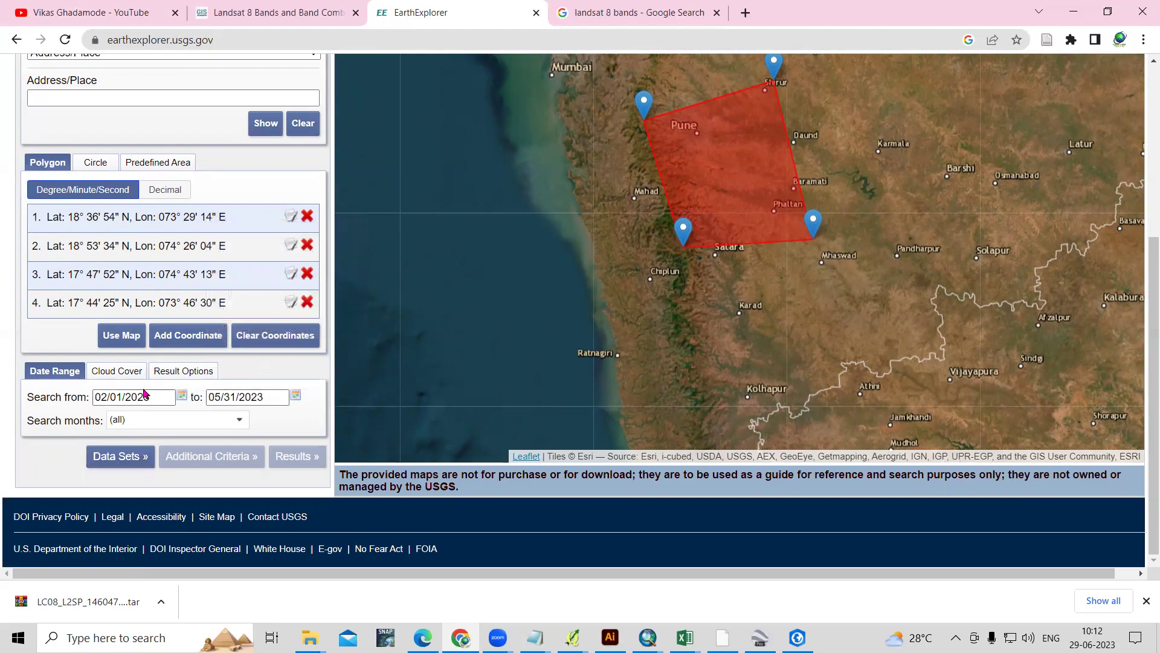
Step: Select the Landsat 8-9 OLI/TIRS C2 L1 data set under Landsat Collection 2 Level-1 and run the scene search
left_click(121, 457)
scroll(158, 330, "up", 5)
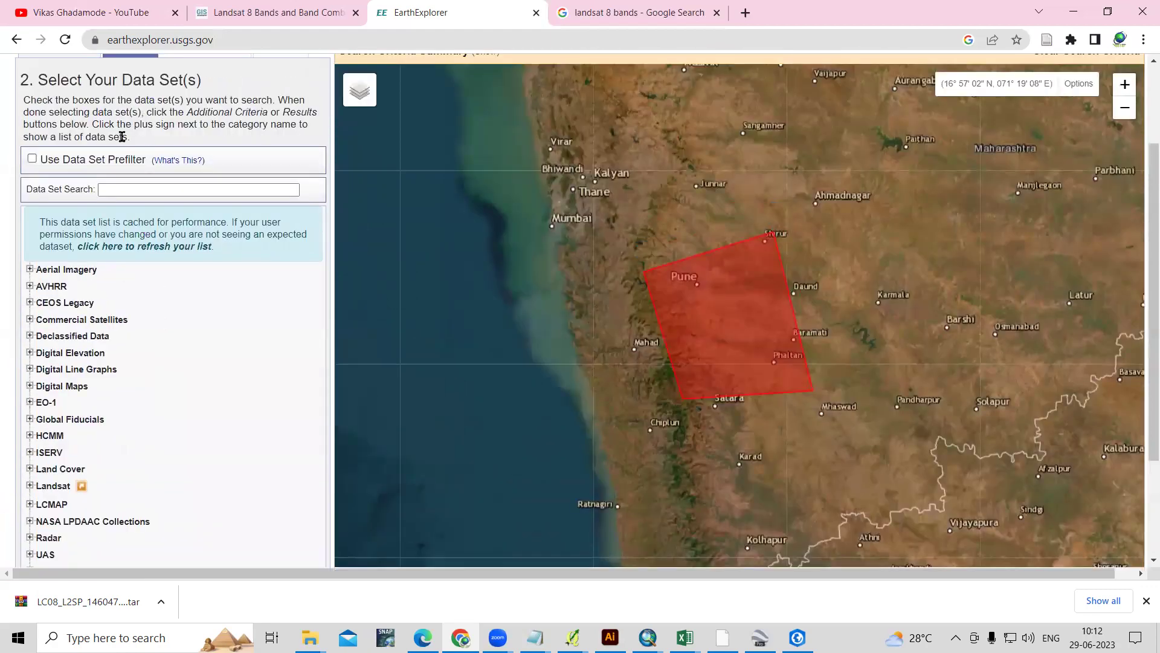
scroll(172, 390, "down", 5)
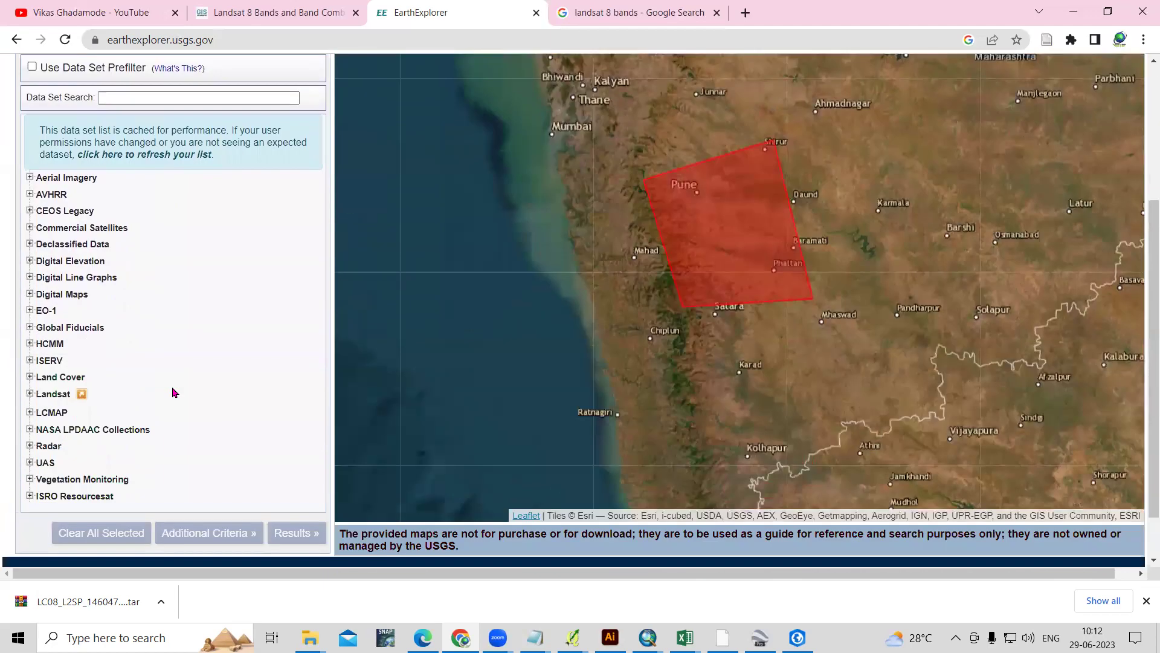
left_click(50, 336)
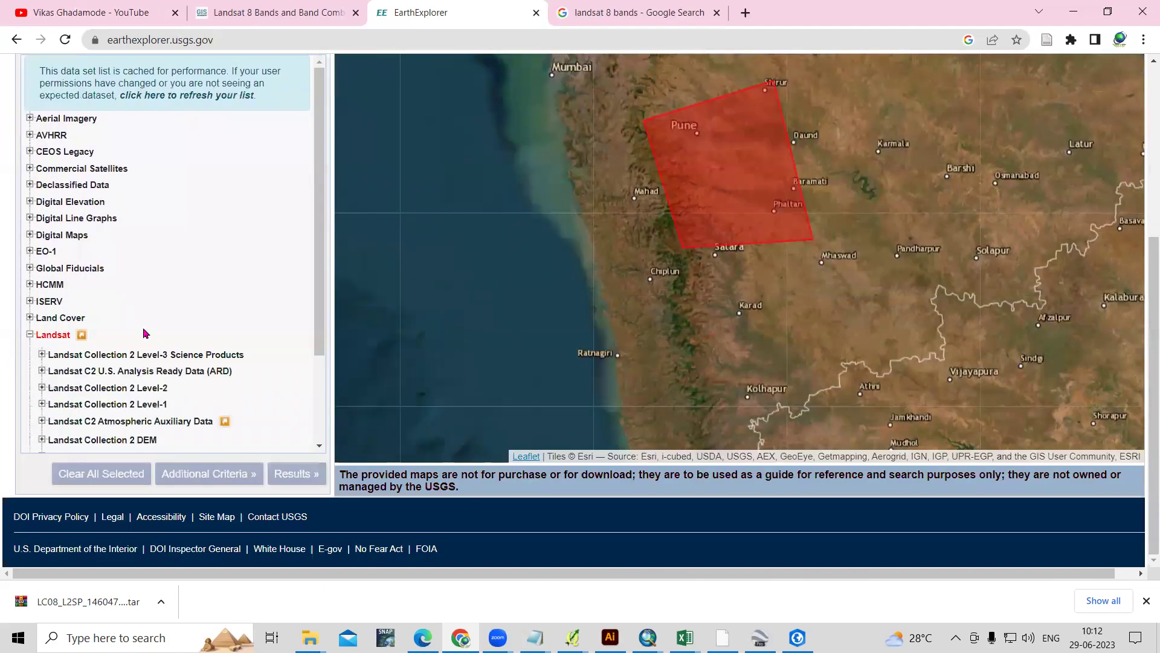
scroll(153, 332, "down", 1)
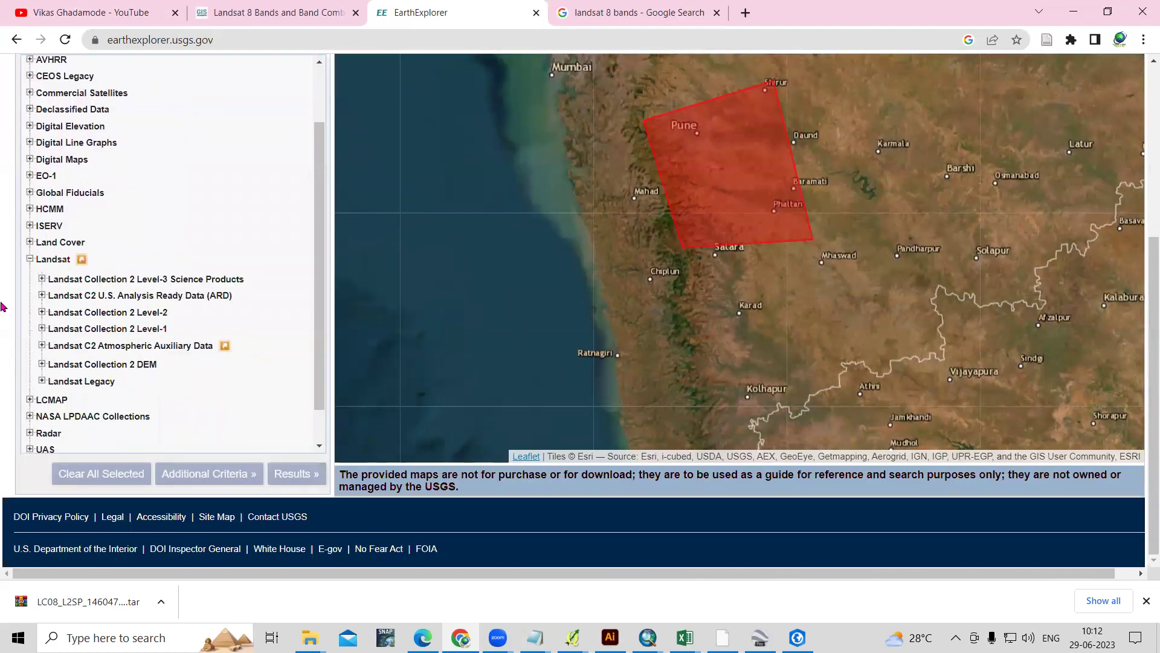
left_click(99, 329)
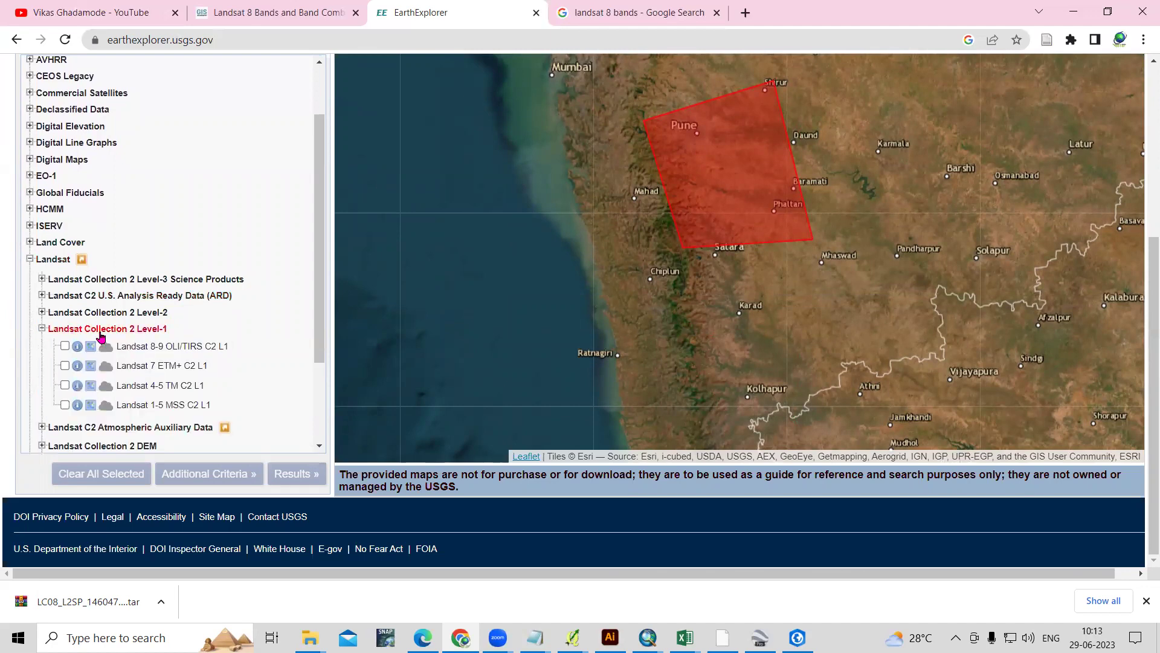
left_click(68, 347)
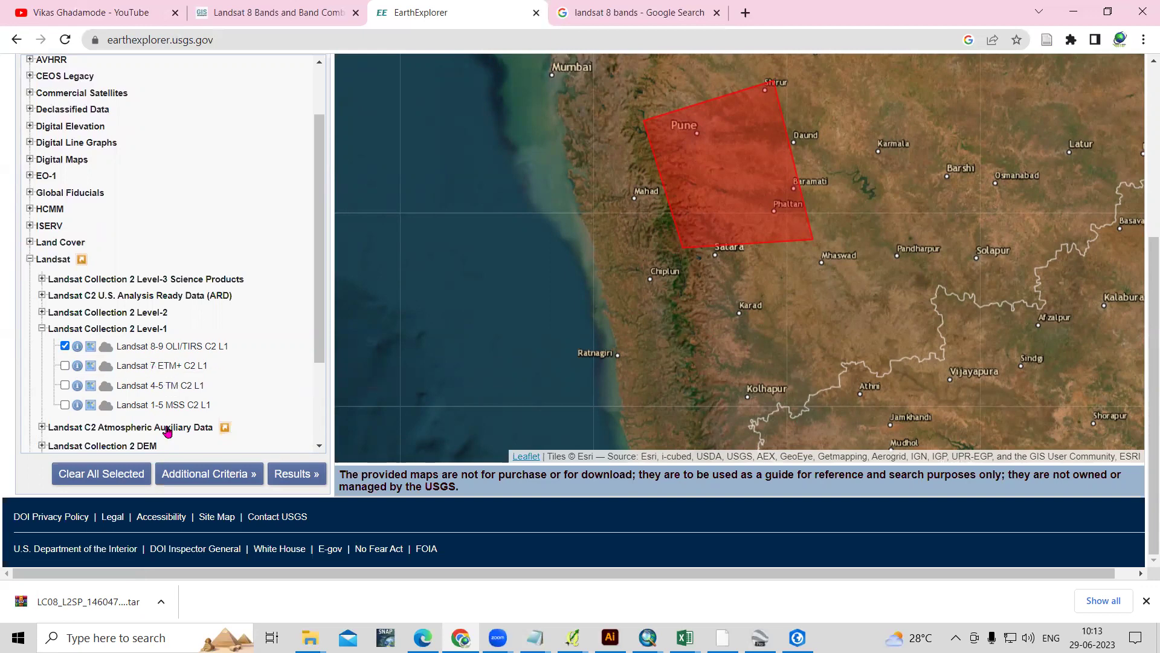
left_click(296, 475)
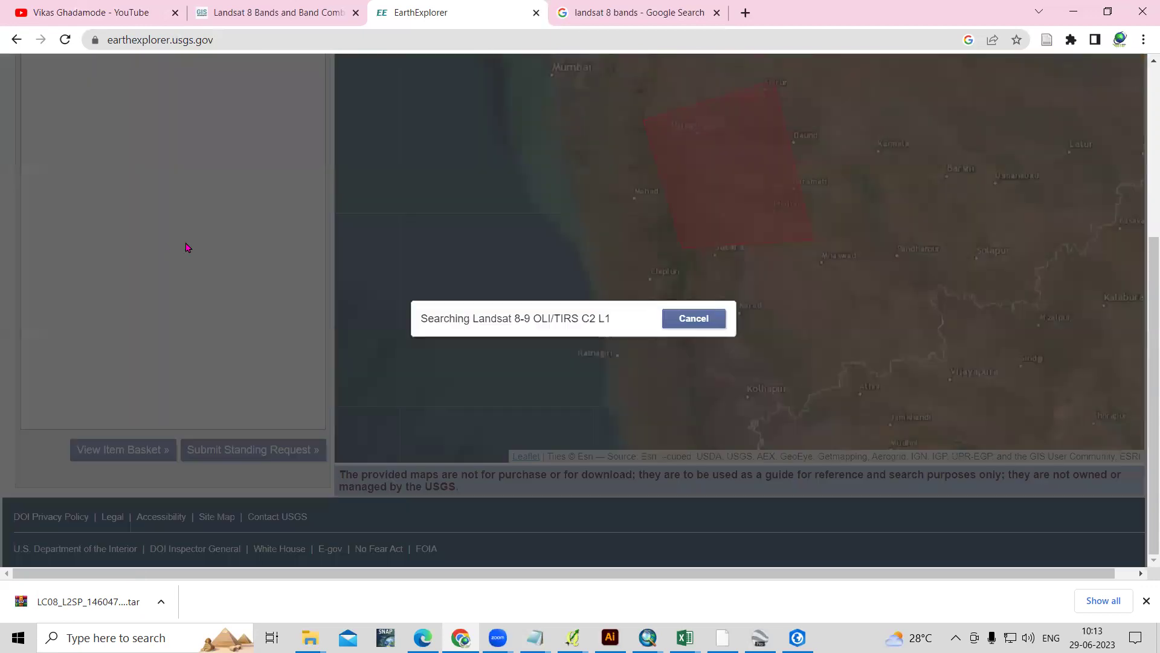
Step: Show the footprint of the path 146, row 047 scene acquired 2023/05/25 on the map
scroll(208, 246, "up", 3)
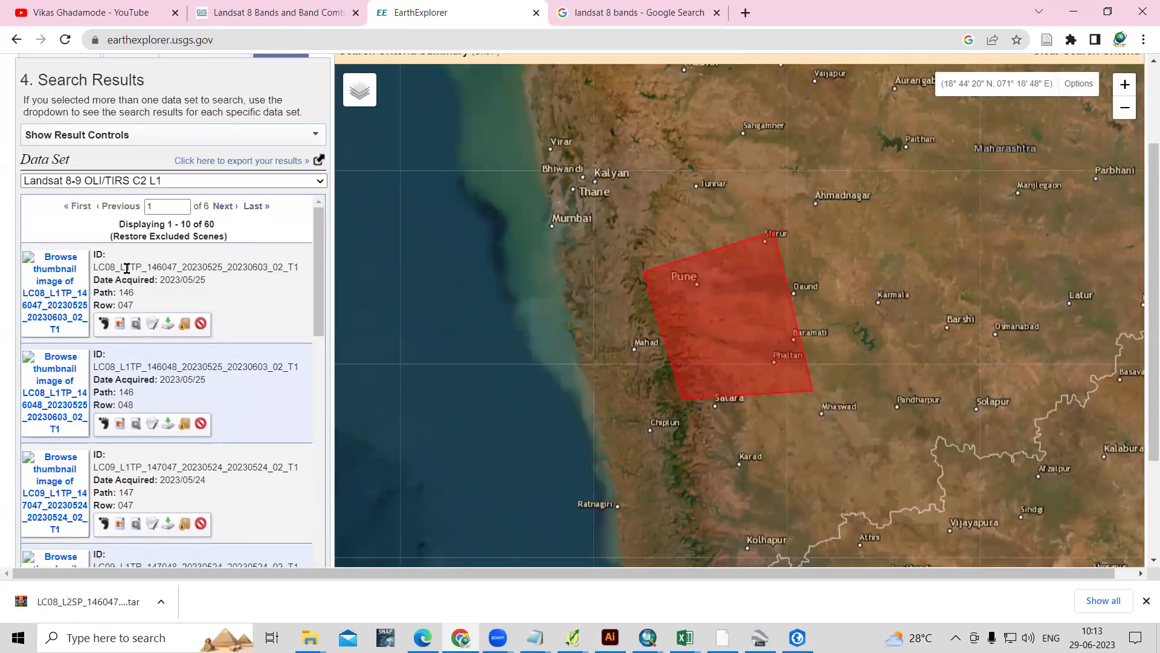
left_click(119, 326)
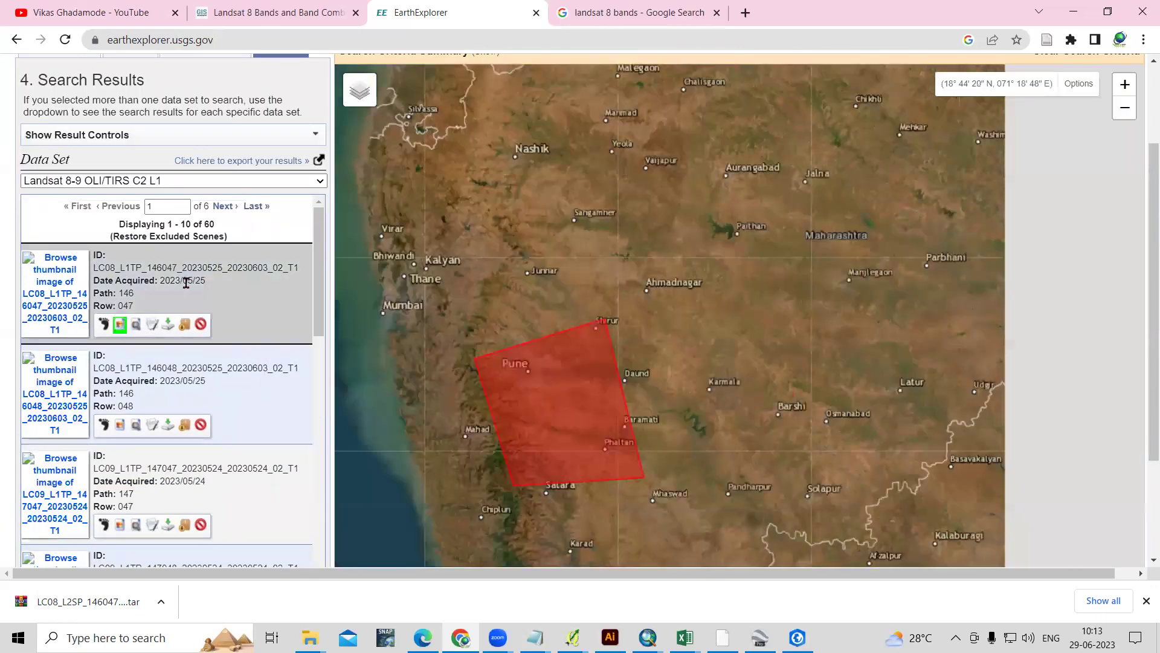
left_click_drag(180, 267, 238, 268)
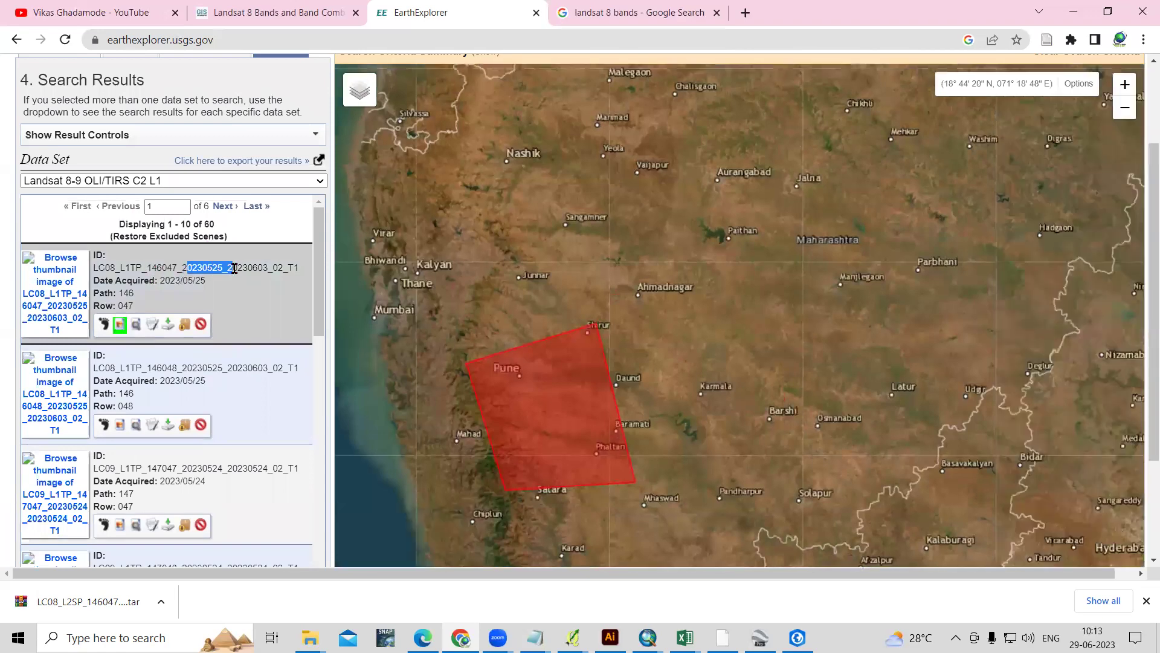
left_click(237, 269)
left_click(107, 327)
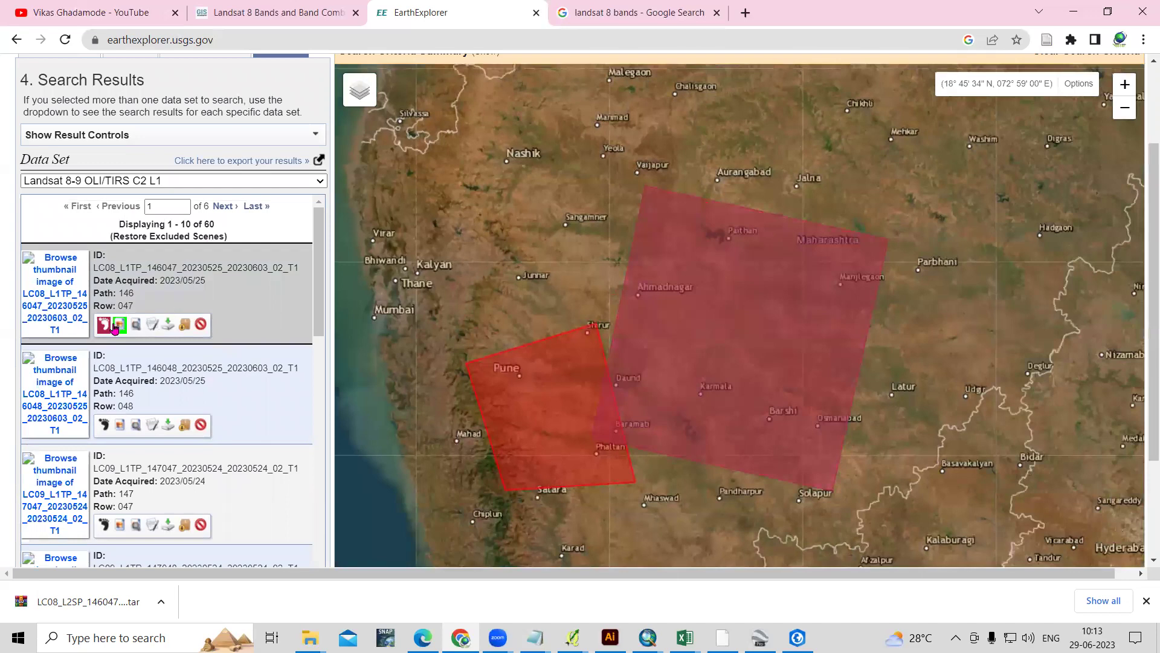
Step: Check the land cloud cover in the full metadata of the 2023/05/25 path 146, row 047 scene and close it
left_click(151, 326)
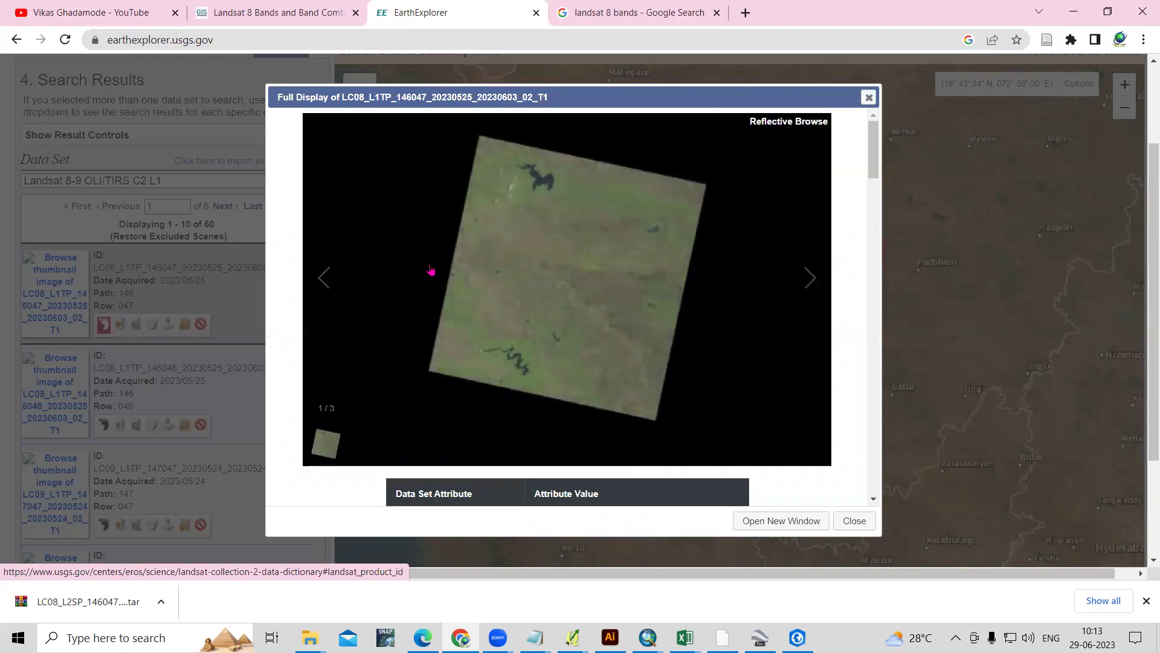
scroll(601, 379, "down", 10)
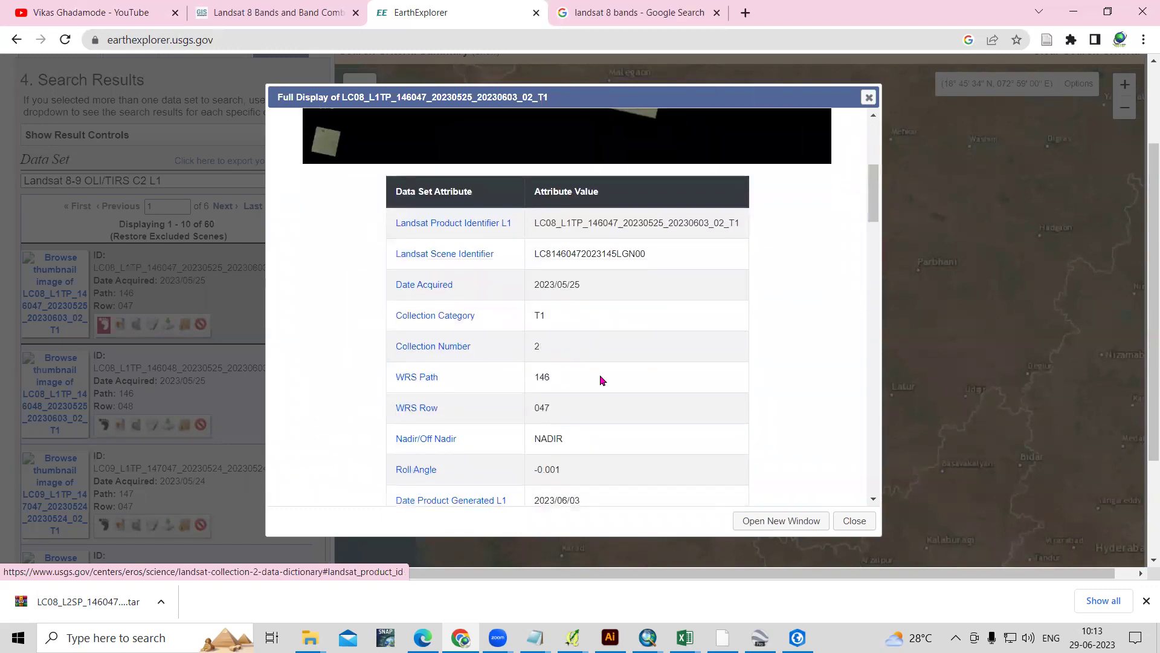
scroll(601, 380, "down", 3)
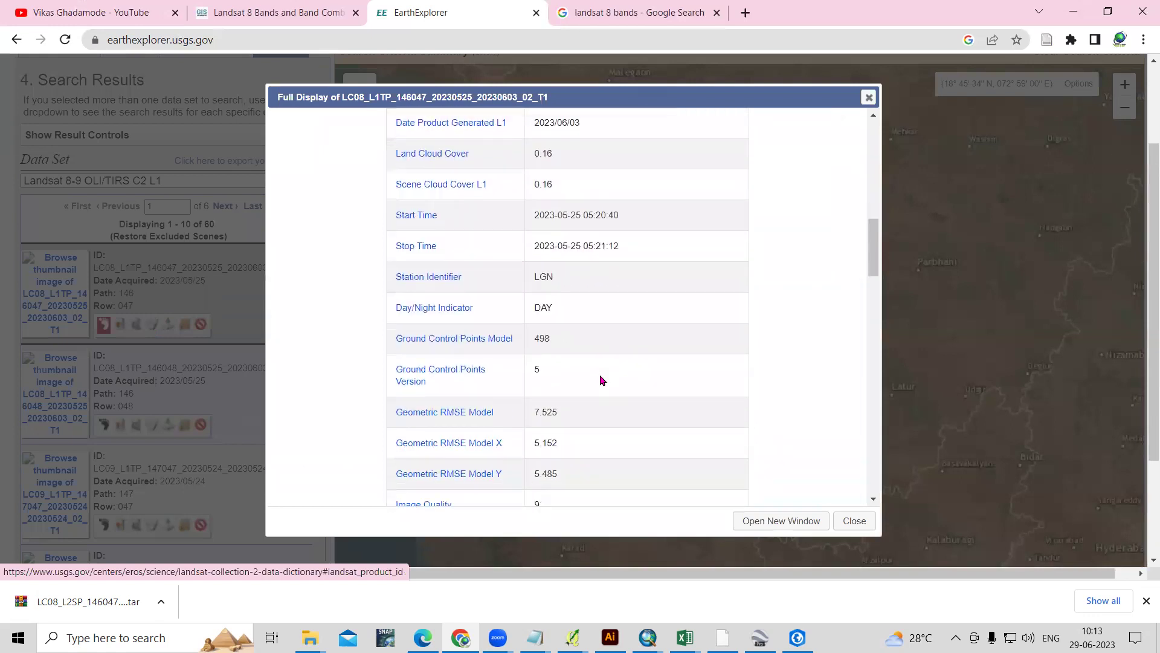
scroll(609, 377, "up", 1)
scroll(589, 339, "up", 2)
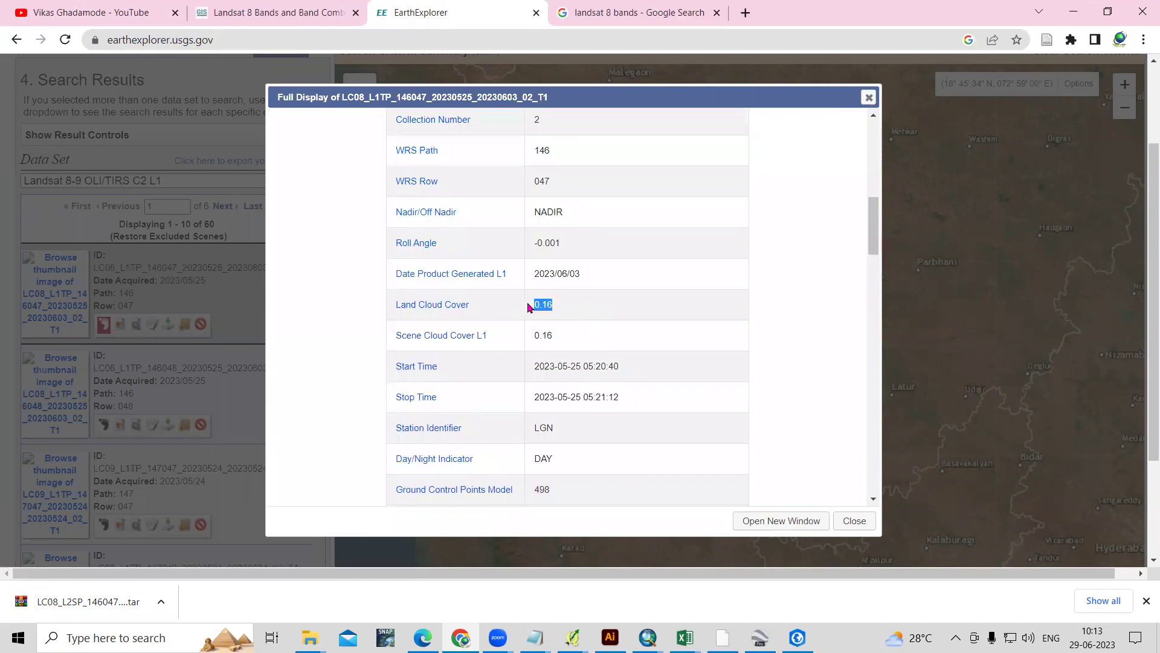
left_click(868, 97)
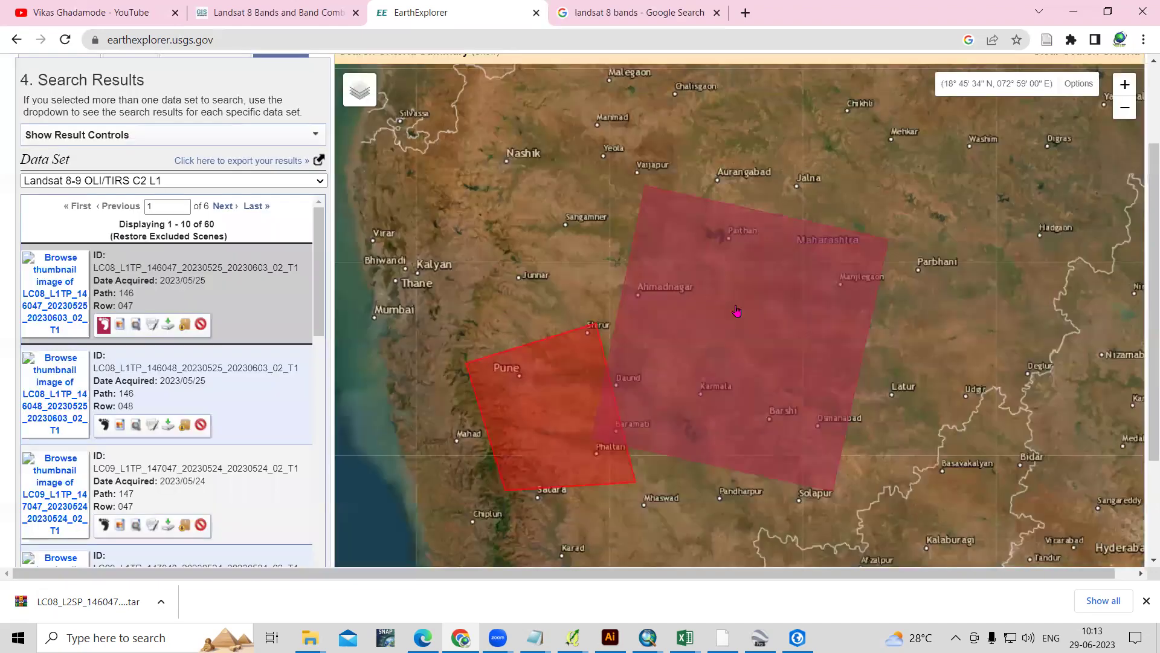
Step: Open the Level-1 Product Bundle download options for the 2023/05/25 path 146, row 047 scene and review its individual band files
left_click(169, 326)
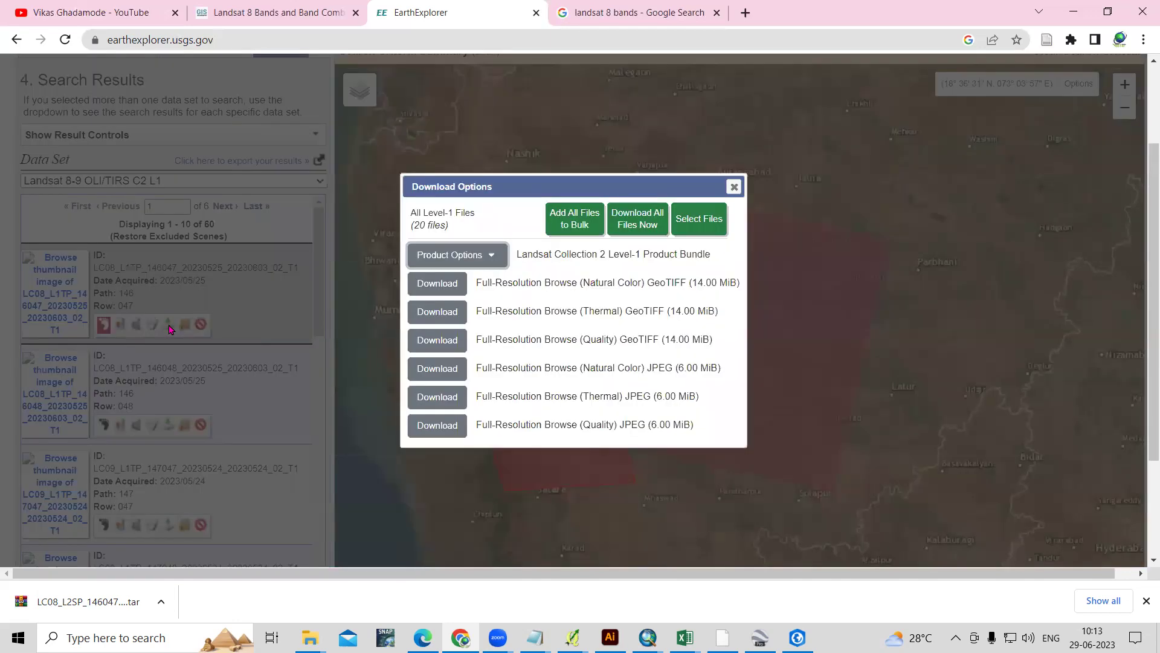
left_click(462, 260)
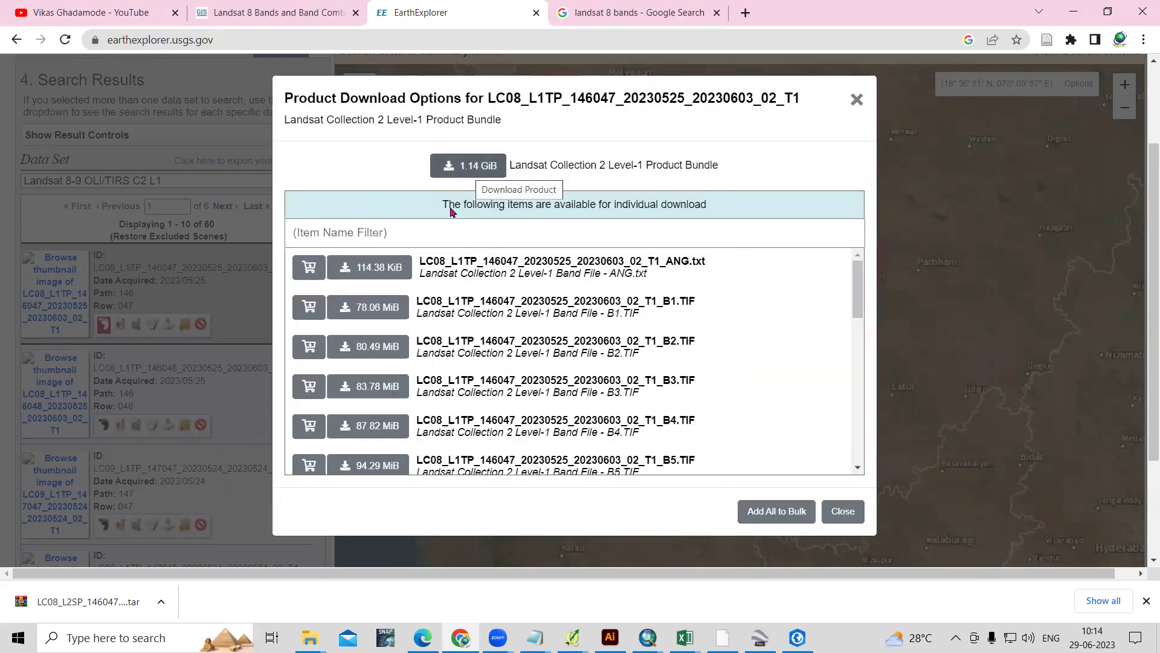
scroll(582, 373, "down", 7)
scroll(611, 392, "up", 2)
left_click_drag(675, 348, 605, 320)
left_click_drag(701, 397, 583, 330)
scroll(582, 368, "up", 10)
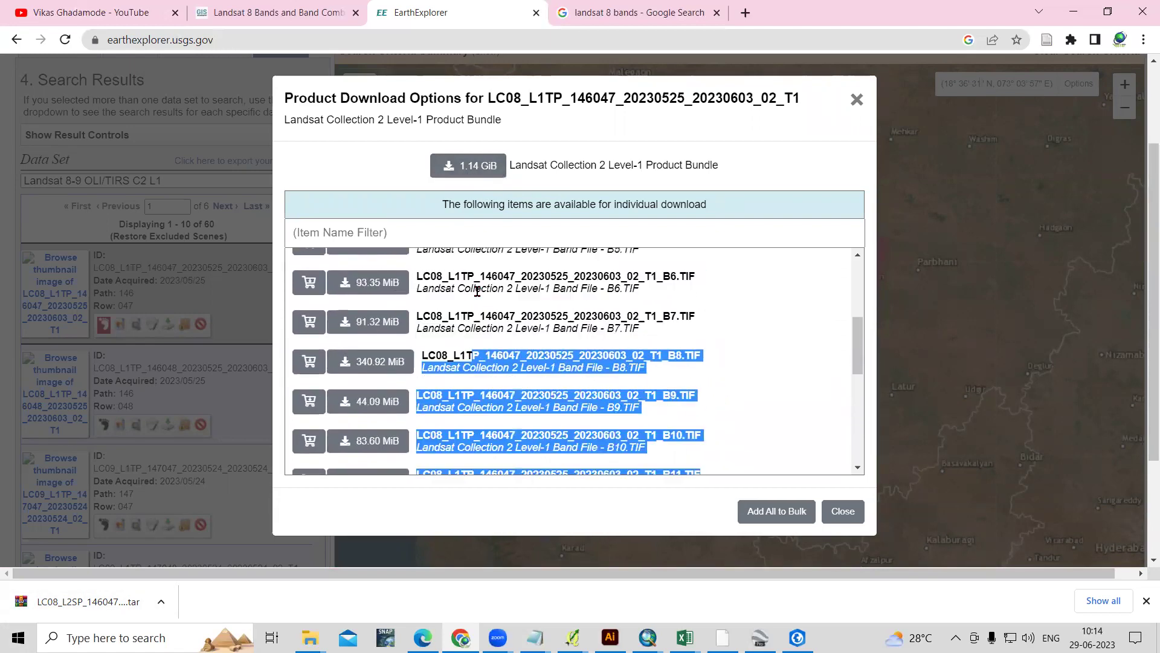
Step: Download the complete Landsat Collection 2 Level-1 Product Bundle and close the product download options
left_click(465, 172)
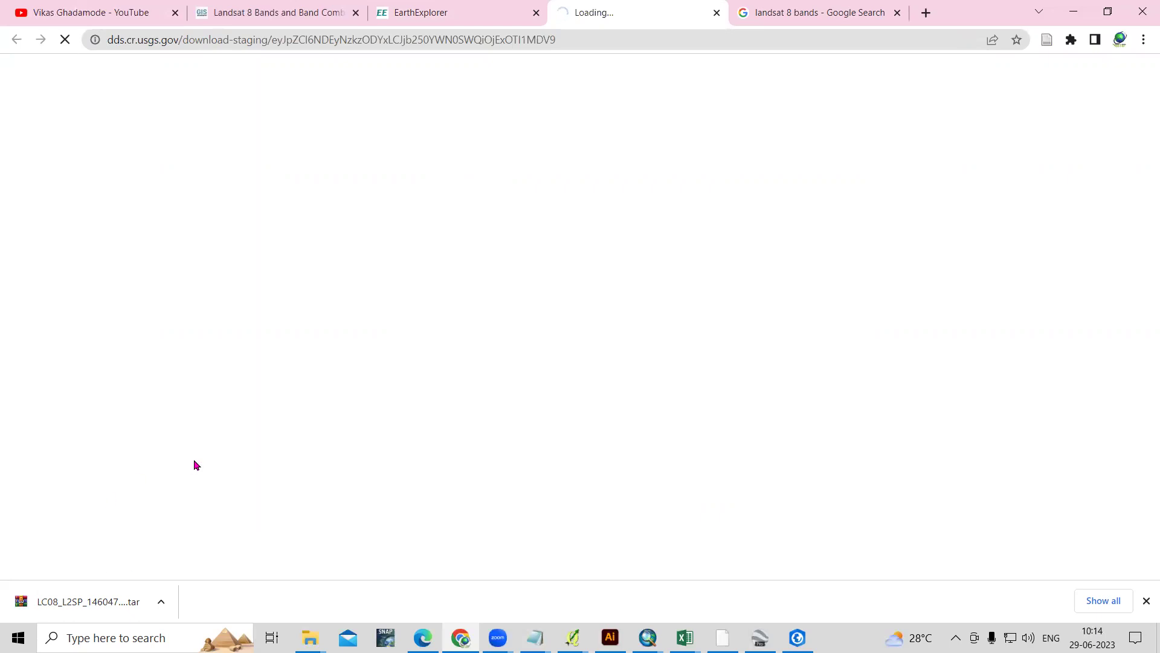
left_click(425, 10)
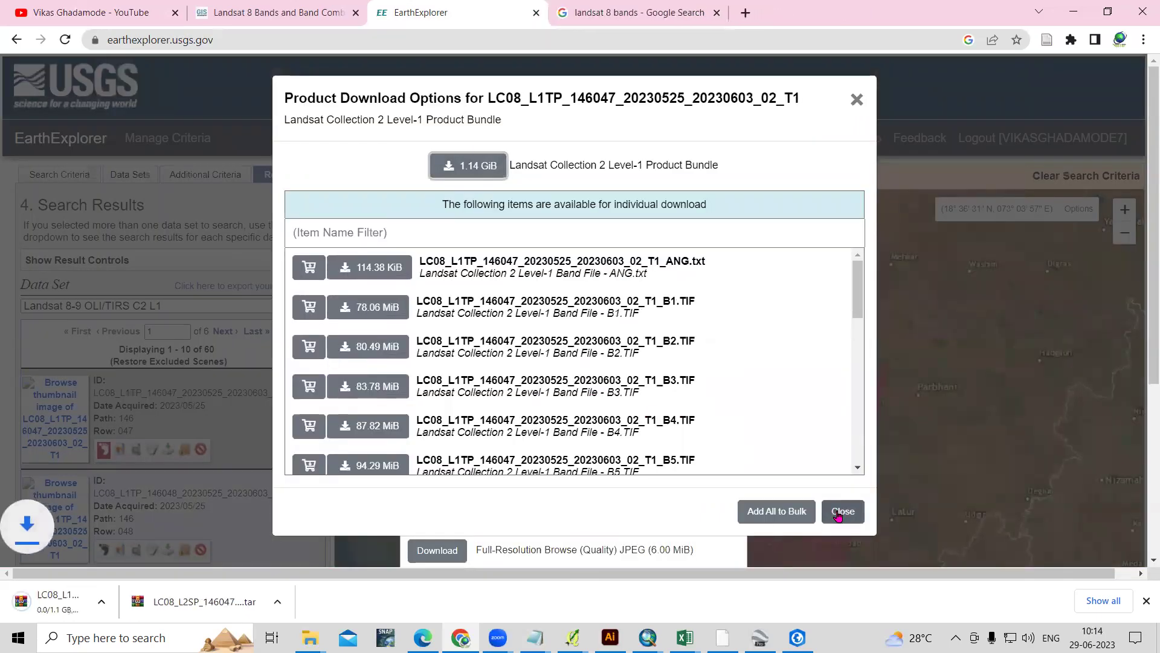
left_click(840, 512)
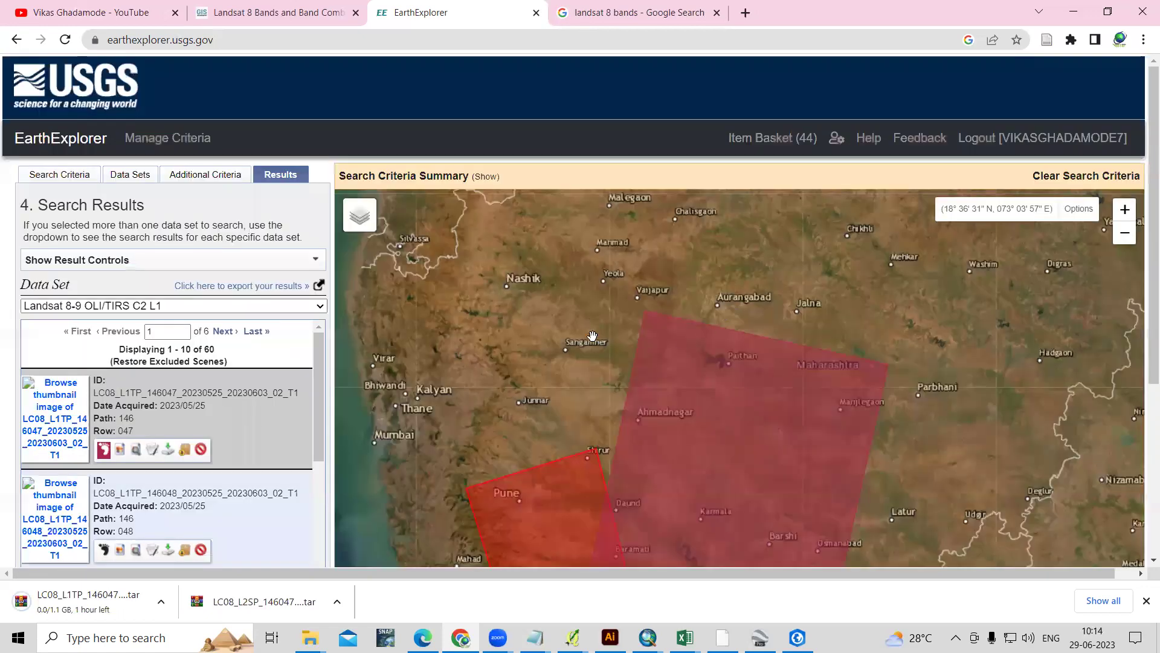
Step: Show the footprint of the path 147, row 047 scene acquired 2023/05/24 on the map
left_click_drag(593, 448, 681, 282)
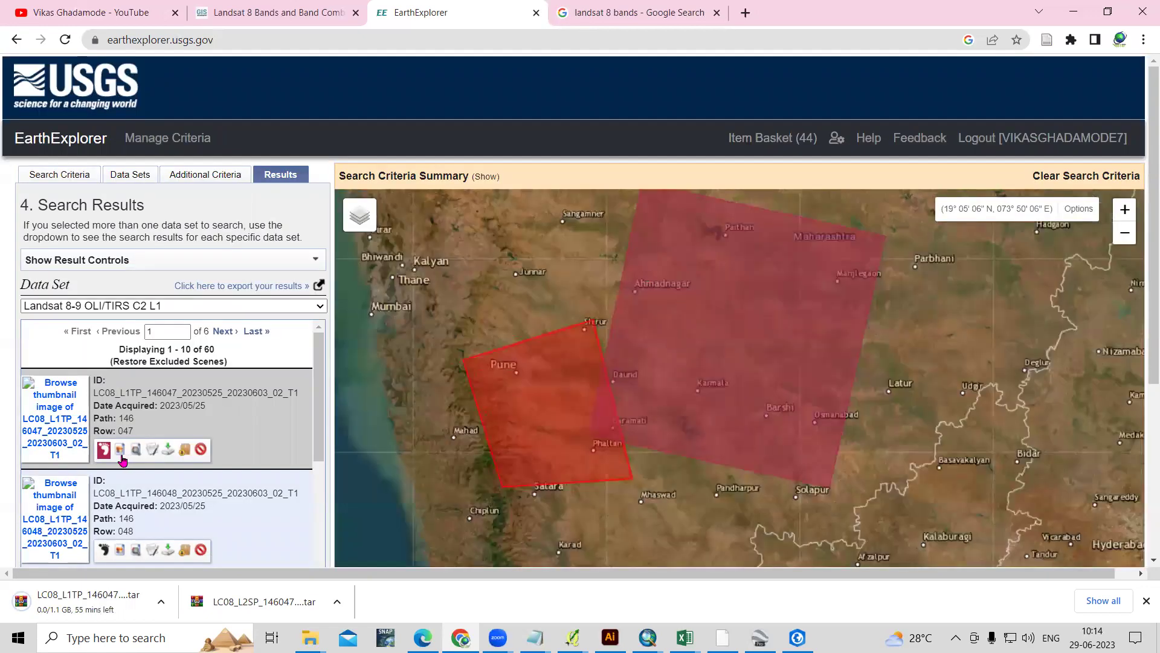
scroll(125, 514, "down", 2)
scroll(111, 478, "down", 4)
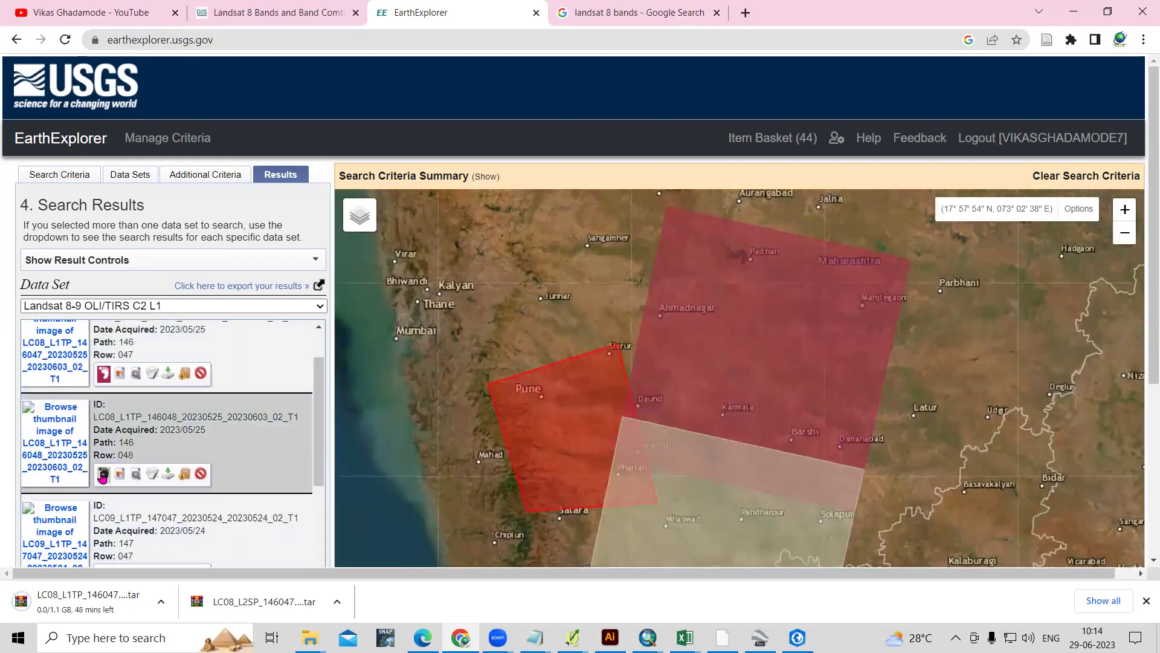
left_click(104, 423)
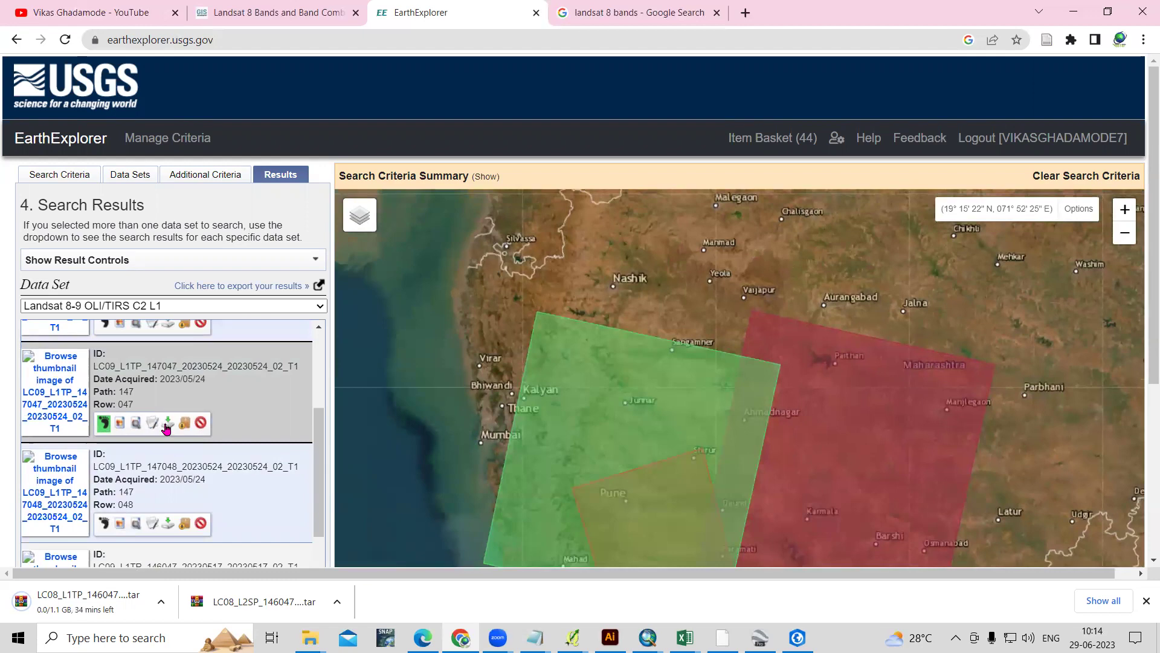
Step: Examine the browse image and cloud cover metadata of the 2023/05/24 path 147, row 047 scene and close it
left_click(151, 423)
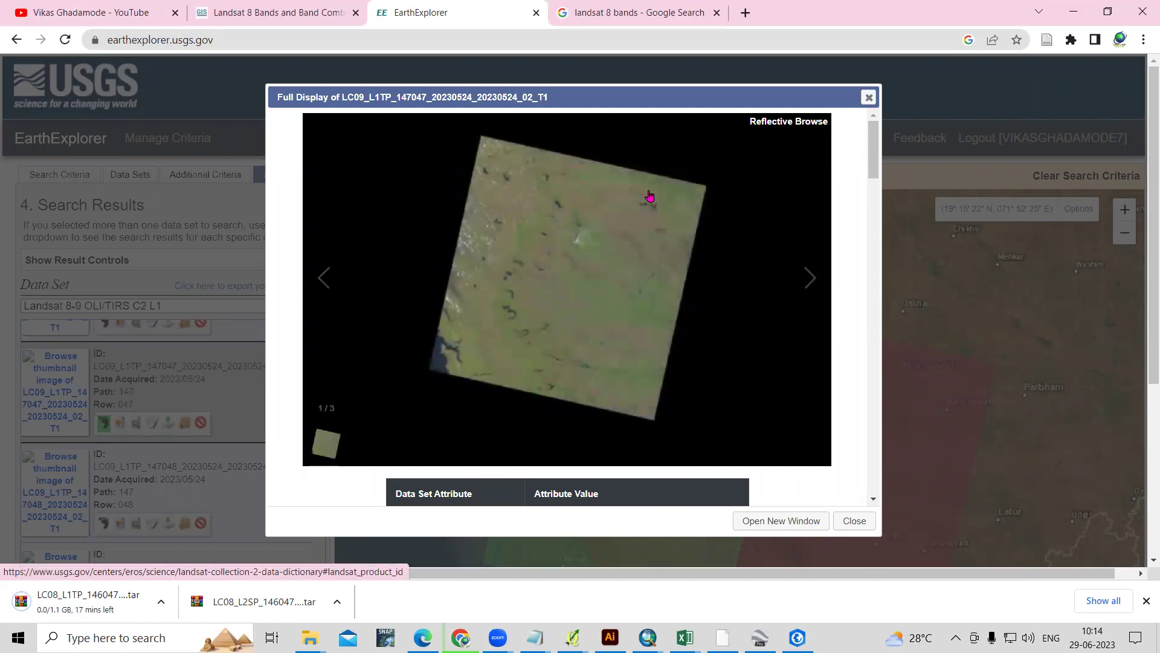
scroll(592, 343, "down", 9)
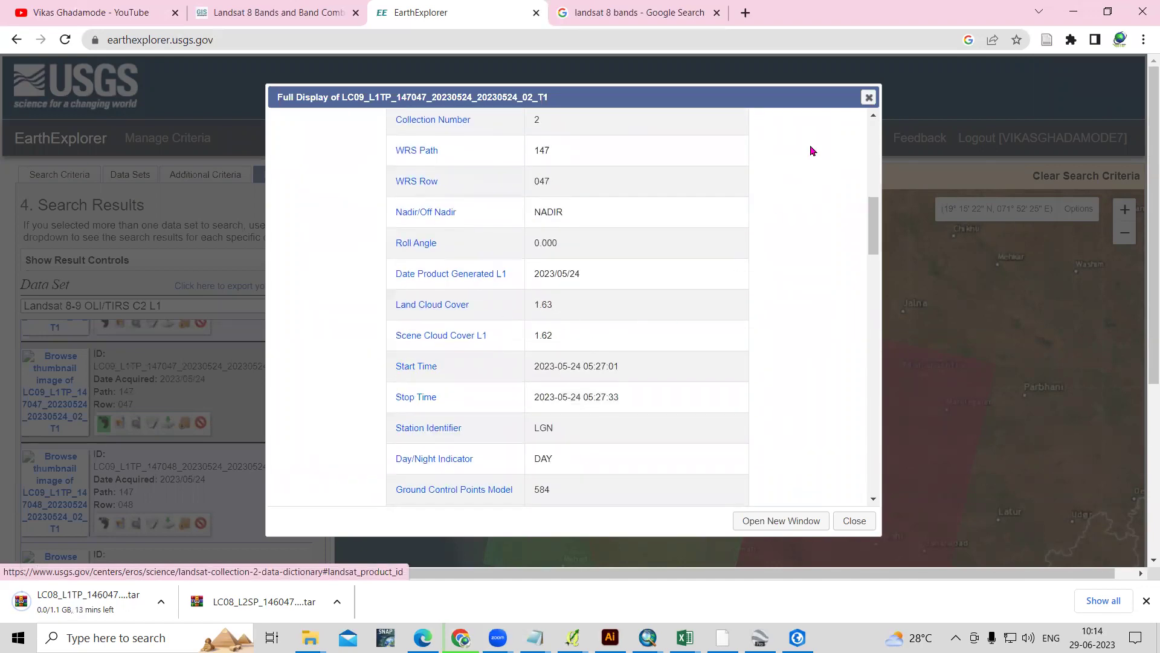
left_click(869, 97)
Step: Turn on the browse overlay for the 2023/05/17 path 146, row 047 scene and view its full metadata display
scroll(160, 395, "down", 3)
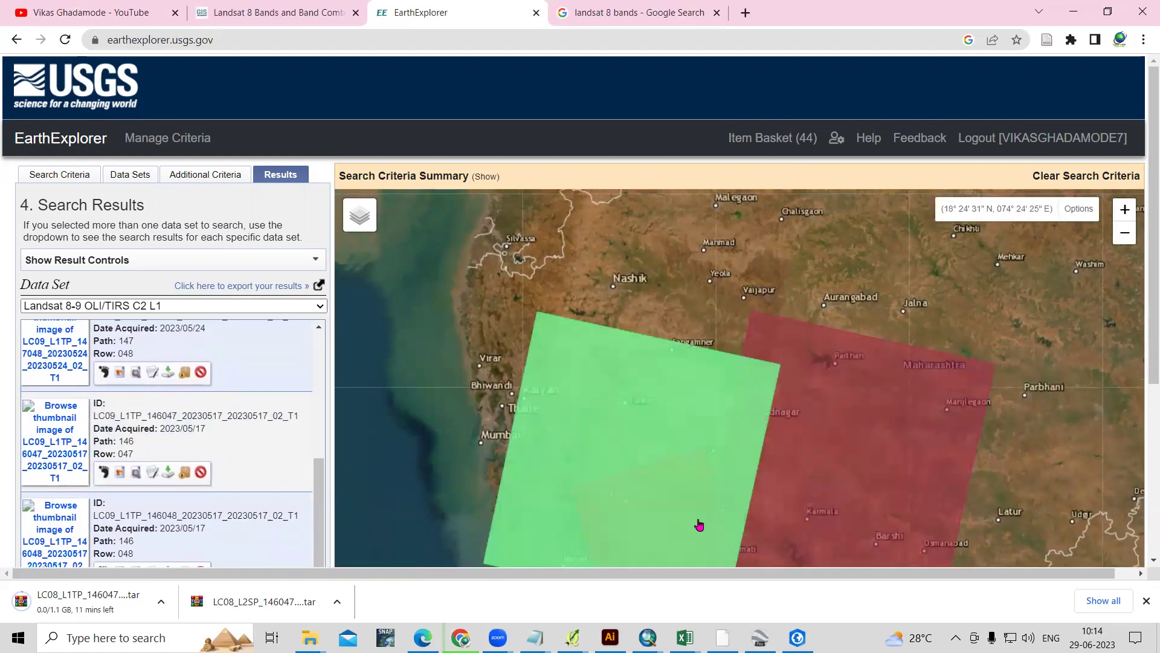
left_click(119, 474)
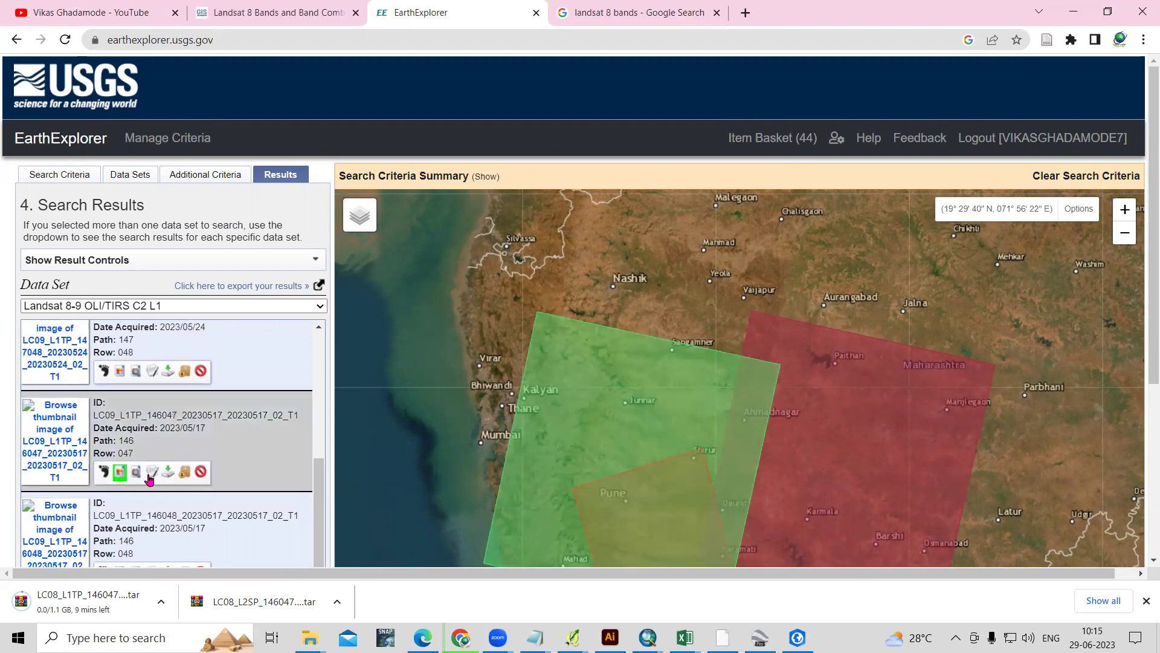
left_click(152, 474)
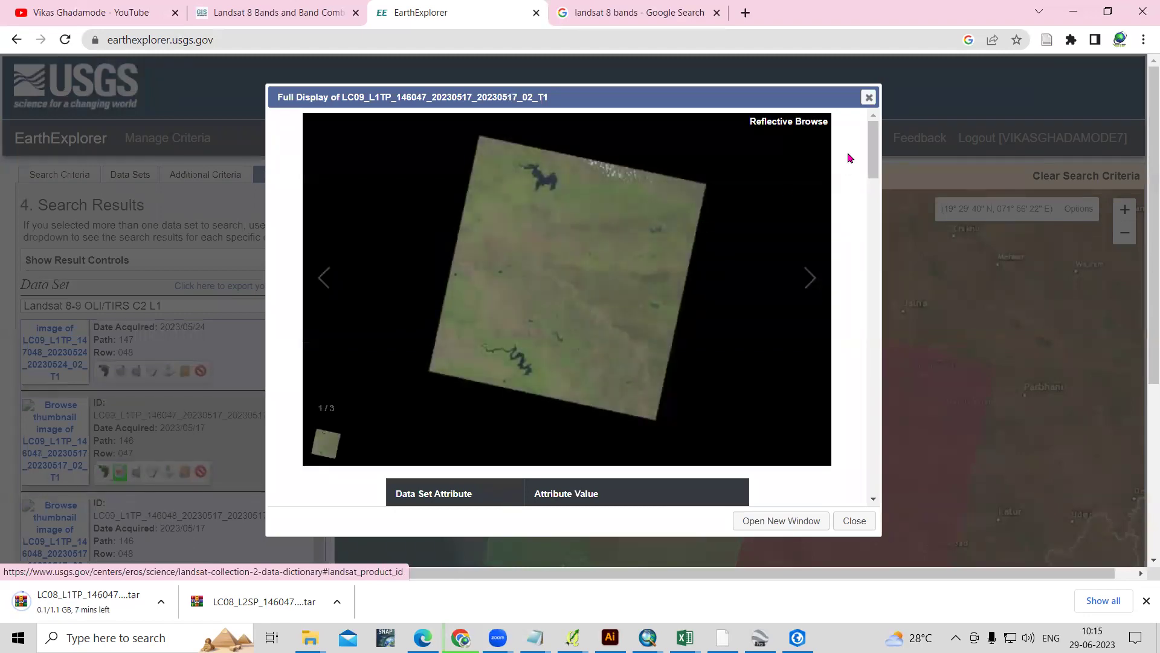
key("Escape")
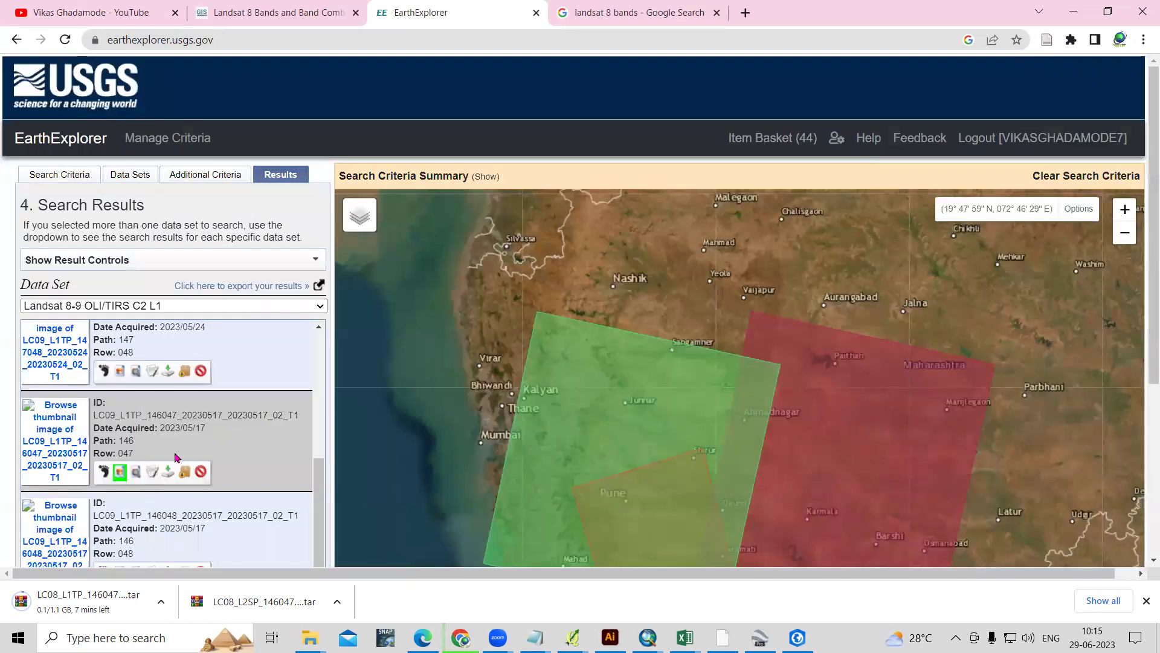
Step: Cancel the running download of the LC08_L1TP_146047 product bundle
scroll(177, 458, "up", 4)
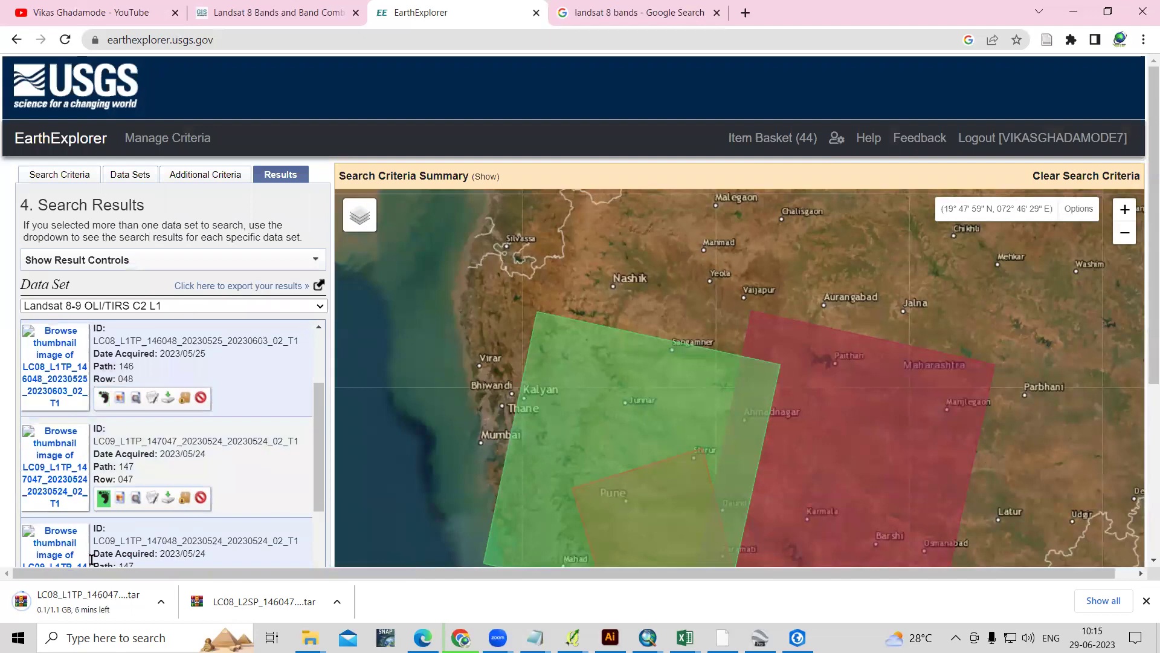
left_click(159, 606)
left_click(189, 579)
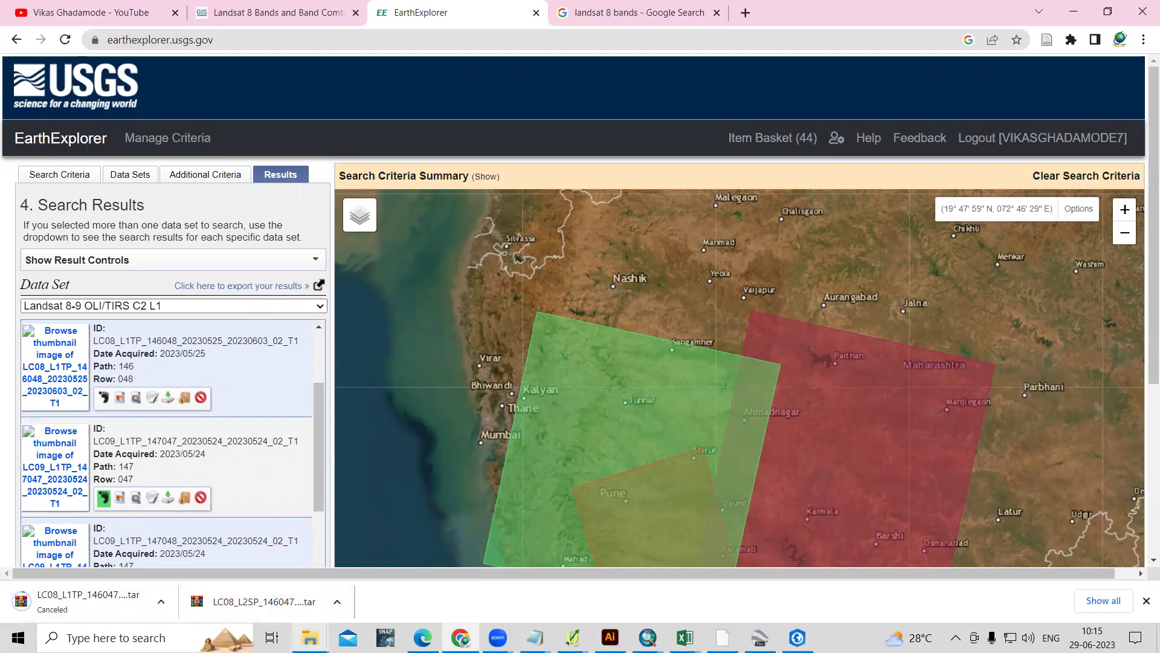
Step: Switch to File Explorer and view the extraction options for the LC08_L1TP_145049_20210205_20210303_02_T1 archive in the Soil Affected Salt folder
mouse_move(310, 637)
left_click(253, 583)
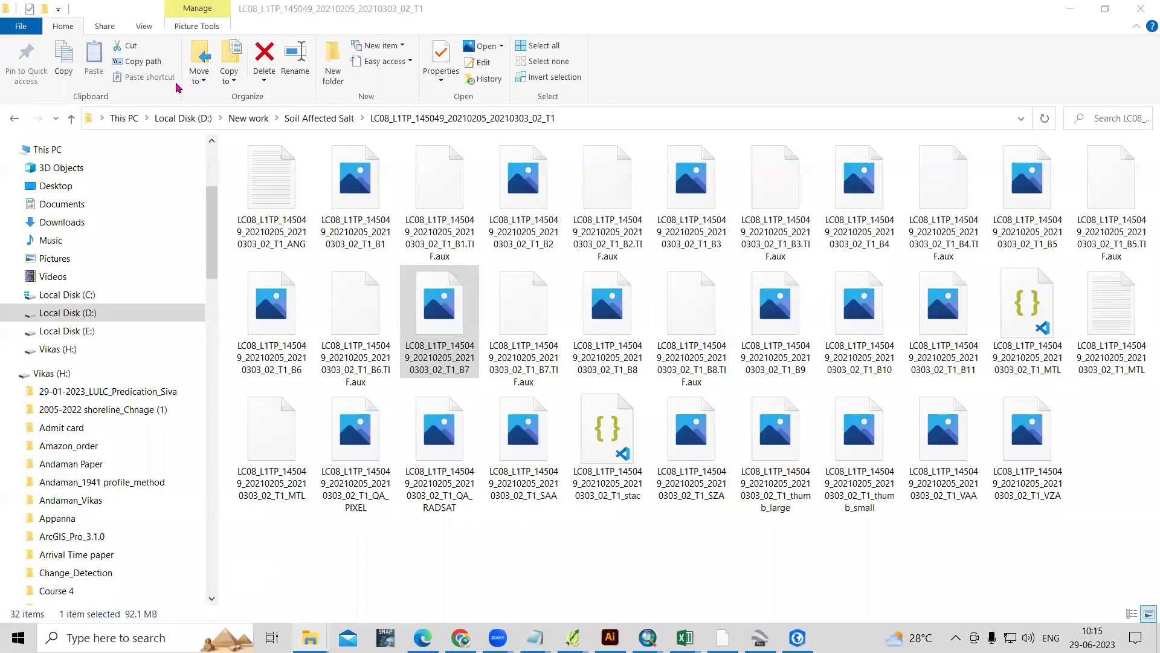
left_click(72, 120)
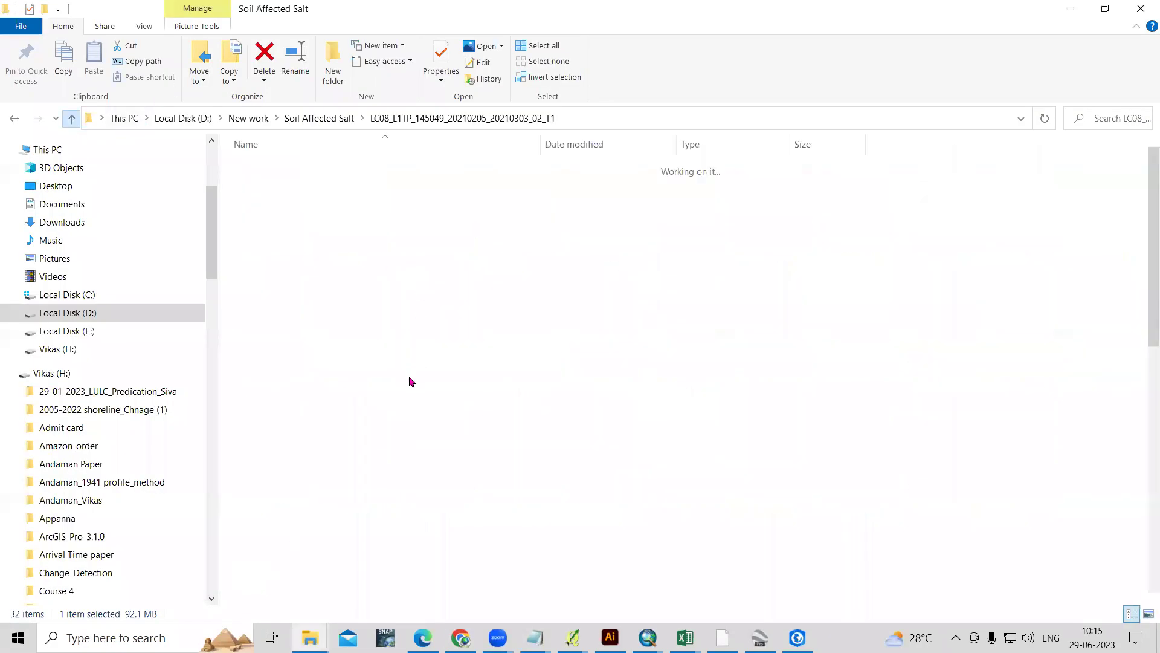
scroll(410, 402, "down", 2)
left_click(314, 356)
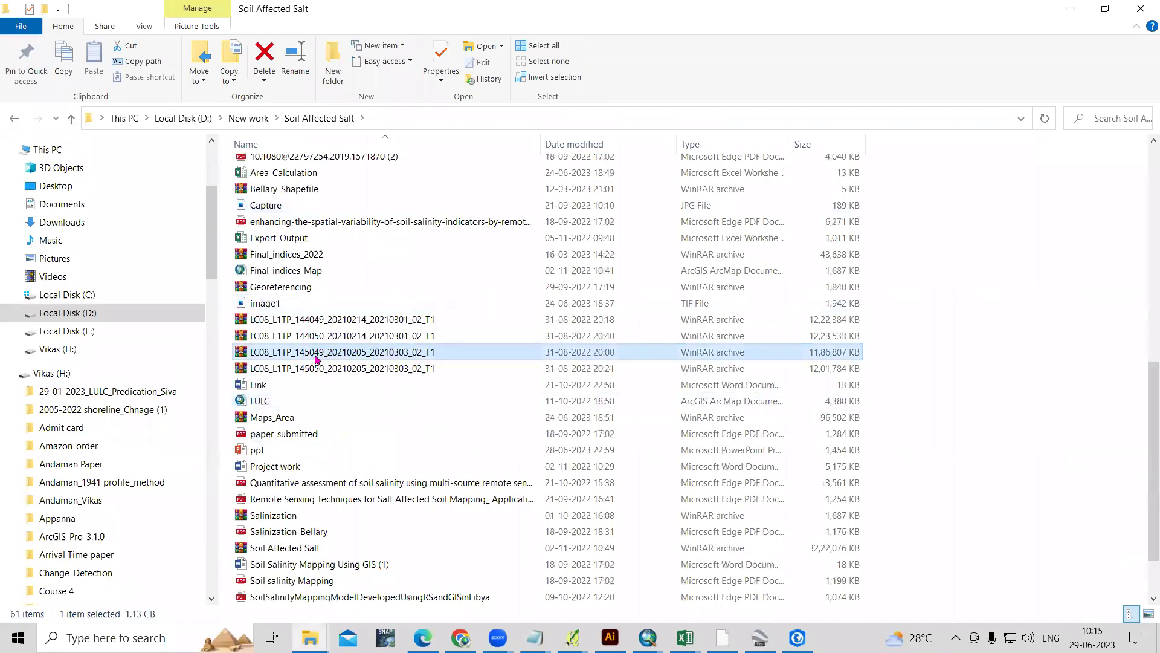
right_click(339, 359)
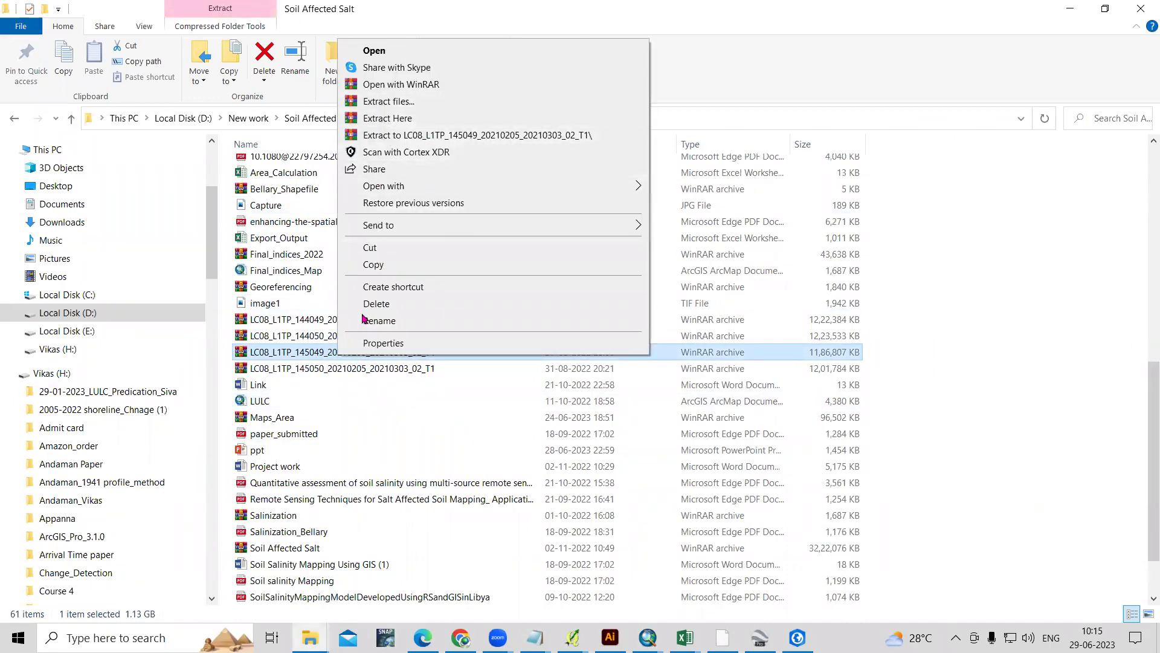
left_click(1099, 354)
Step: Open the extracted LC08_L1TP_145049_20210205_20210303_02_T1 folder and look through band files B1 to B5
scroll(387, 362, "up", 9)
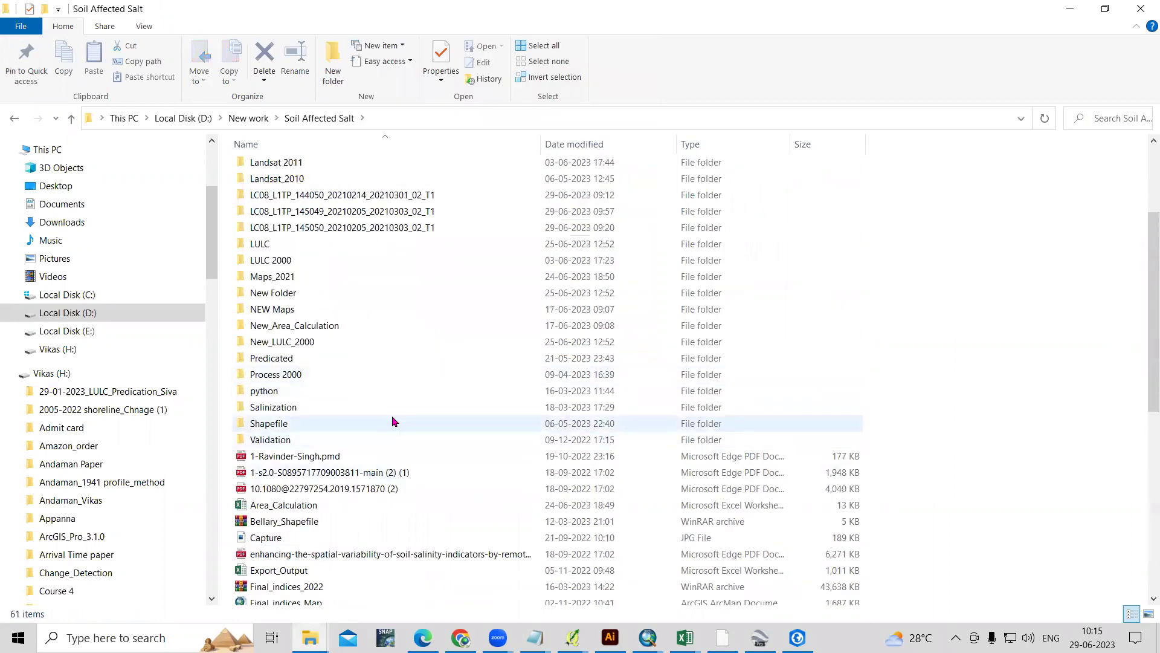
double_click(372, 316)
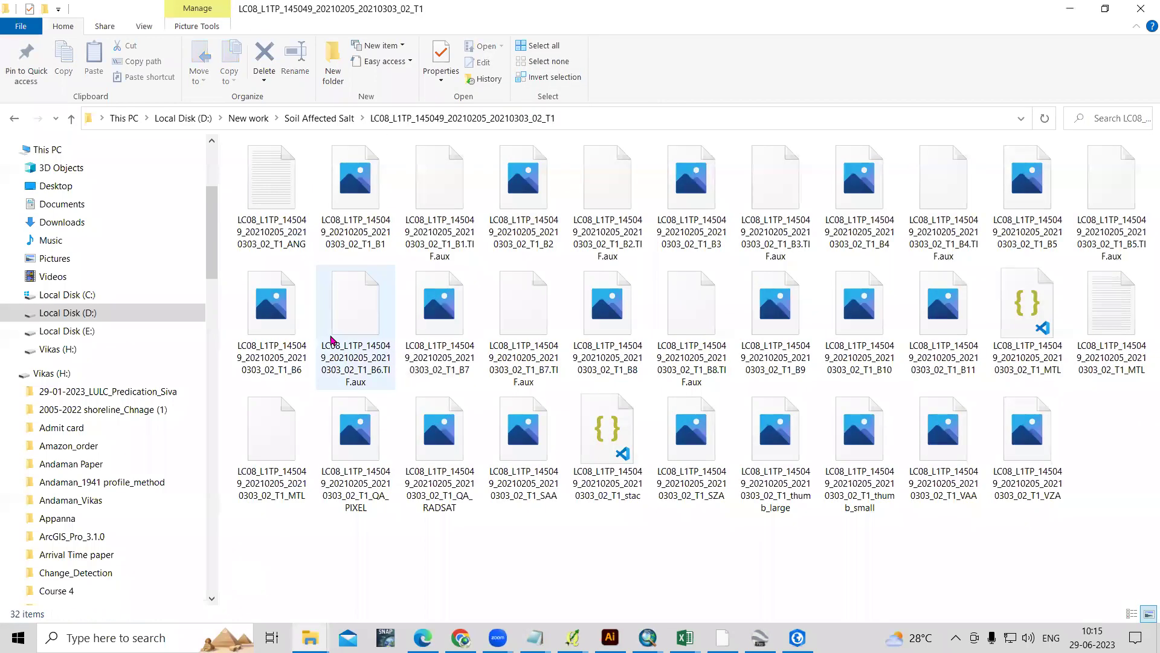
left_click(370, 227)
left_click(542, 249)
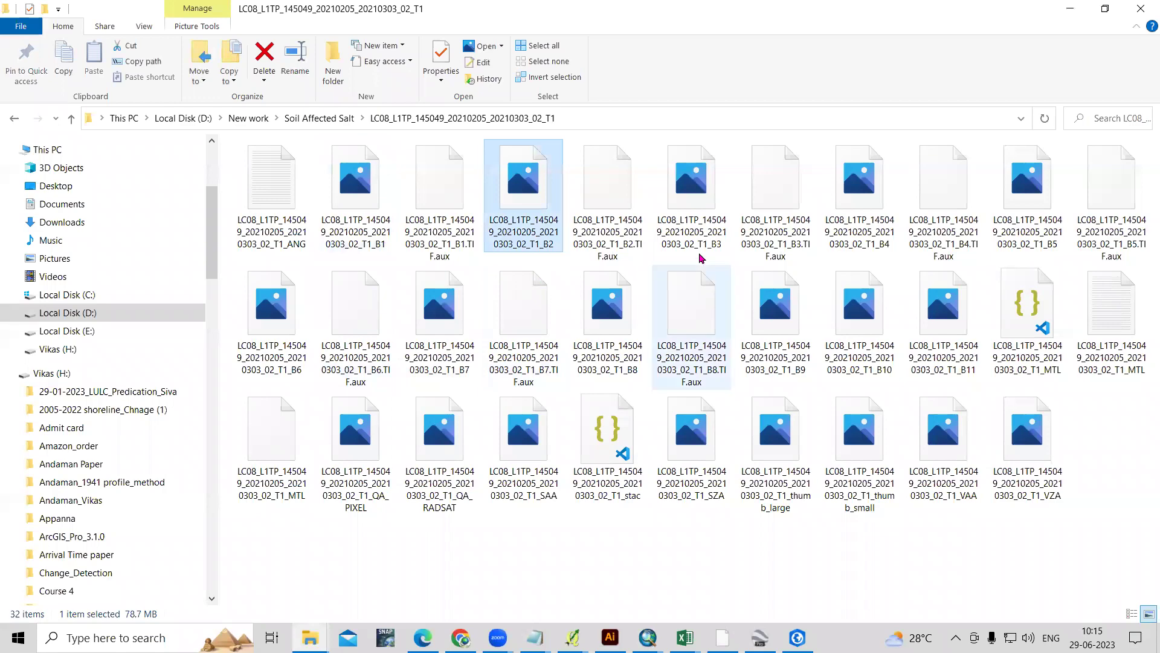
left_click(708, 249)
left_click(877, 243)
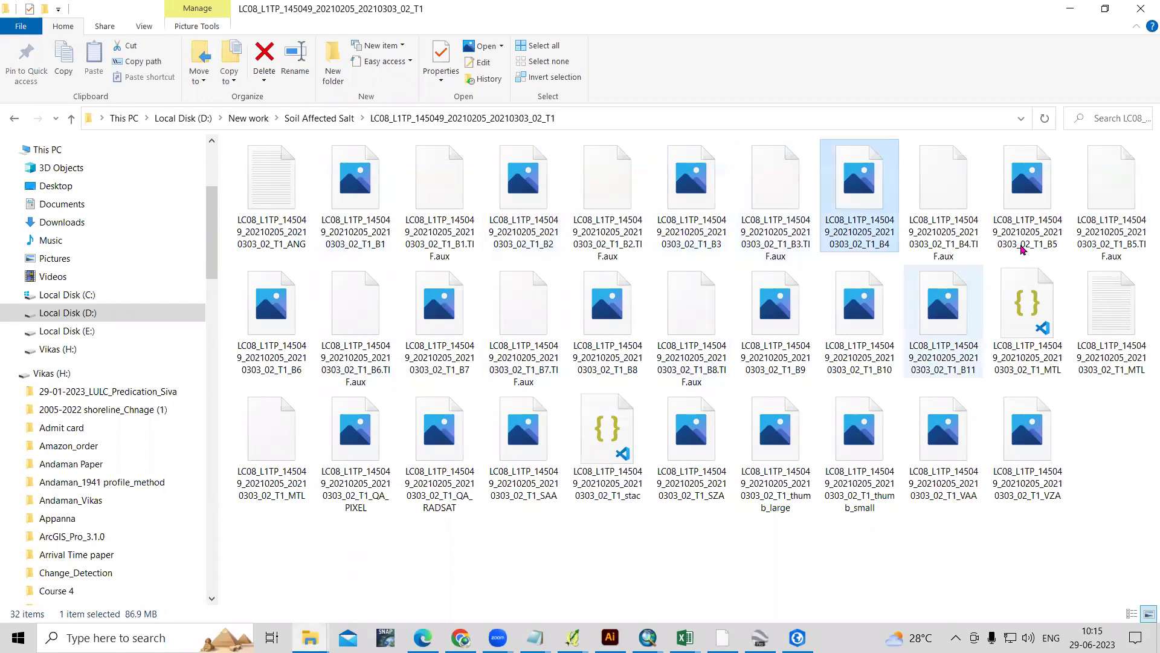
left_click(1024, 242)
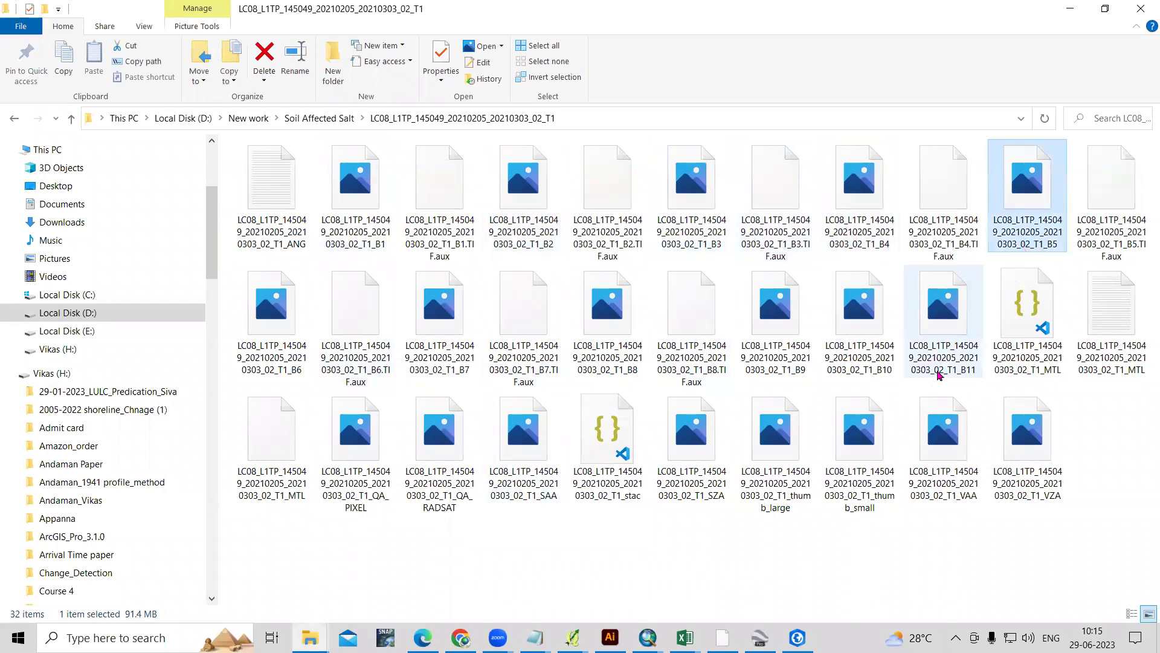
Step: Switch to Chrome and examine the USGS band designations table in the "landsat 8 bands" image results
left_click(914, 374)
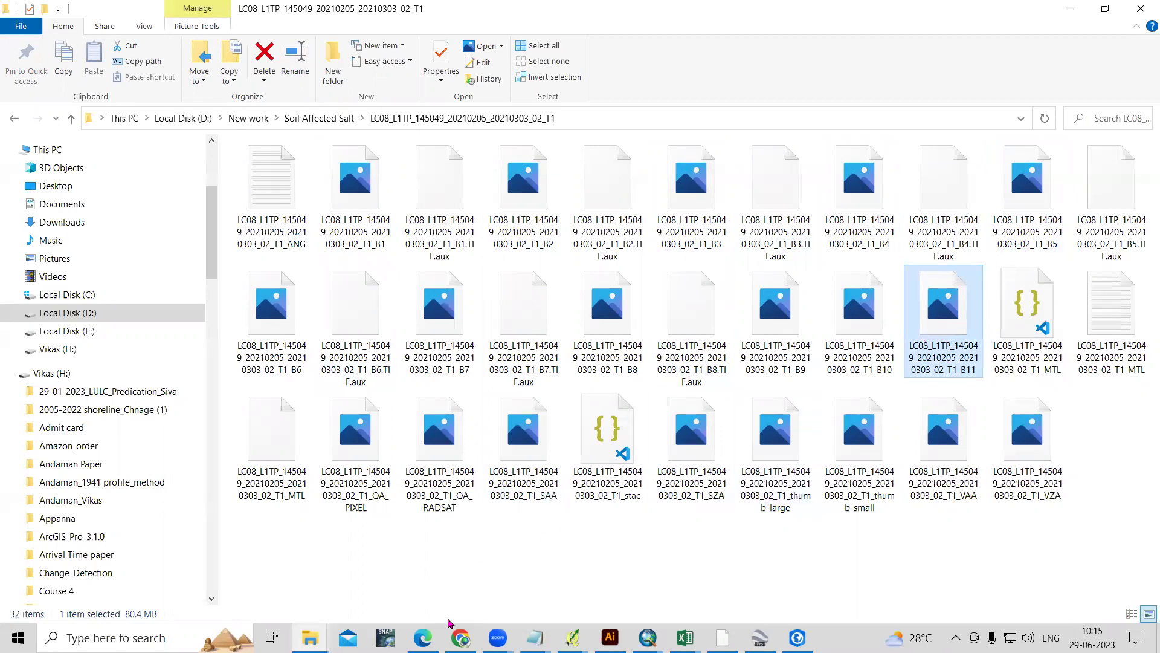
left_click(461, 637)
left_click(602, 21)
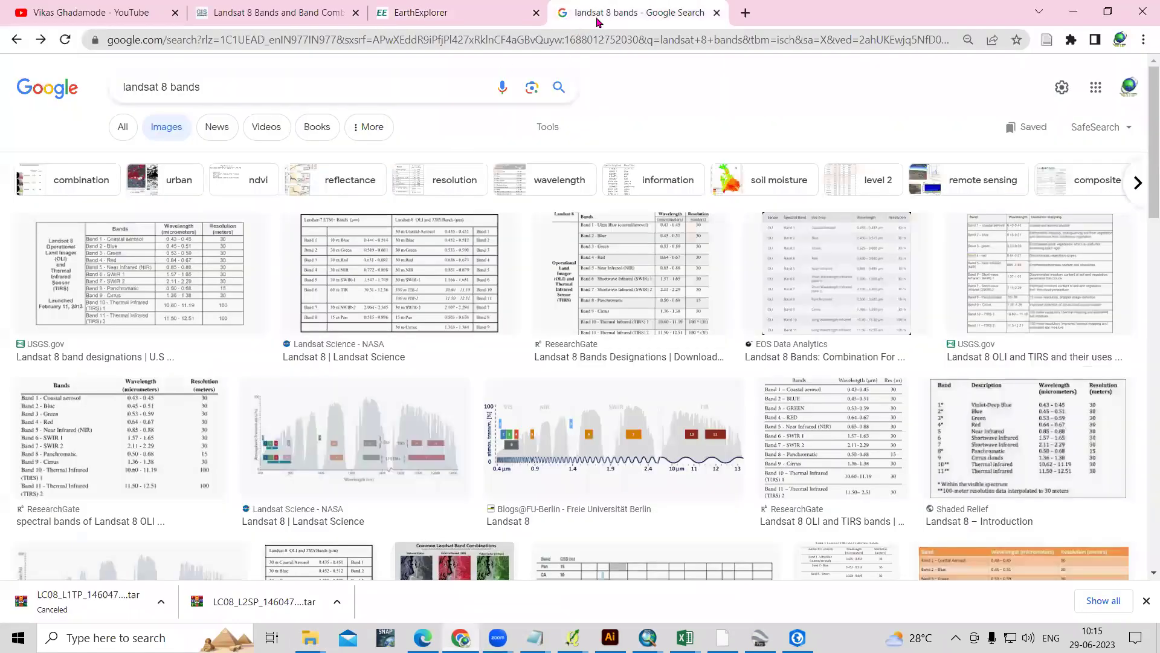
left_click(269, 89)
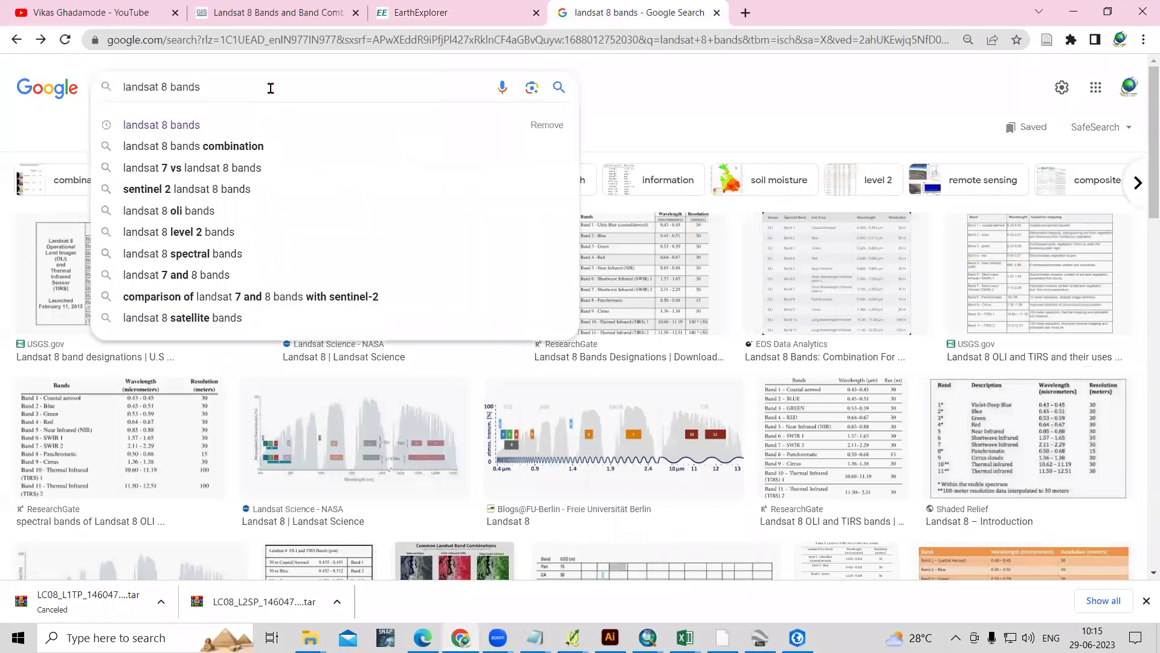
left_click(713, 85)
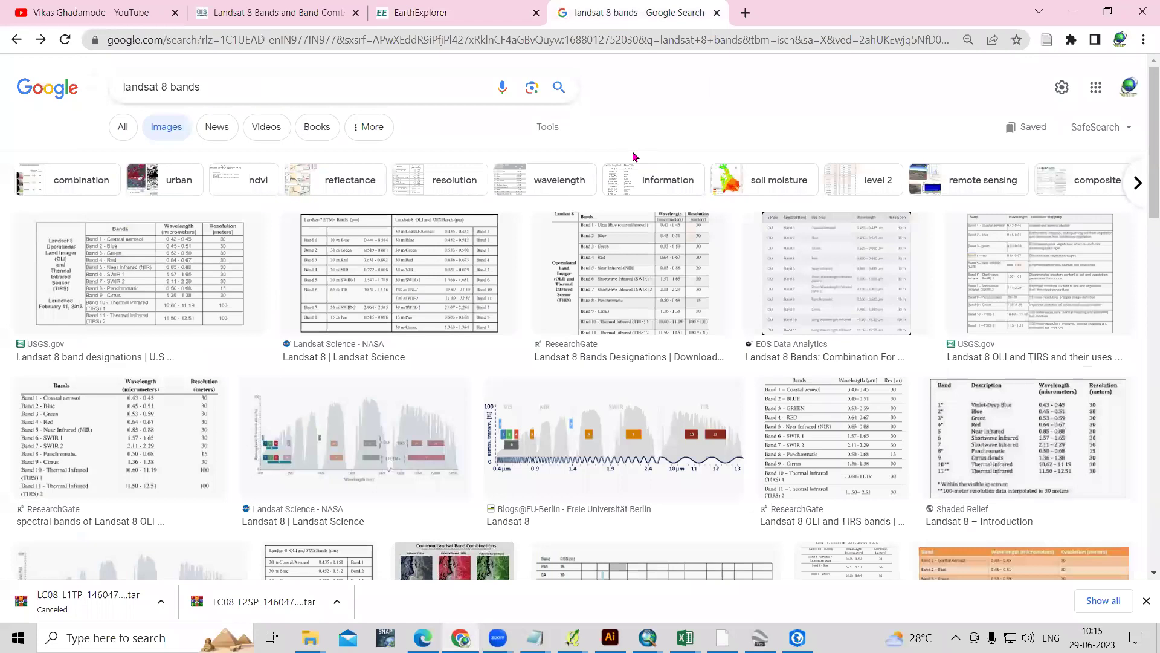
key("Return")
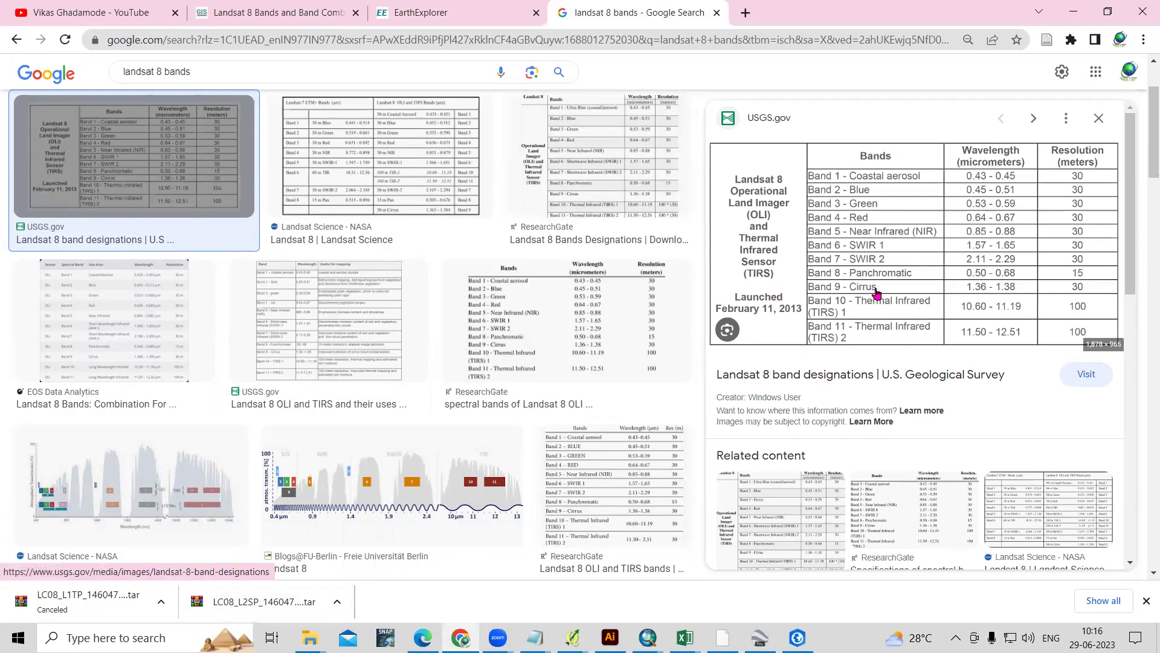
Step: Read the Landsat-8 Operational Land Imager & Thermal Infrared Sensor band table in the GISGeography article, including band descriptions and resolutions
left_click(238, 7)
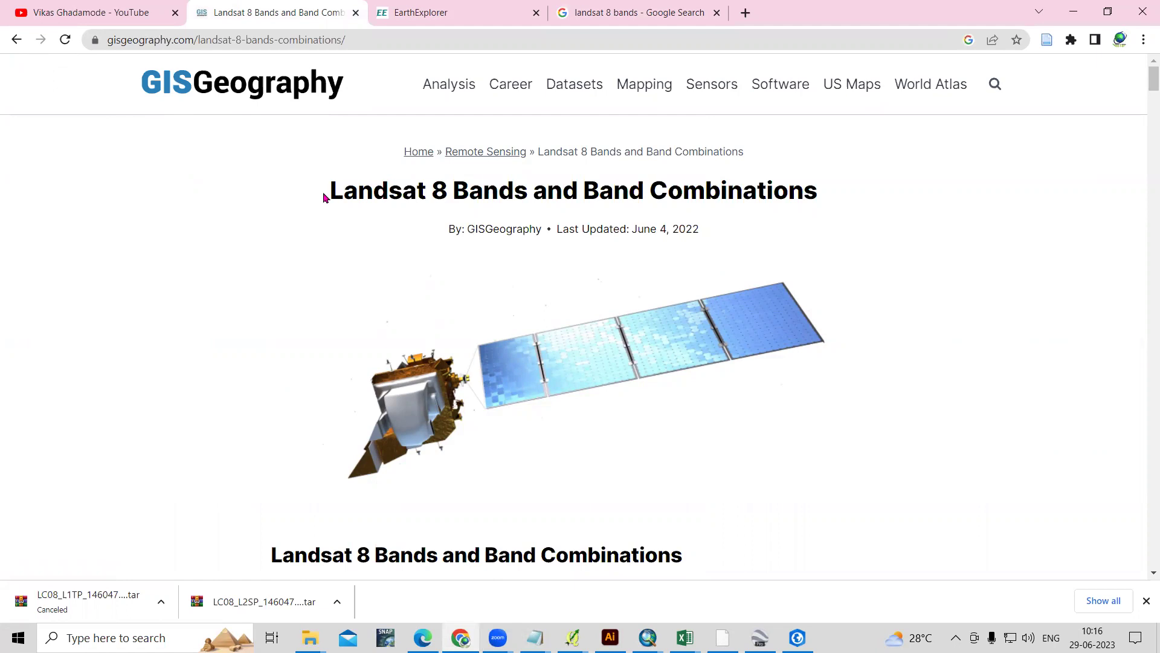
left_click_drag(330, 191, 868, 197)
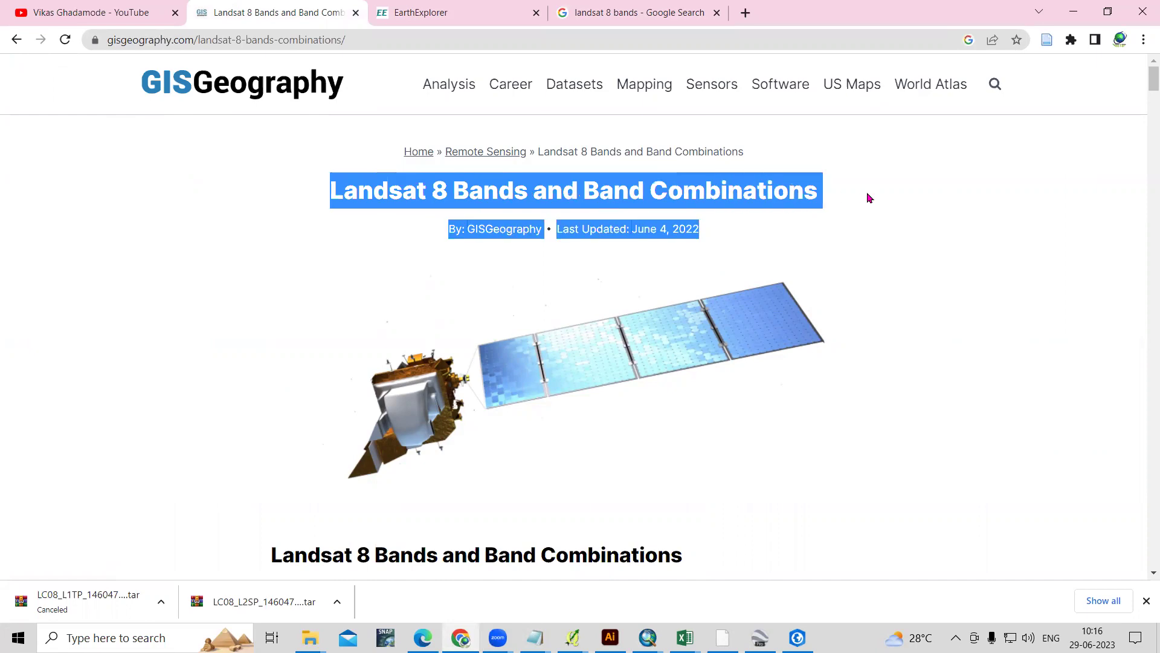
left_click(850, 285)
scroll(857, 303, "down", 15)
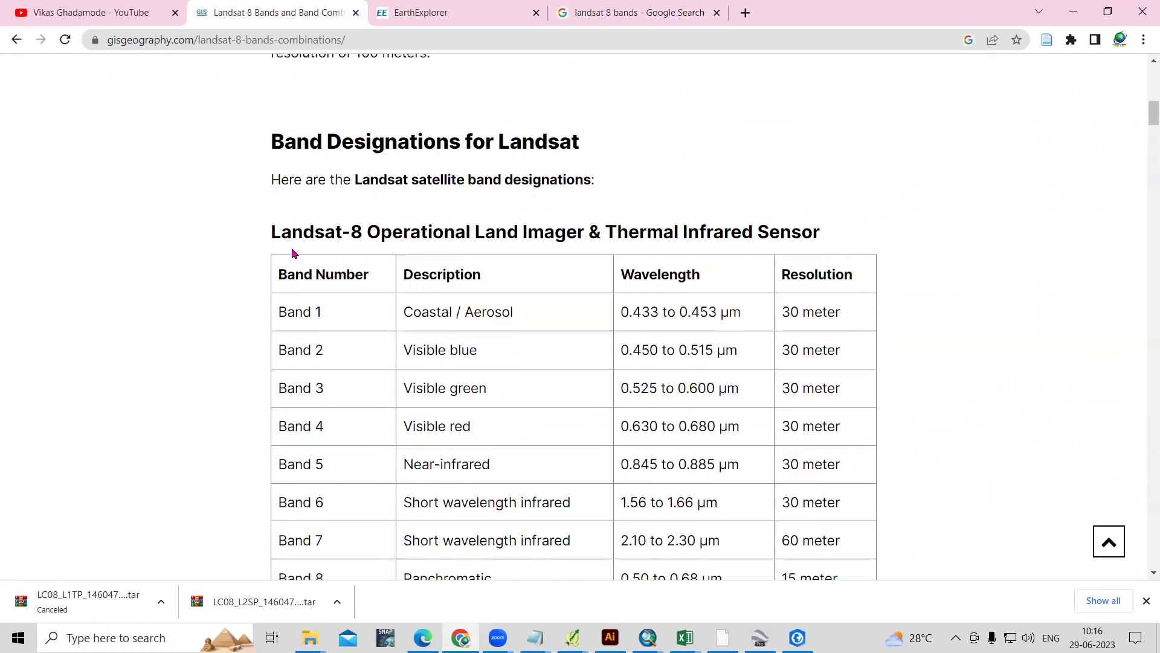
left_click_drag(303, 236, 863, 242)
scroll(466, 381, "down", 3)
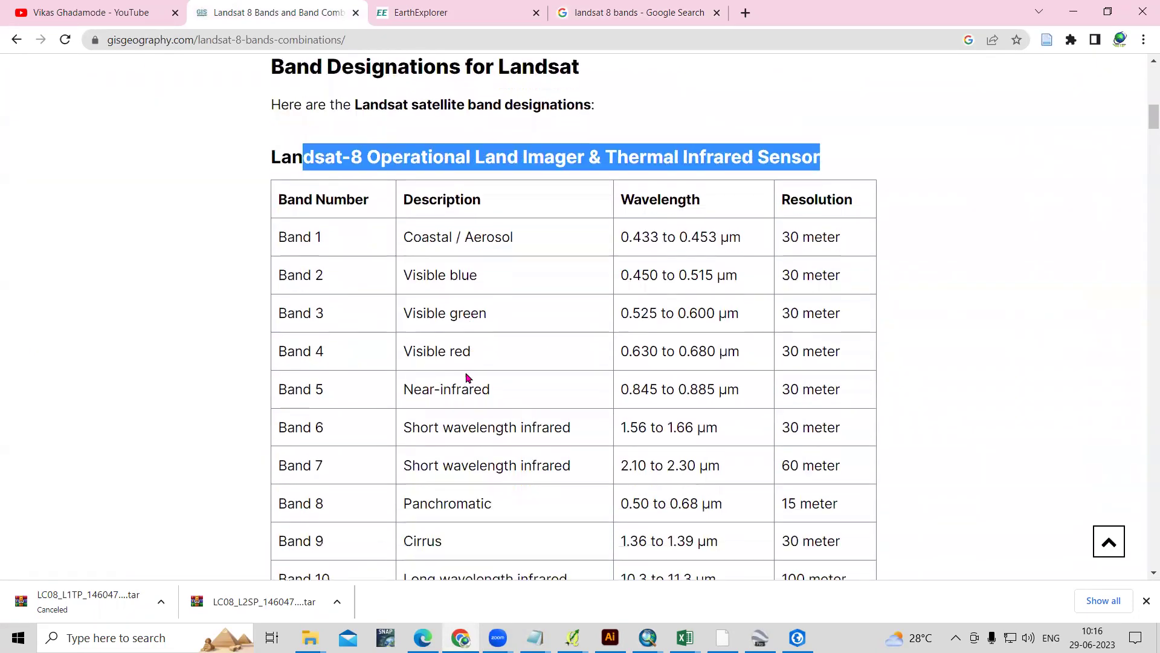
left_click_drag(284, 162, 461, 500)
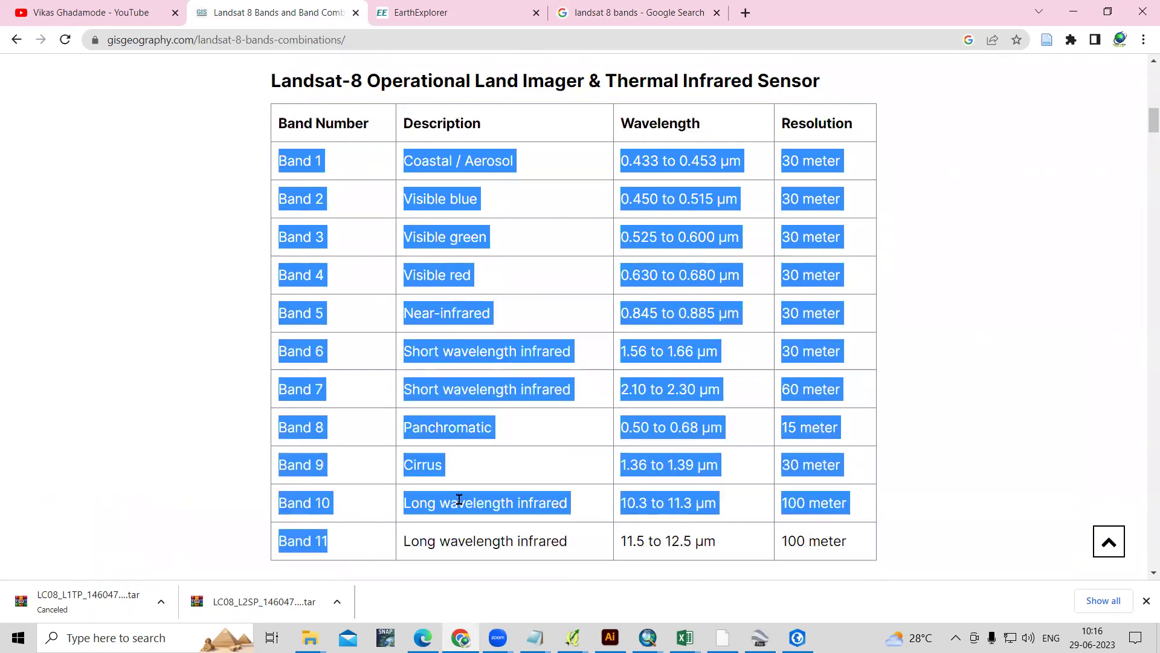
left_click(850, 297)
left_click_drag(813, 161, 840, 385)
left_click(693, 461)
Step: Review the article's Landsat 8 band combinations, from Natural Color (4, 3, 2) and Color Infrared (5, 4, 3) through Short-Wave Infrared to Agriculture
scroll(643, 474, "down", 12)
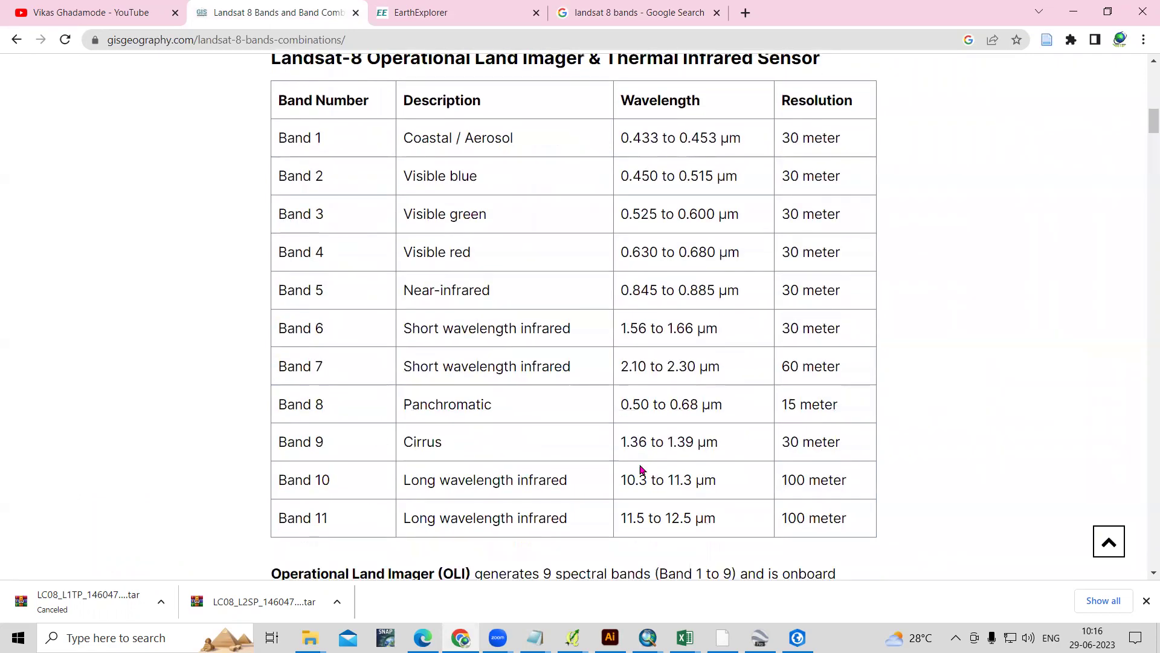
scroll(640, 465, "down", 10)
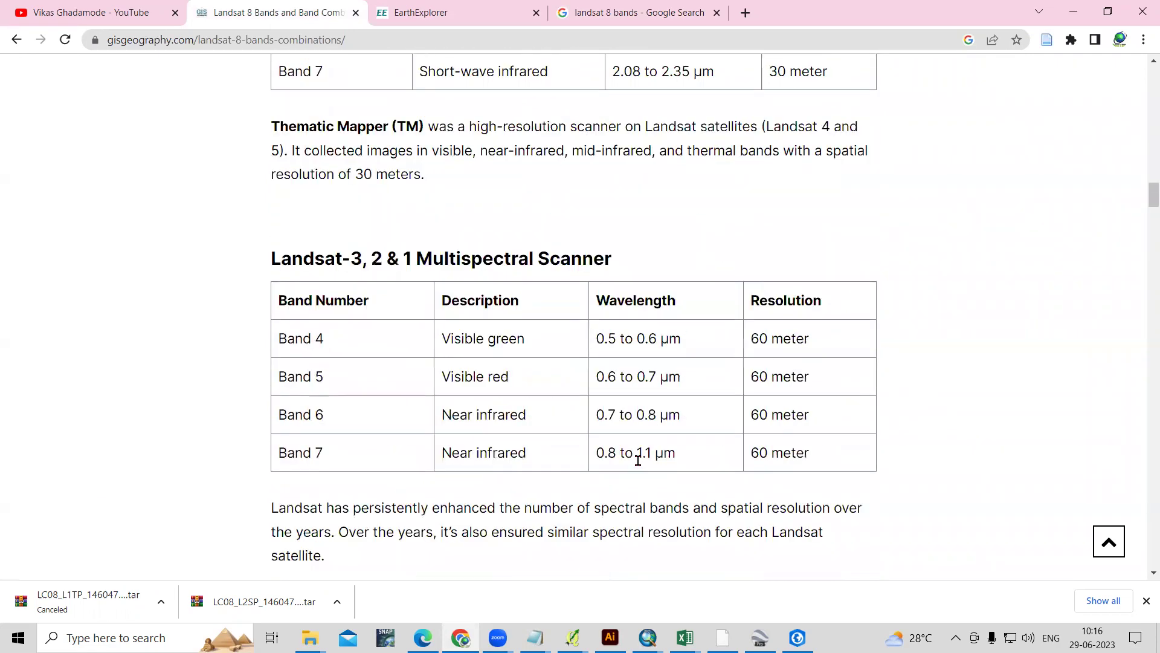
scroll(640, 466, "down", 15)
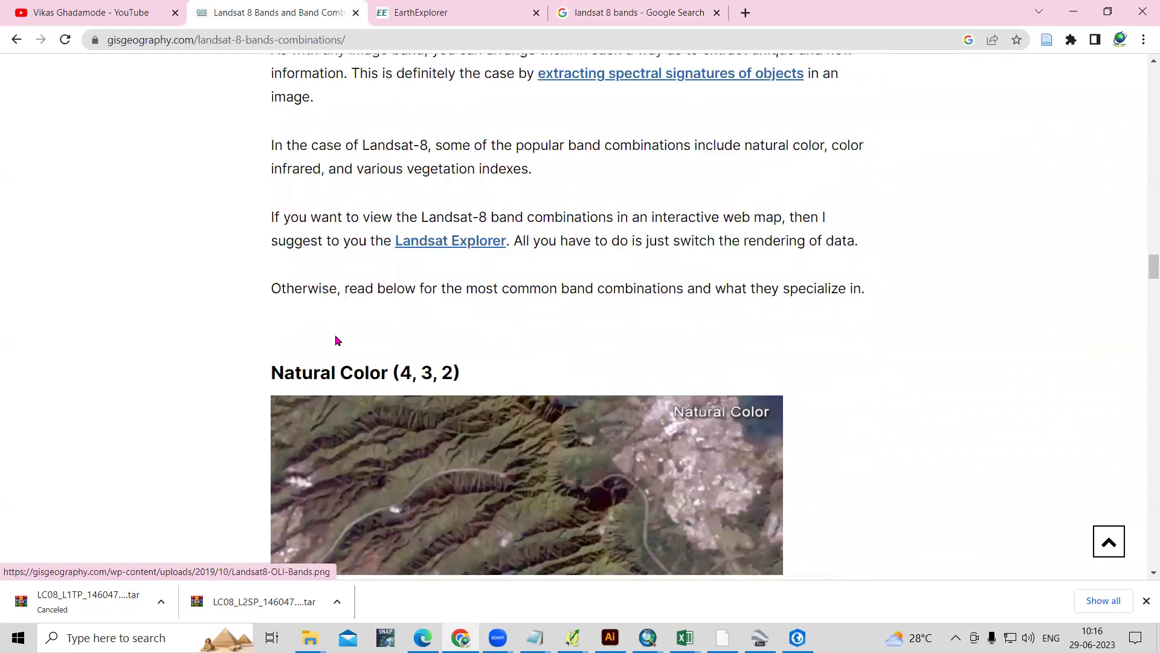
scroll(269, 313, "up", 1)
scroll(287, 333, "down", 1)
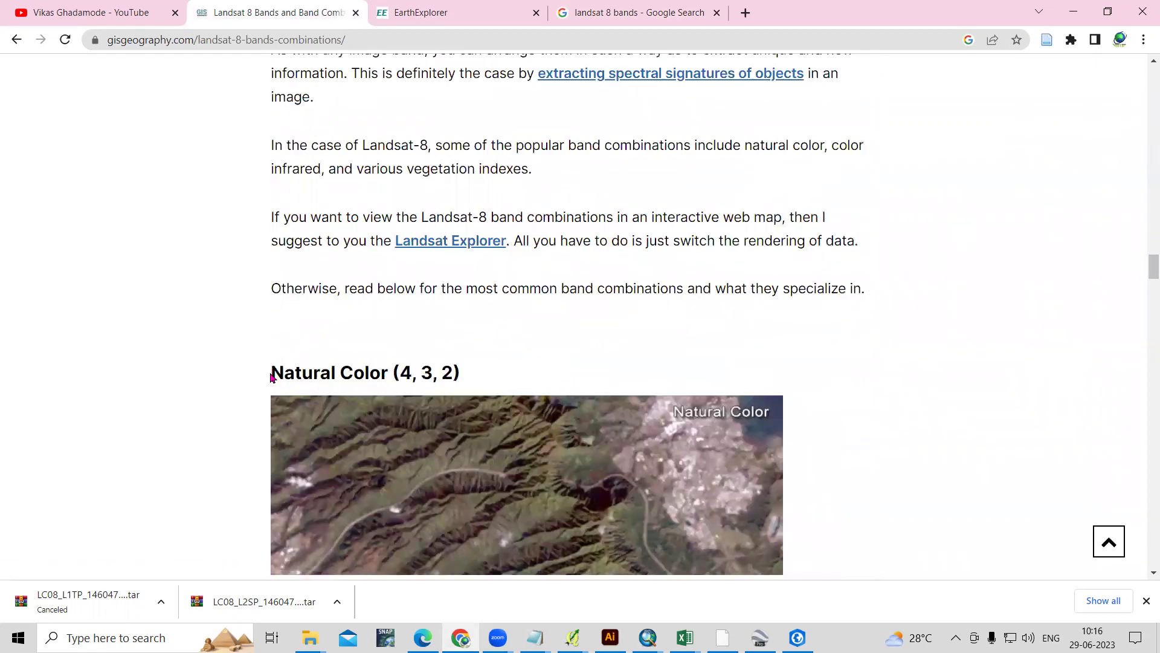
left_click_drag(271, 377, 498, 378)
left_click(505, 382)
scroll(405, 381, "down", 3)
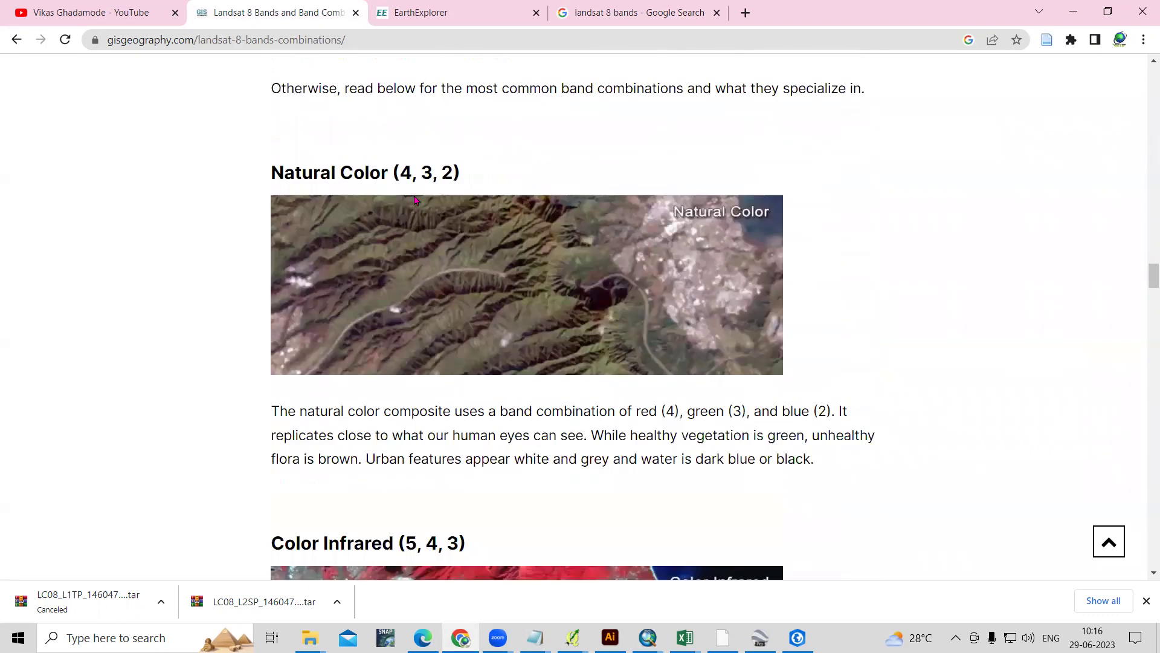
scroll(429, 230, "down", 2)
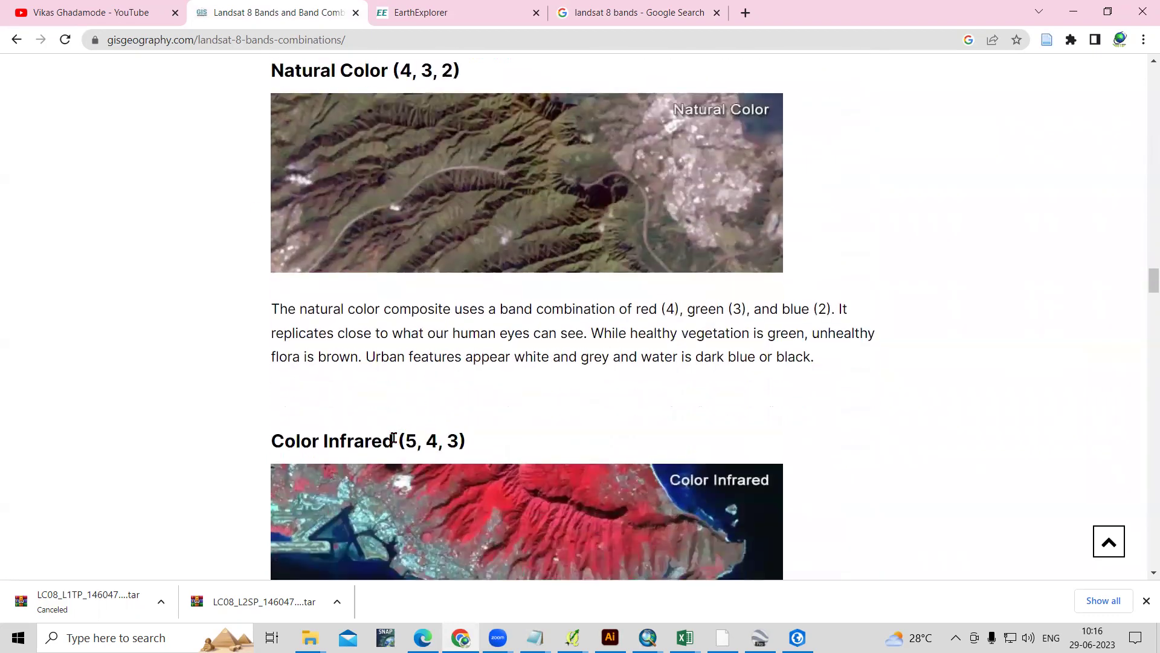
scroll(470, 440, "down", 2)
scroll(532, 320, "down", 6)
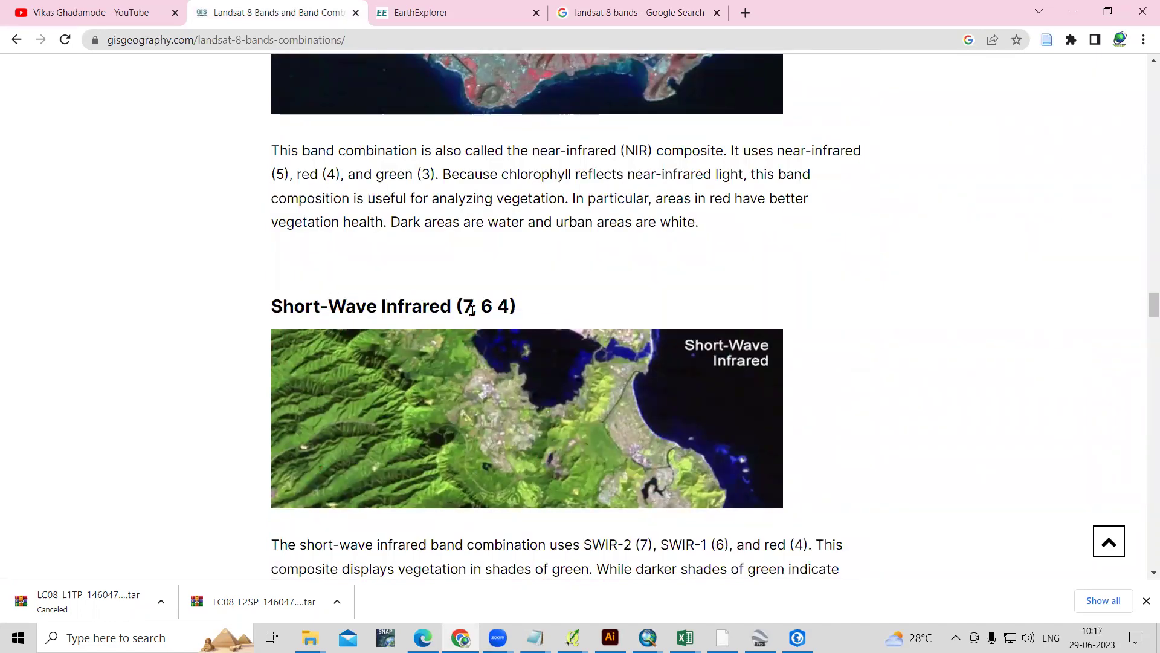
scroll(565, 471, "down", 5)
scroll(442, 430, "down", 2)
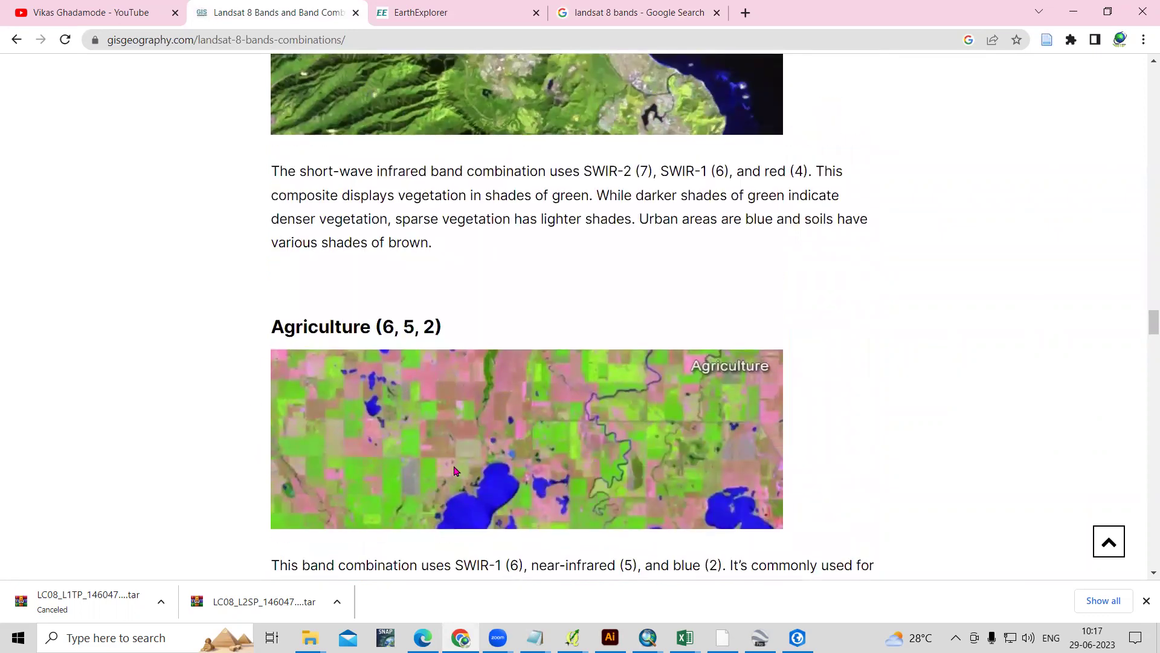
scroll(453, 461, "up", 13)
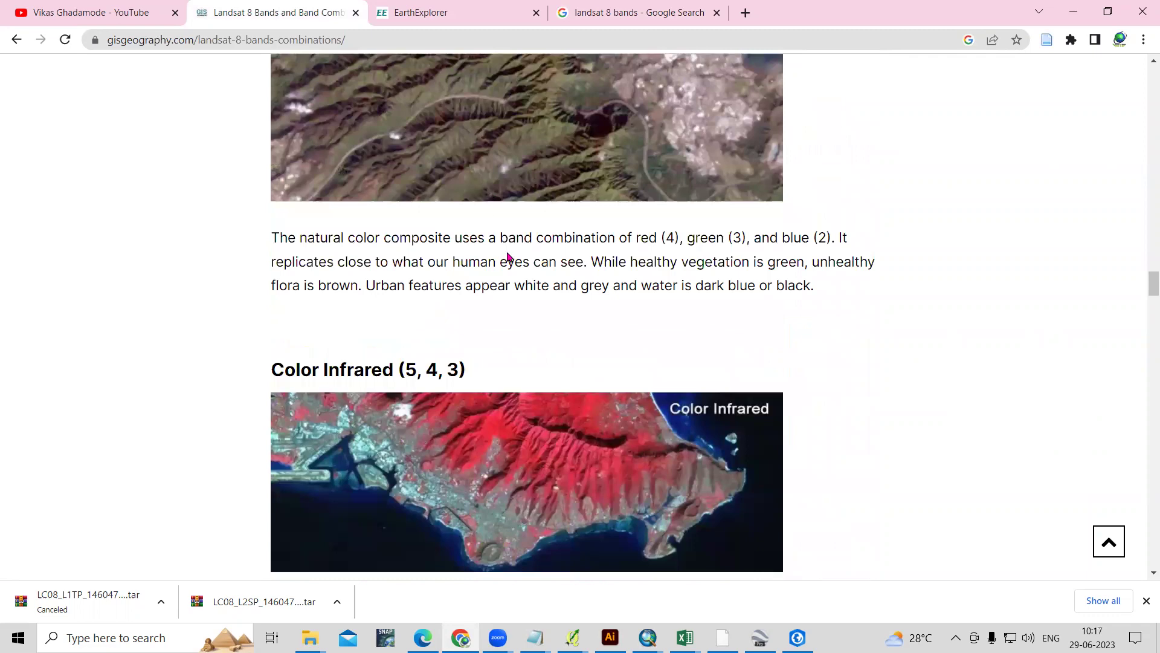
scroll(508, 257, "up", 4)
Step: Switch to ArcGIS Pro and add bands B2, B3 and B4 of the LC08_L1TP_145049_20210205_20210303_02_T1 scene to the map
left_click(1074, 12)
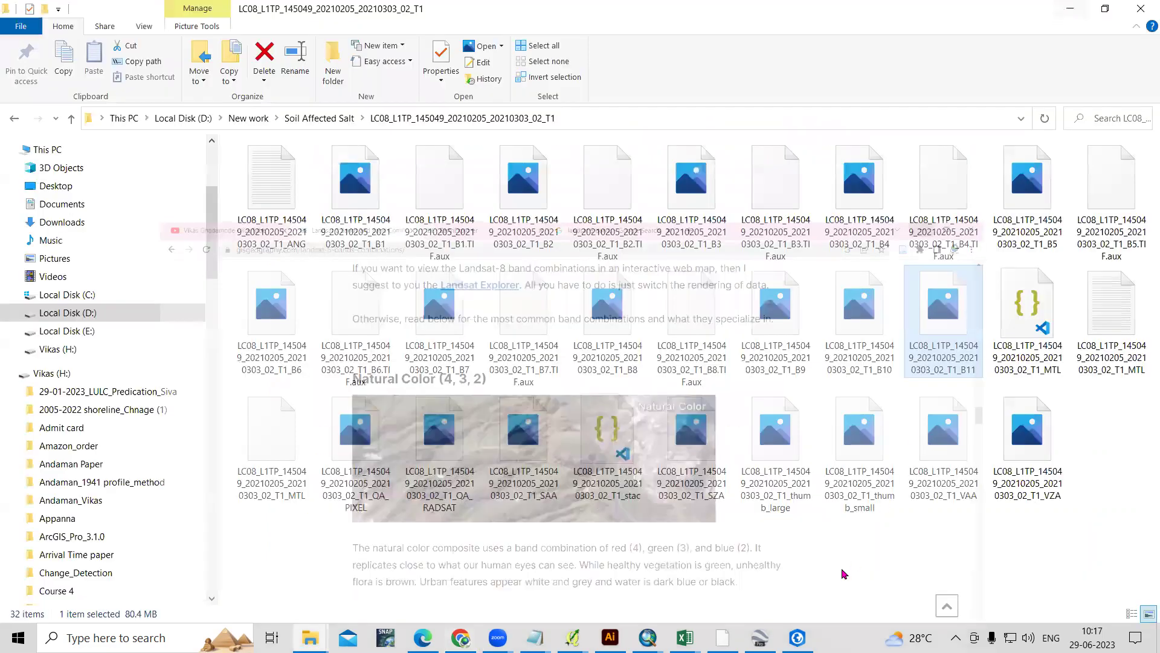
left_click(798, 638)
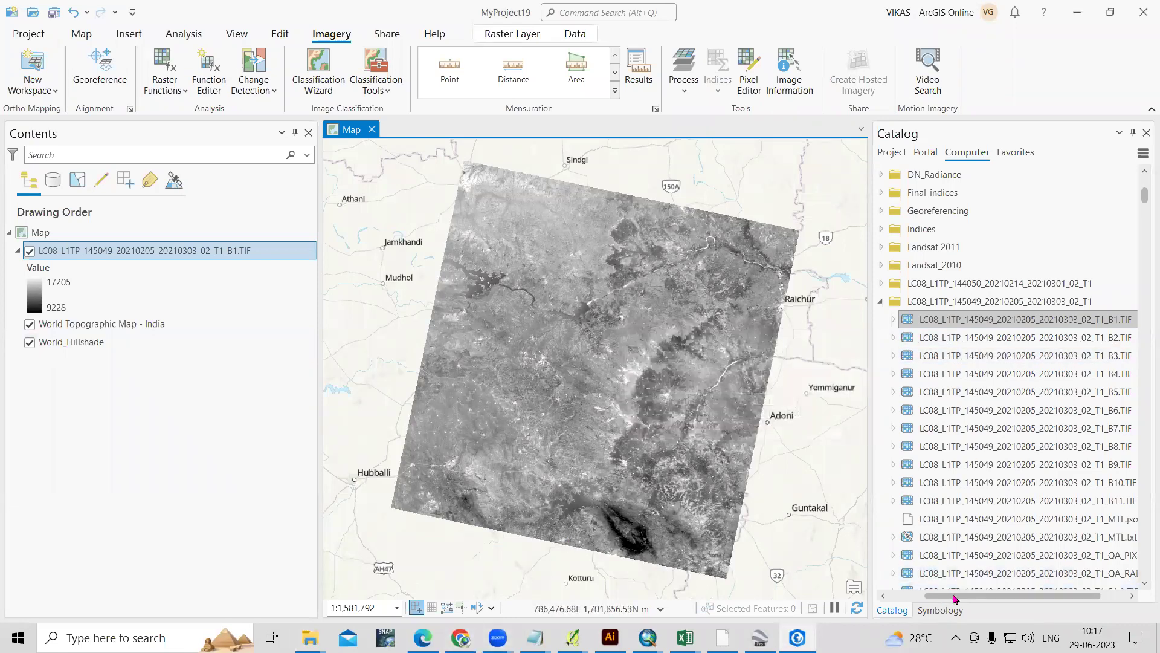
left_click_drag(954, 598, 963, 598)
left_click_drag(1070, 341, 671, 353)
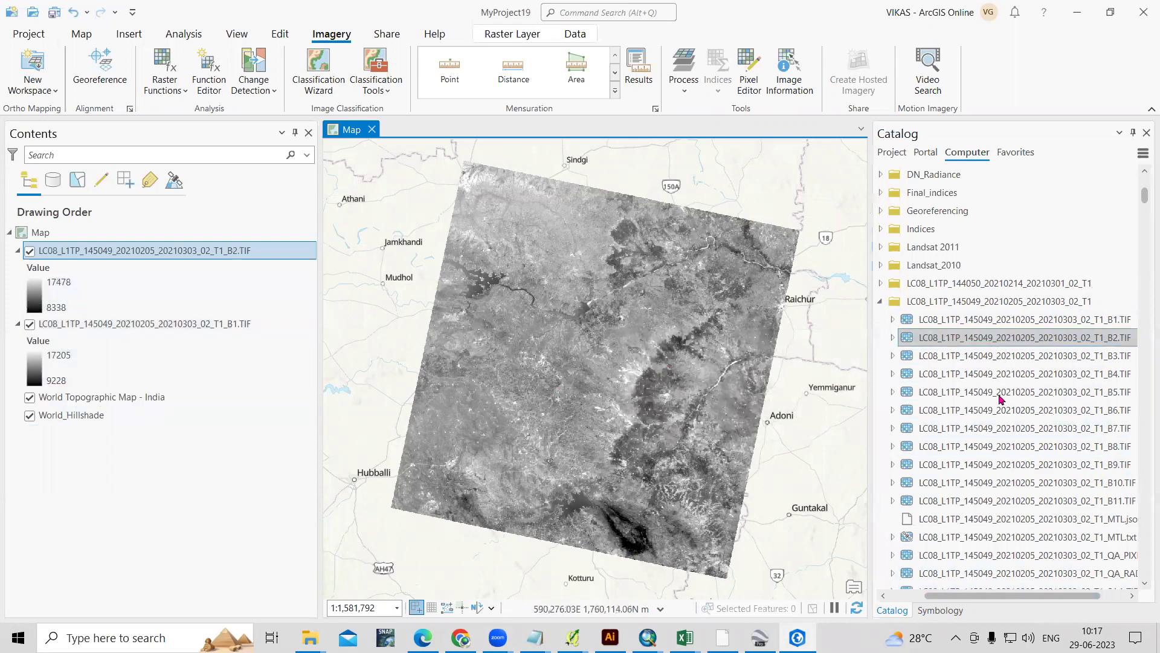
left_click_drag(1105, 360, 176, 357)
left_click_drag(1064, 376, 384, 482)
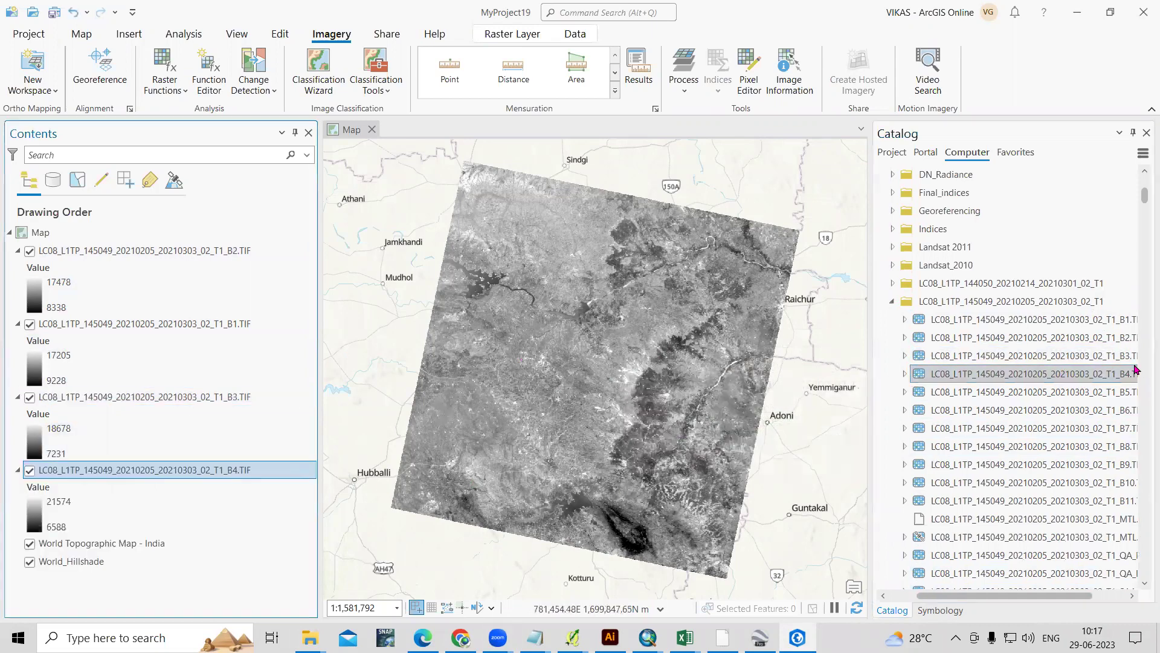
Step: Add bands B5, B6 and B7 to the map together and move the B1 layer to the top of the drawing order
left_click(1067, 392)
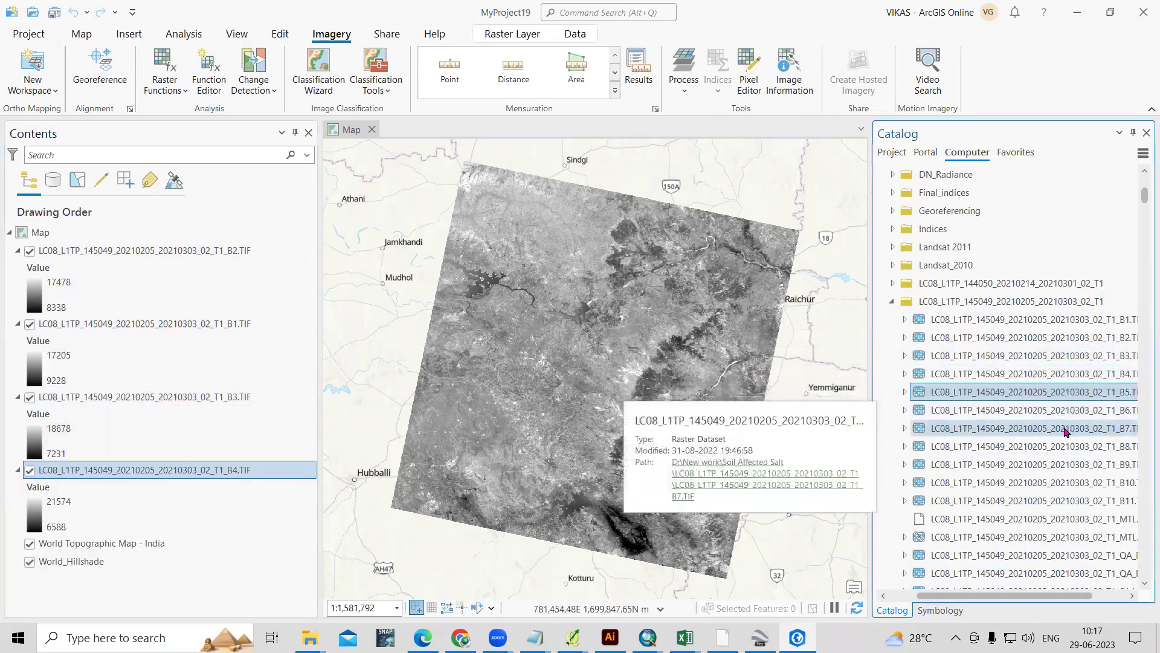
left_click(1068, 429, "shift")
left_click_drag(1073, 410, 153, 502)
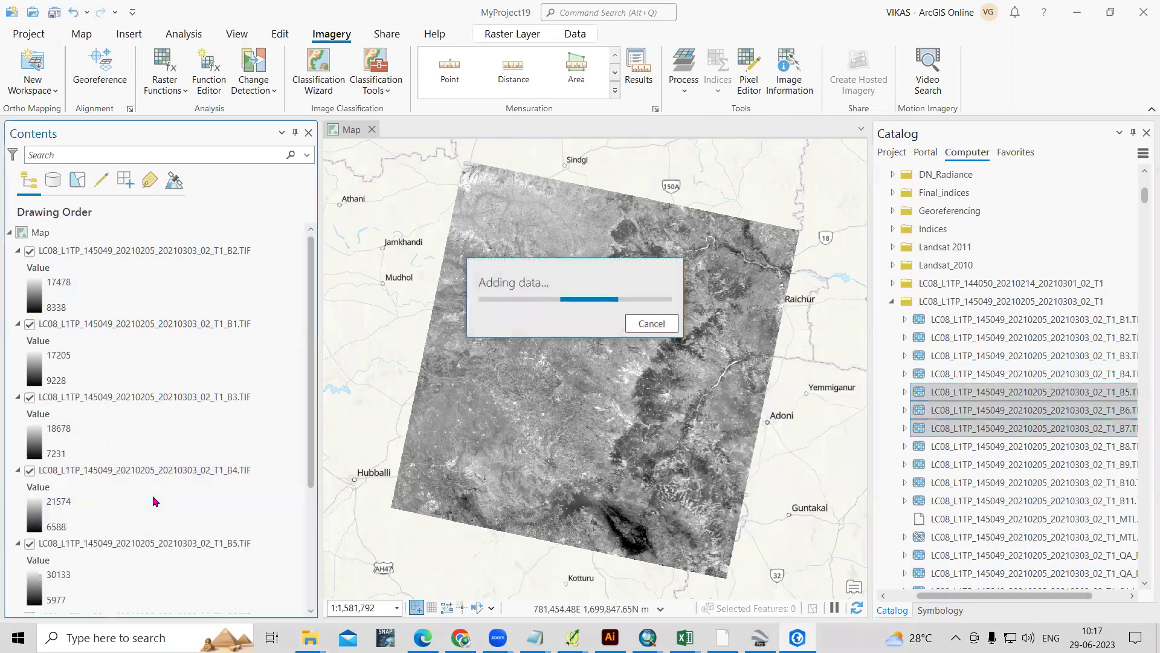
scroll(185, 478, "up", 2)
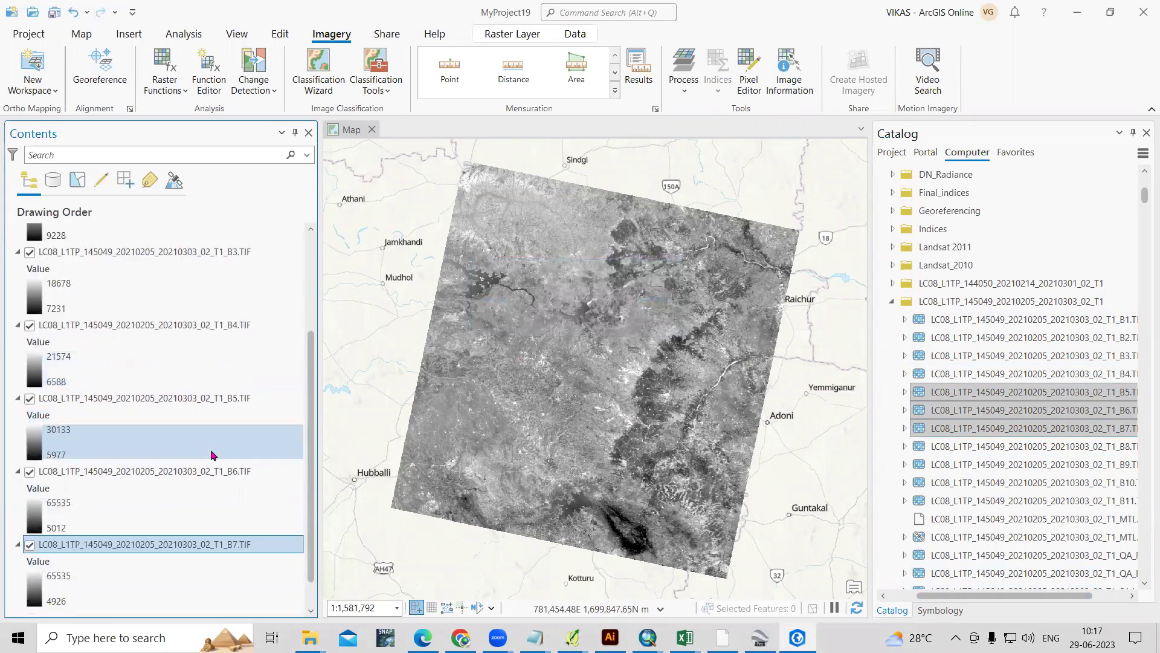
left_click_drag(227, 323, 211, 253)
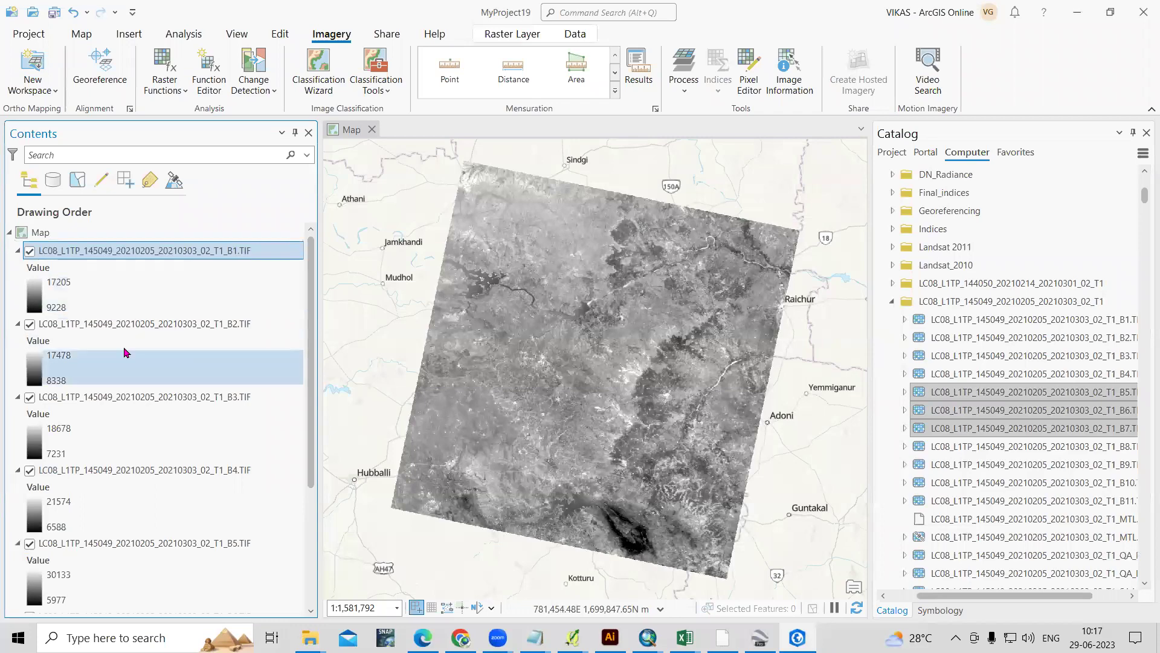
Step: Collapse the legends of the B1 to B6 layers in the drawing order
left_click(18, 250)
left_click(21, 269)
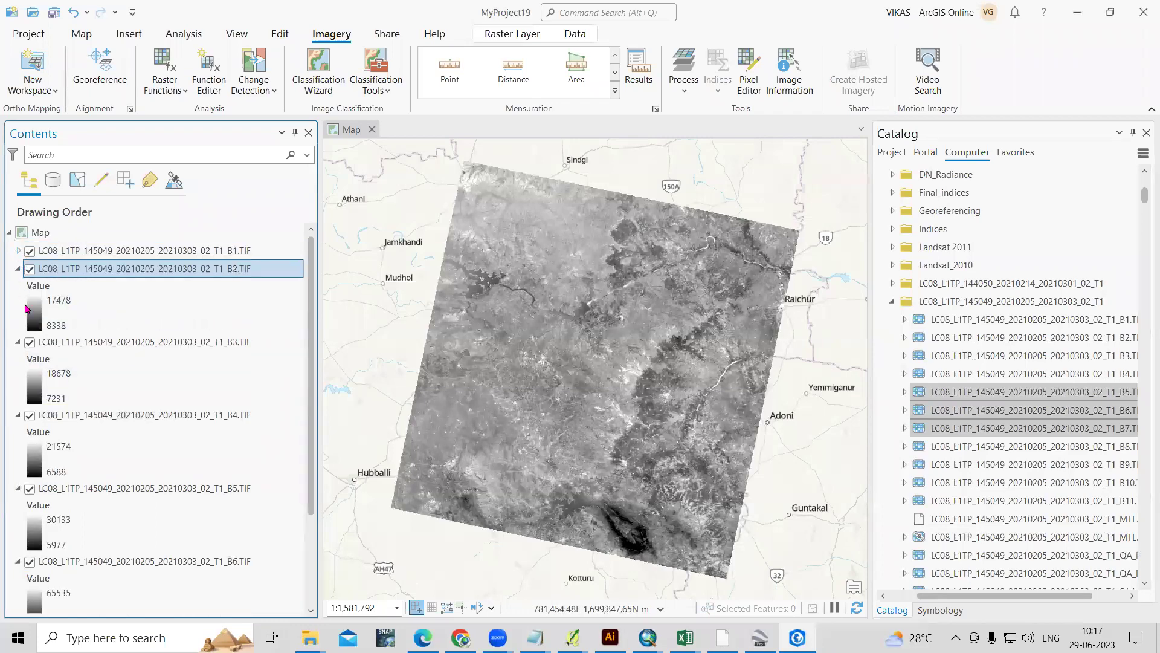
left_click(17, 269)
left_click(19, 287)
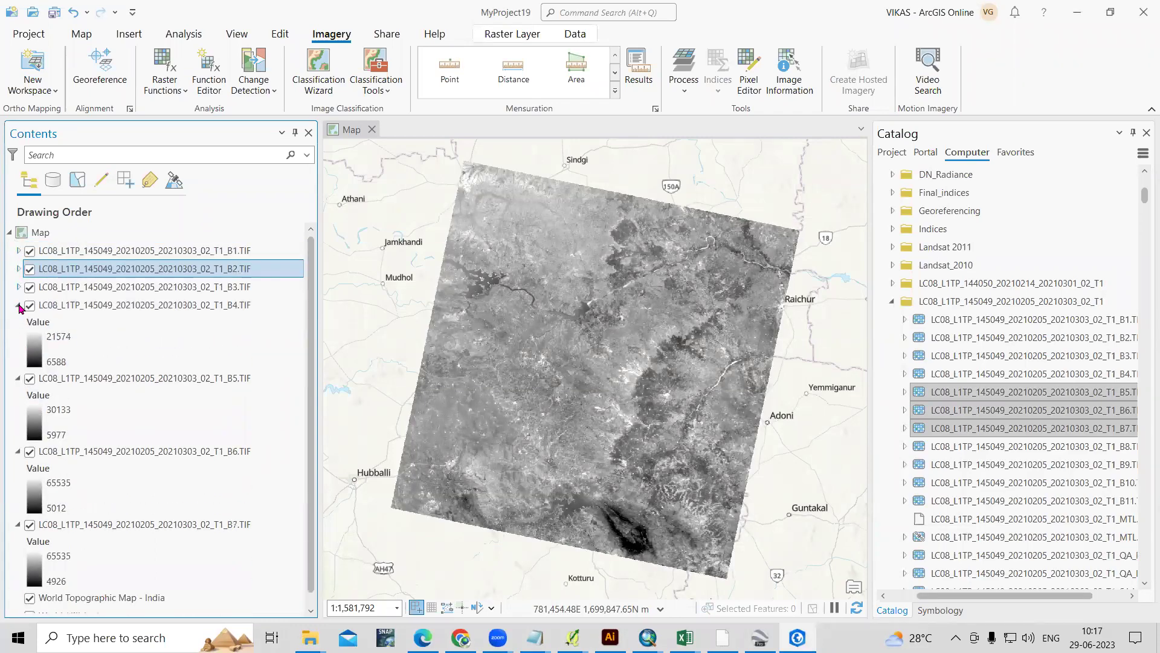
left_click(18, 305)
left_click(16, 323)
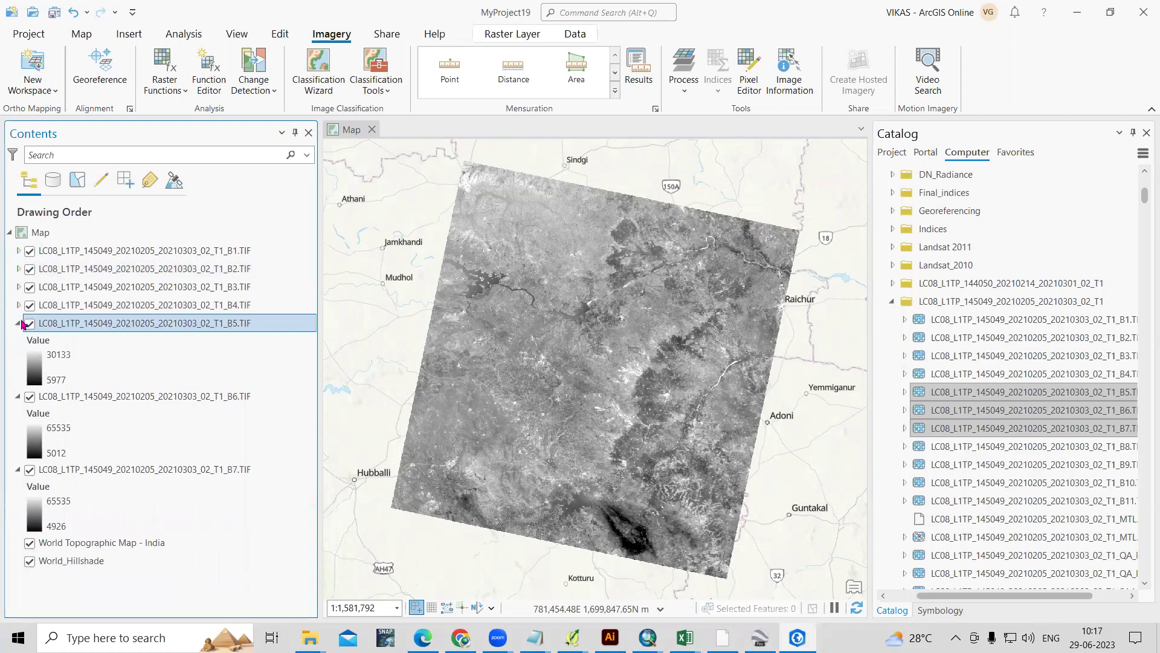
left_click(17, 324)
left_click(19, 342)
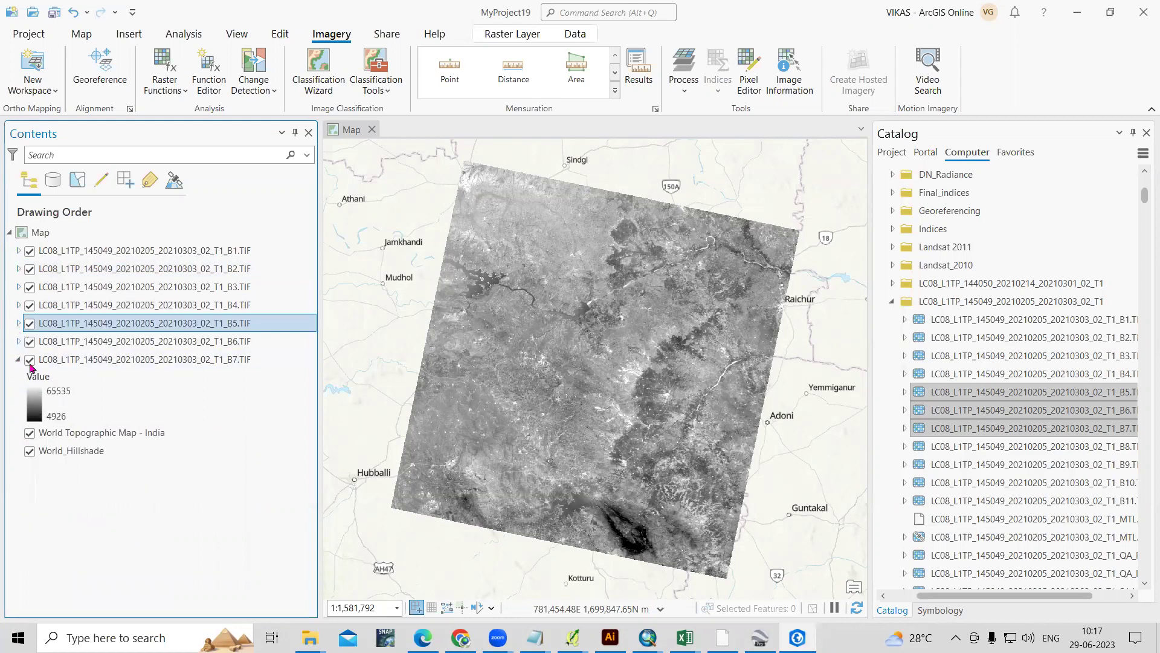
Step: Open the B1 layer's source properties and check the cell size in its raster information
left_click(222, 261)
right_click(224, 261)
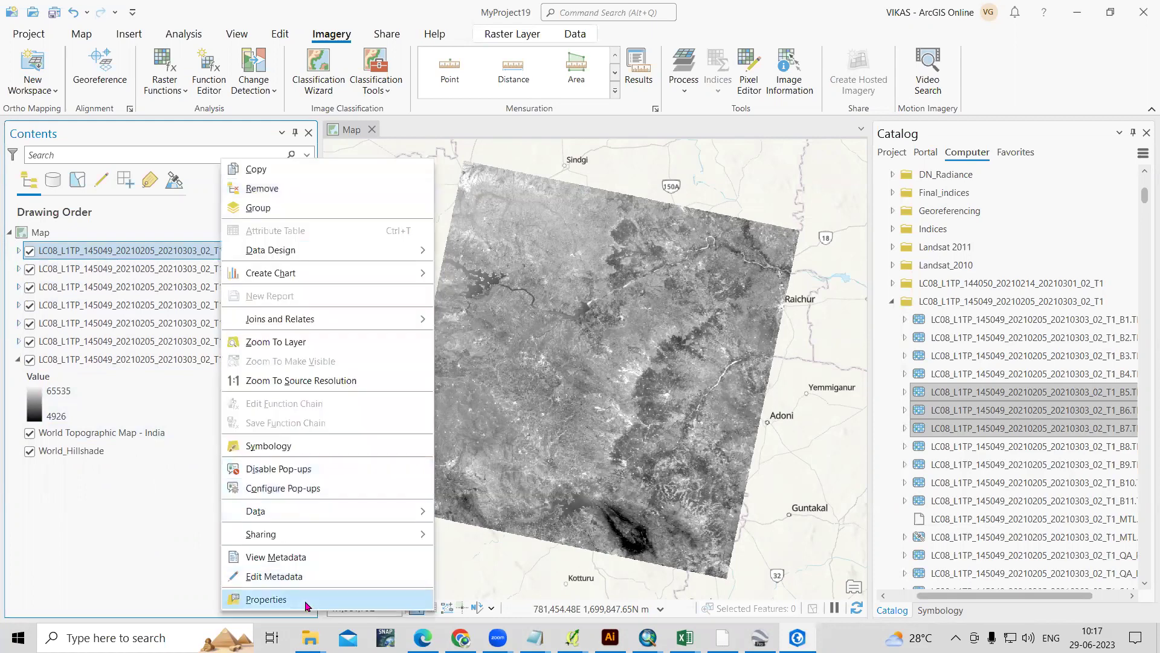
left_click(266, 599)
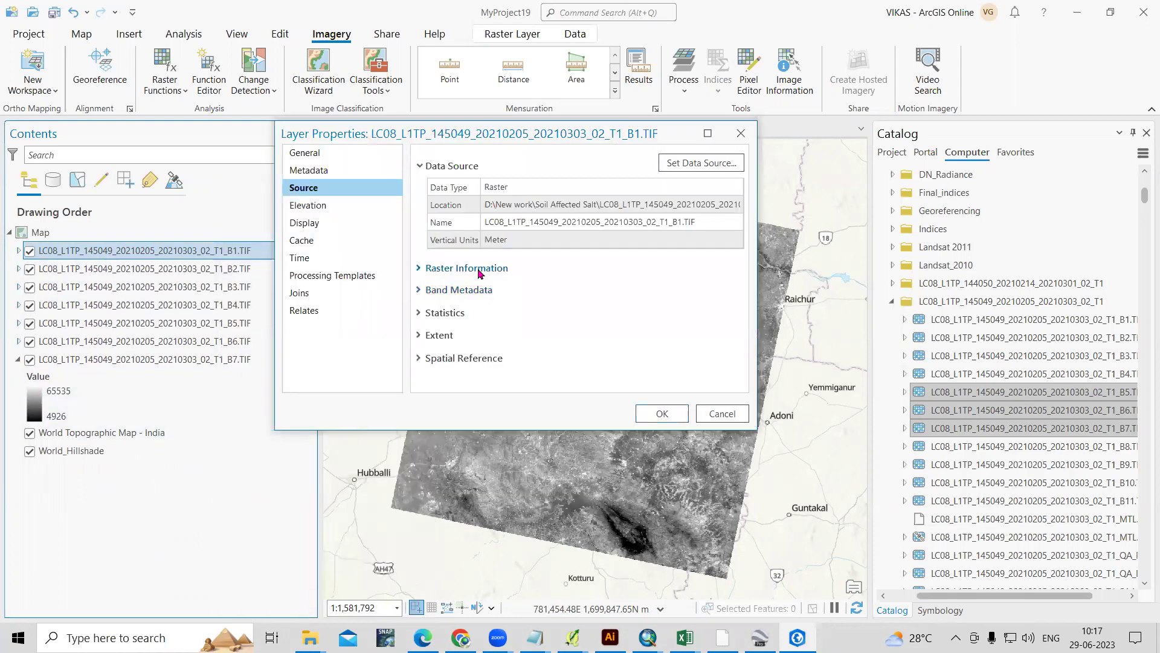
left_click(477, 269)
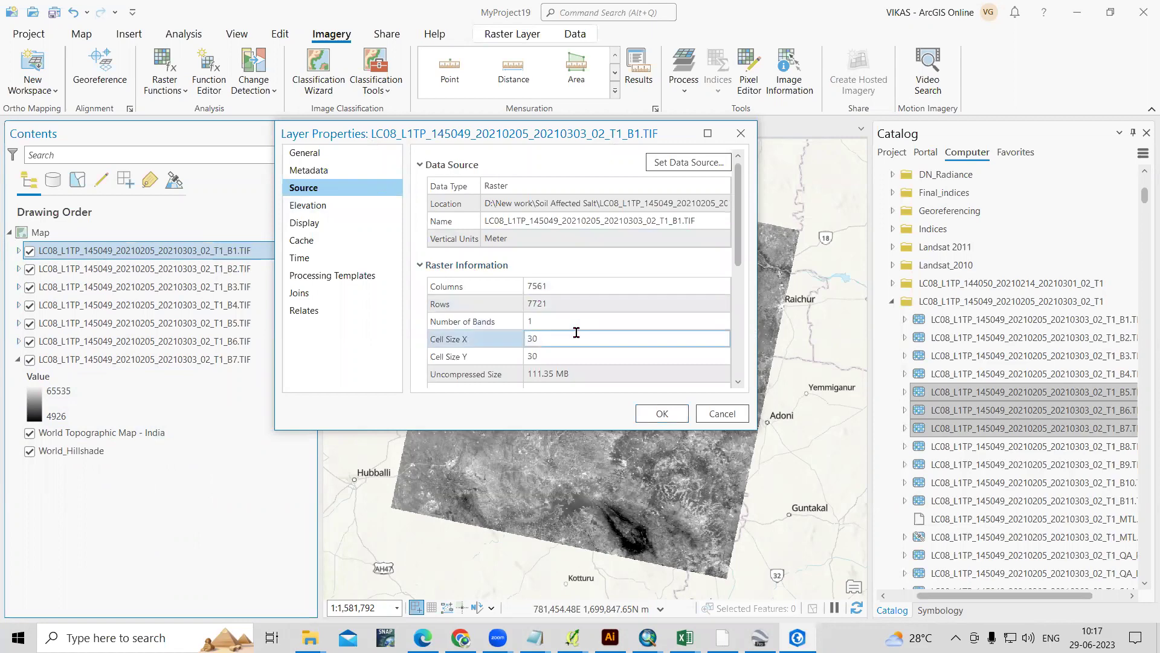
left_click(532, 339)
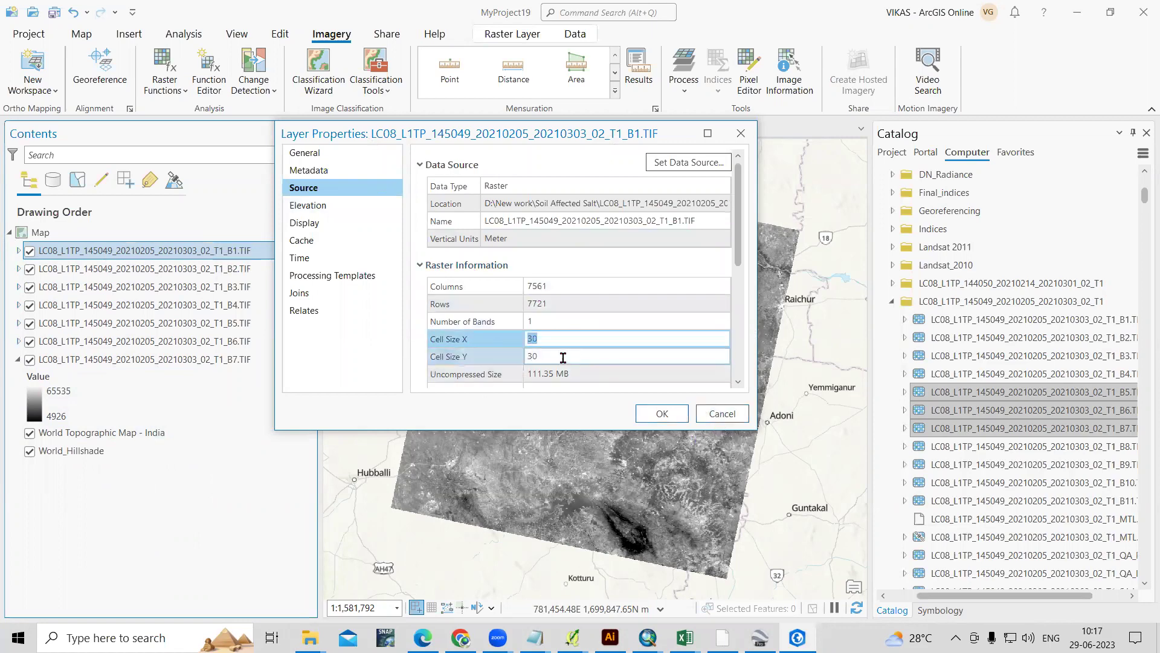
Step: Close the B1 layer's properties and add band B8 of the scene to the map
left_click(723, 413)
left_click(1057, 452)
left_click_drag(1056, 448, 469, 466)
Step: Open the B8 layer's source properties and check the cell size in its raster information
right_click(155, 250)
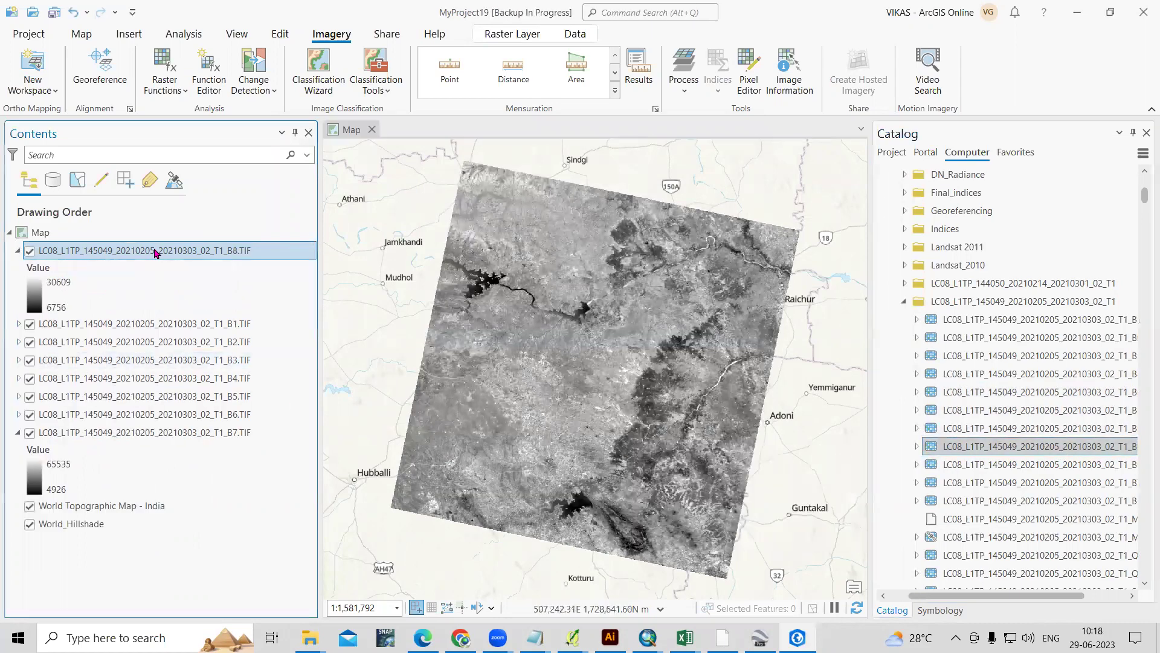
left_click(220, 602)
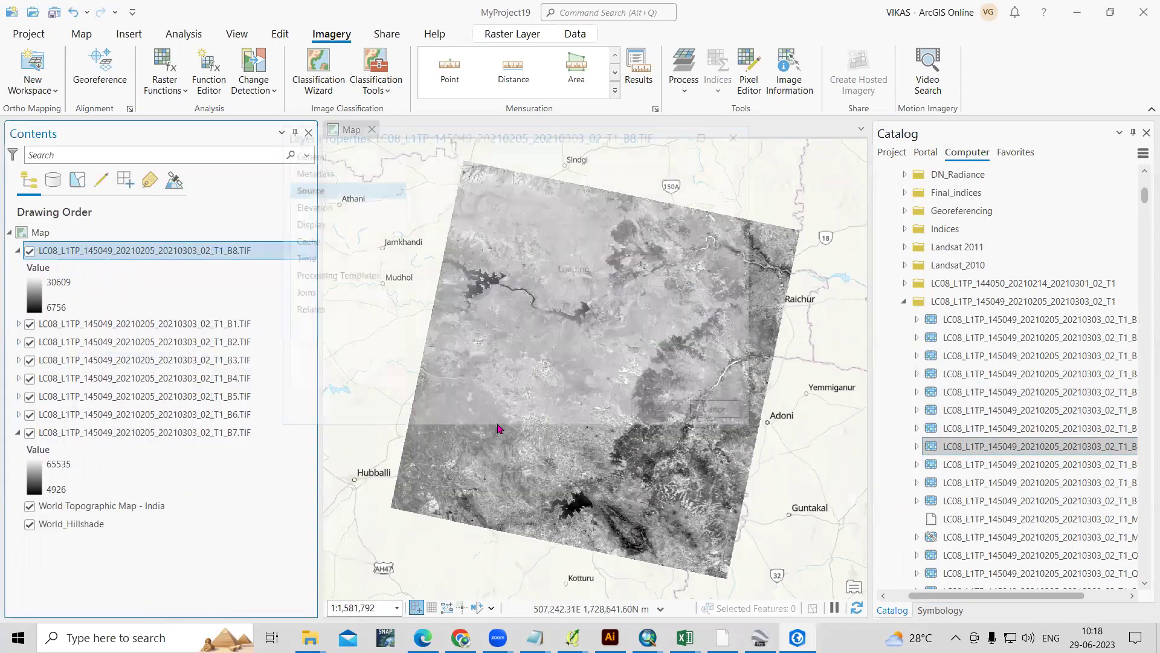
left_click(471, 272)
left_click(557, 338)
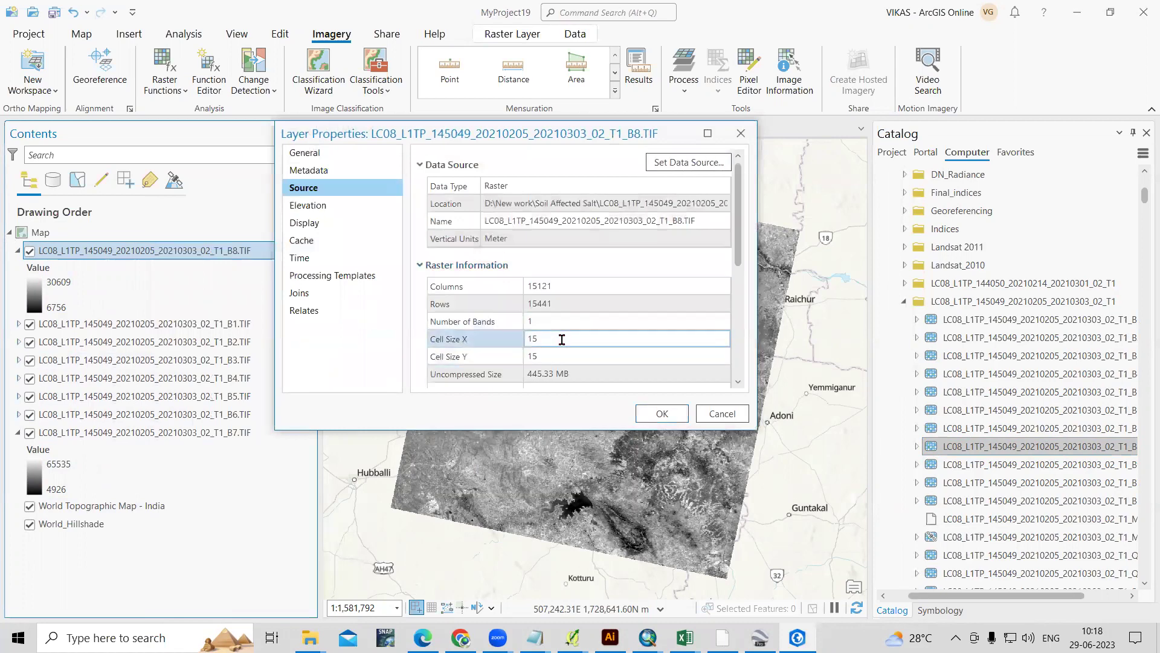
left_click(731, 415)
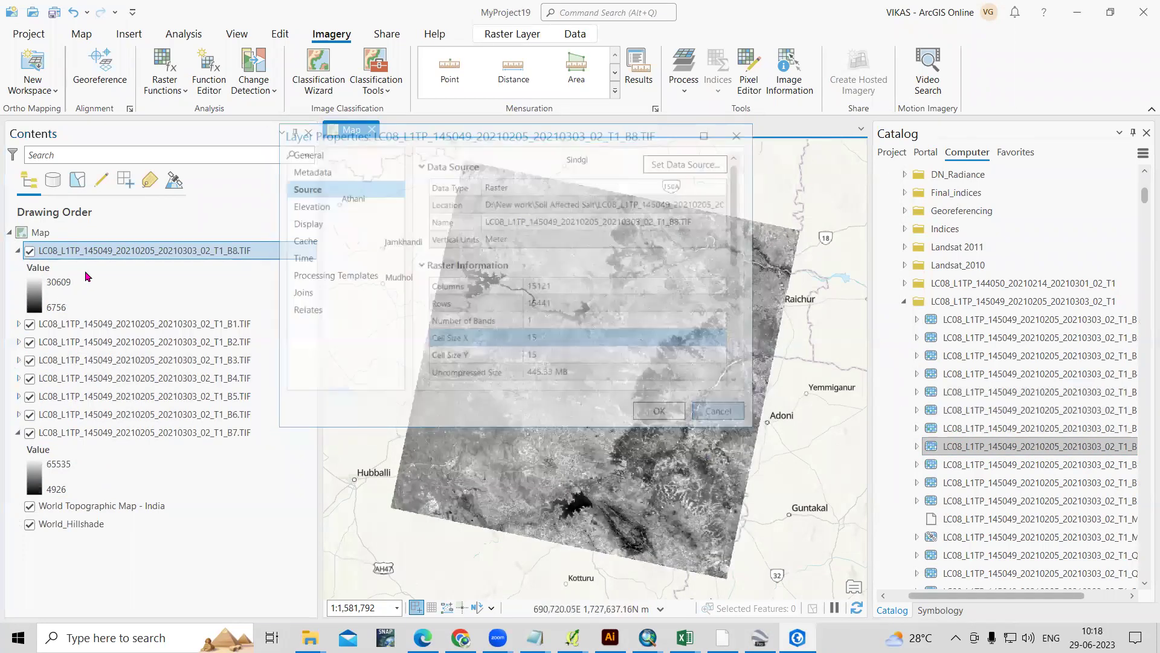
Step: Remove the B8 layer from the map
right_click(103, 250)
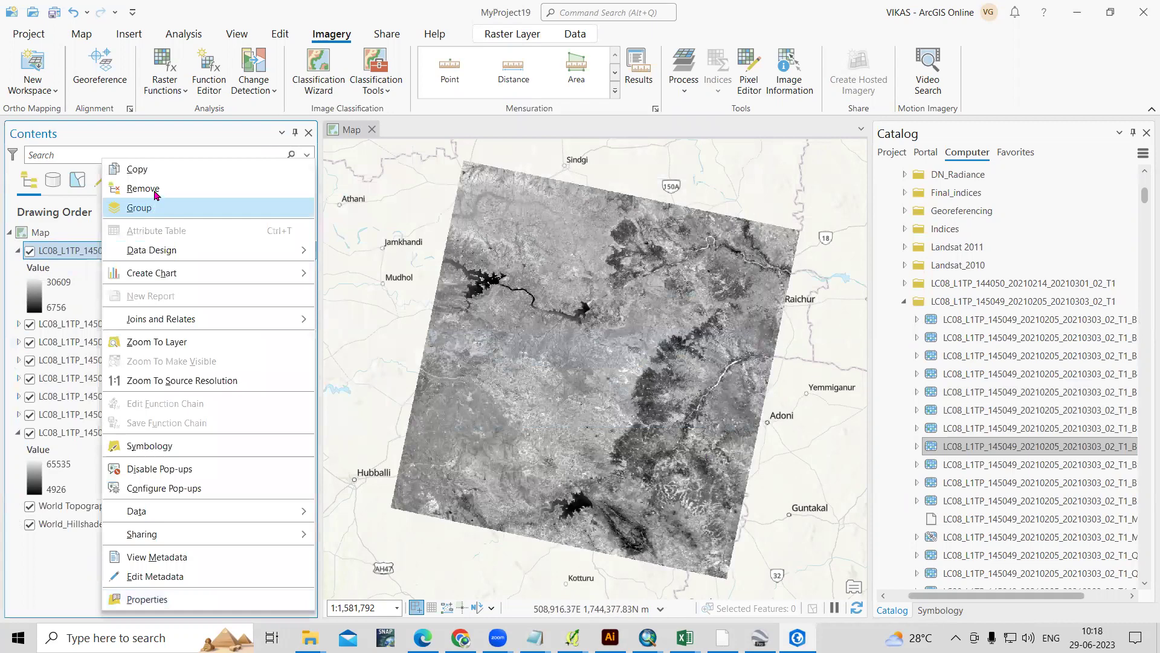
left_click(156, 192)
left_click(125, 250)
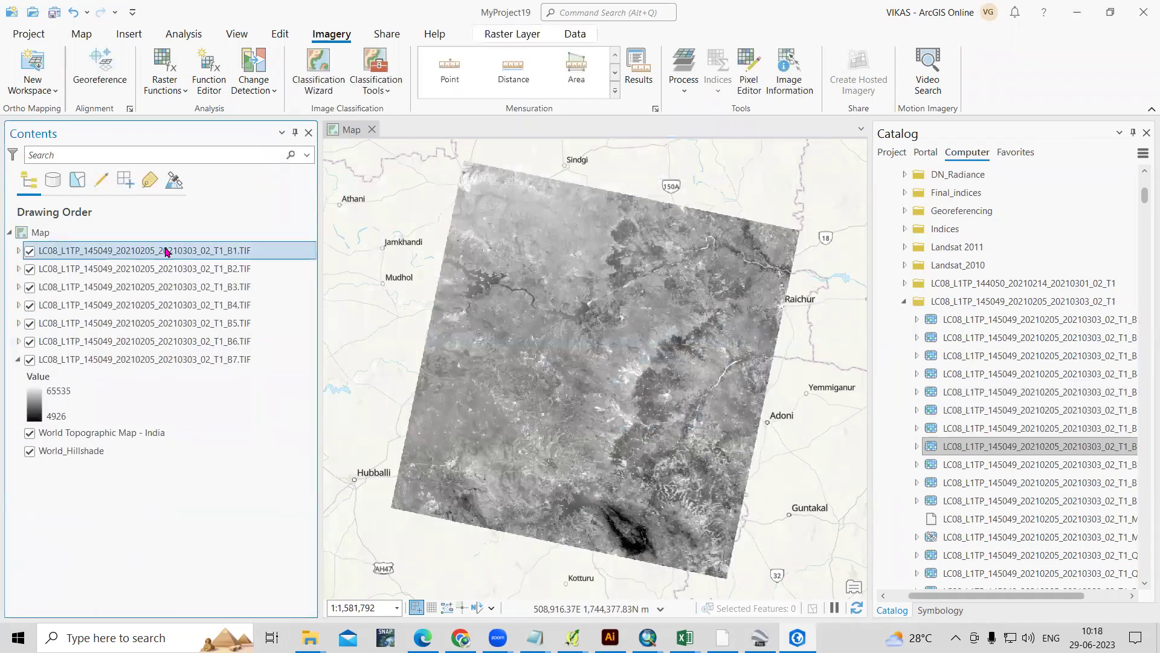
Step: Select the B1 to B7 layers together and create a Composite raster layer from them
left_click(222, 364)
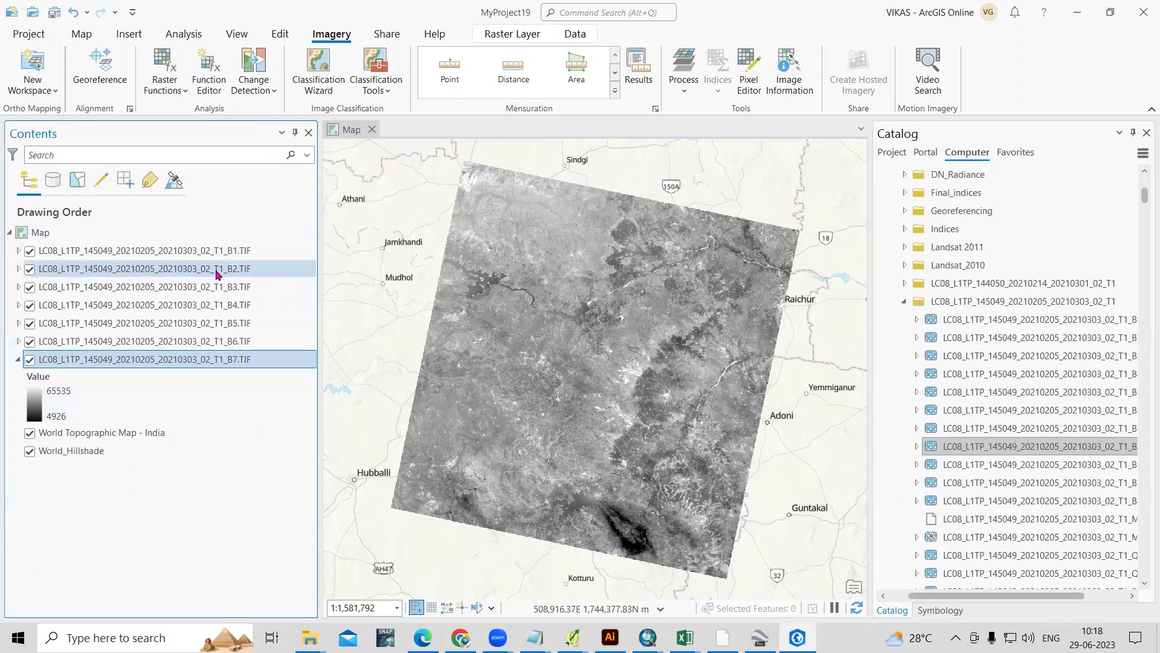
left_click(227, 250)
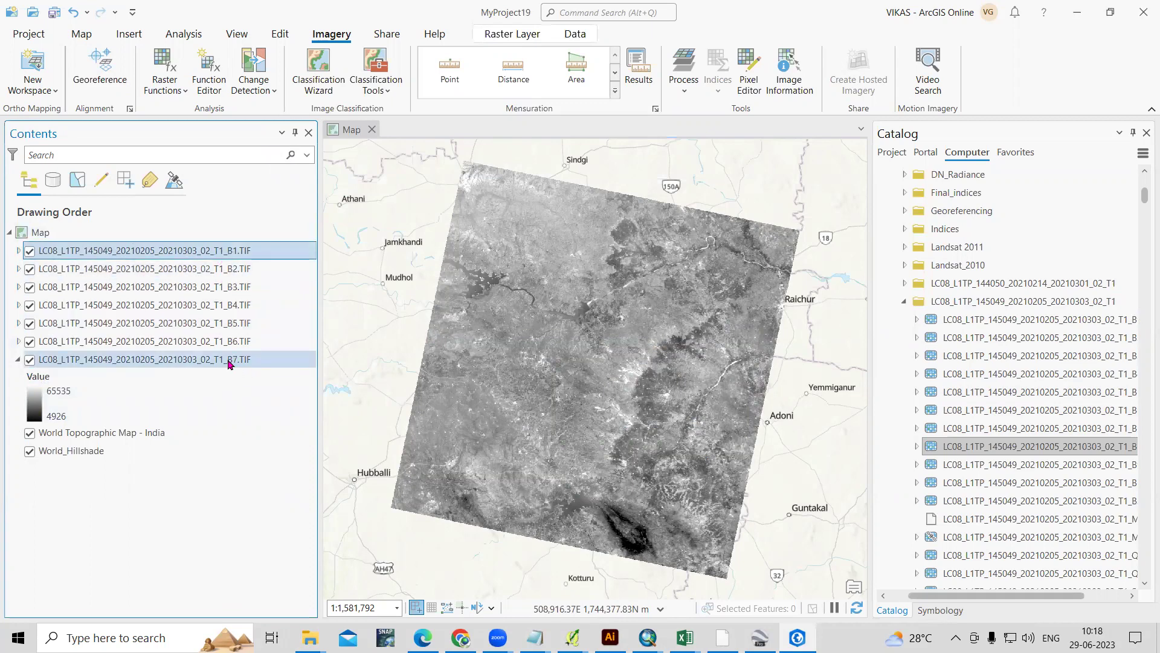
left_click(229, 363, "shift")
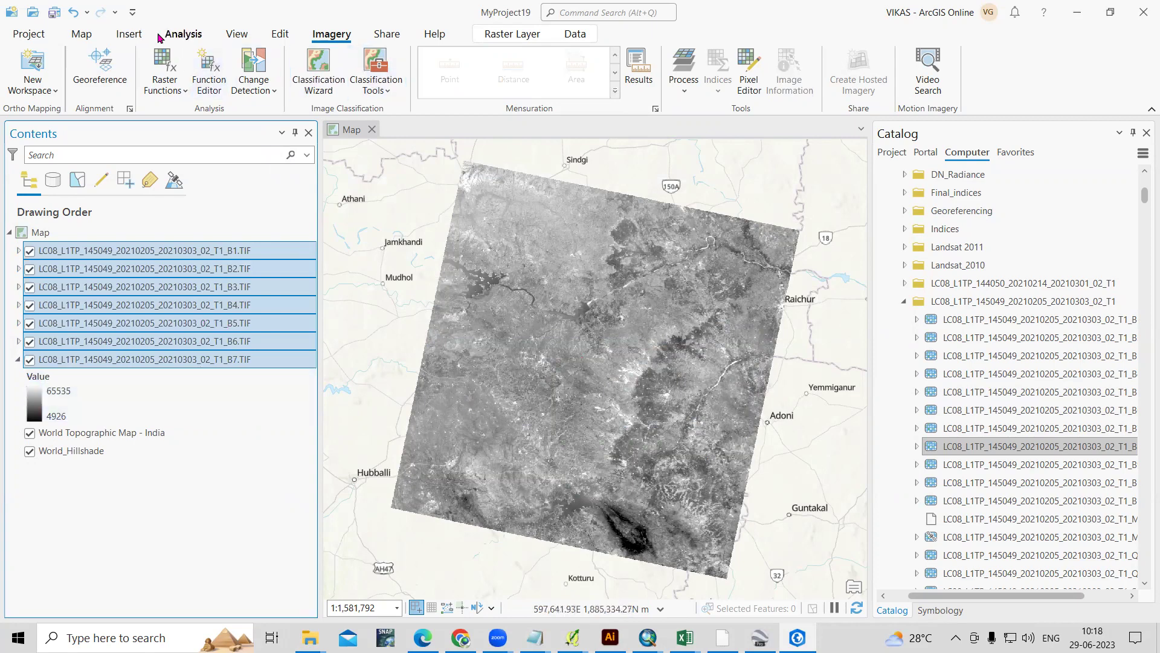
left_click(130, 35)
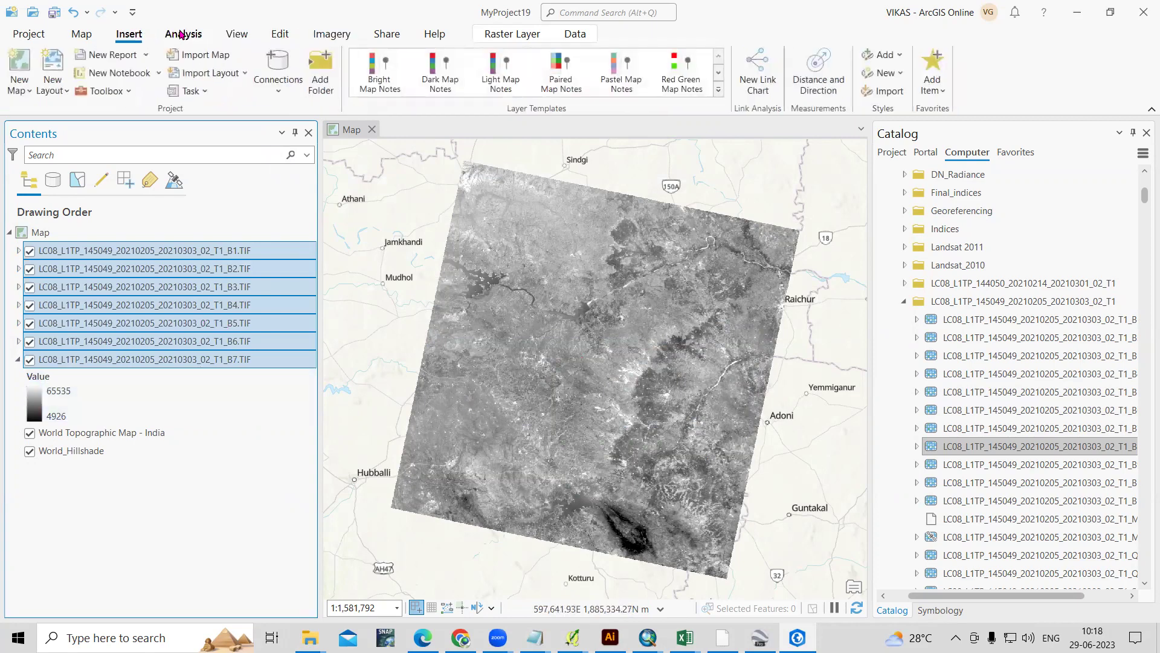
left_click(241, 34)
left_click(316, 36)
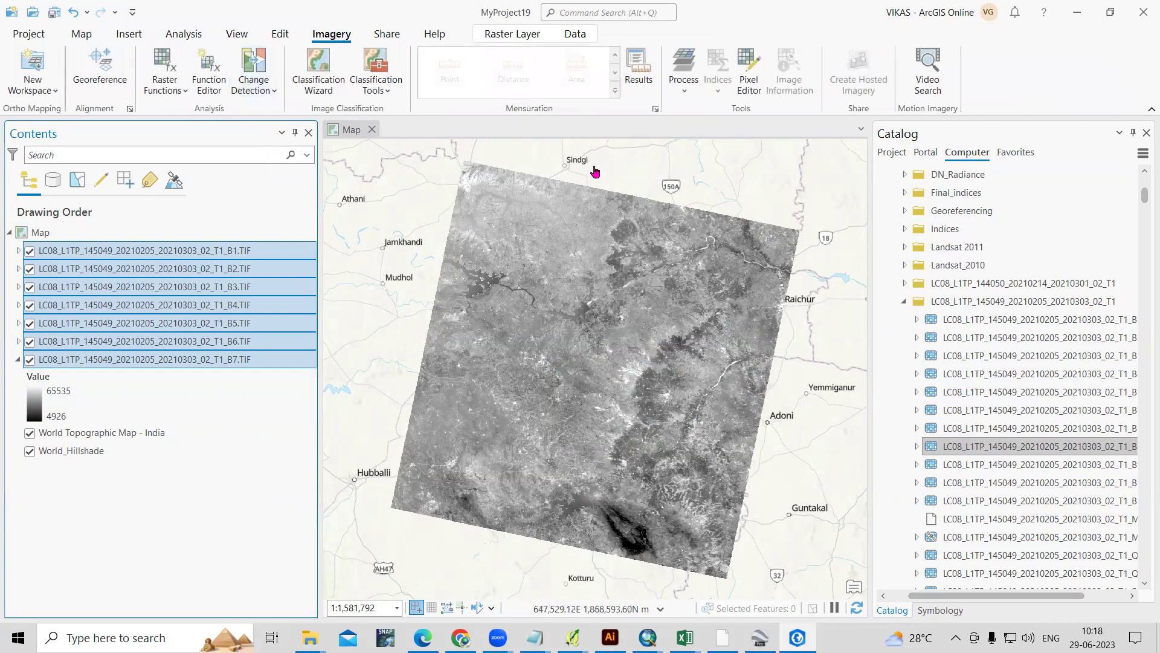
left_click(683, 73)
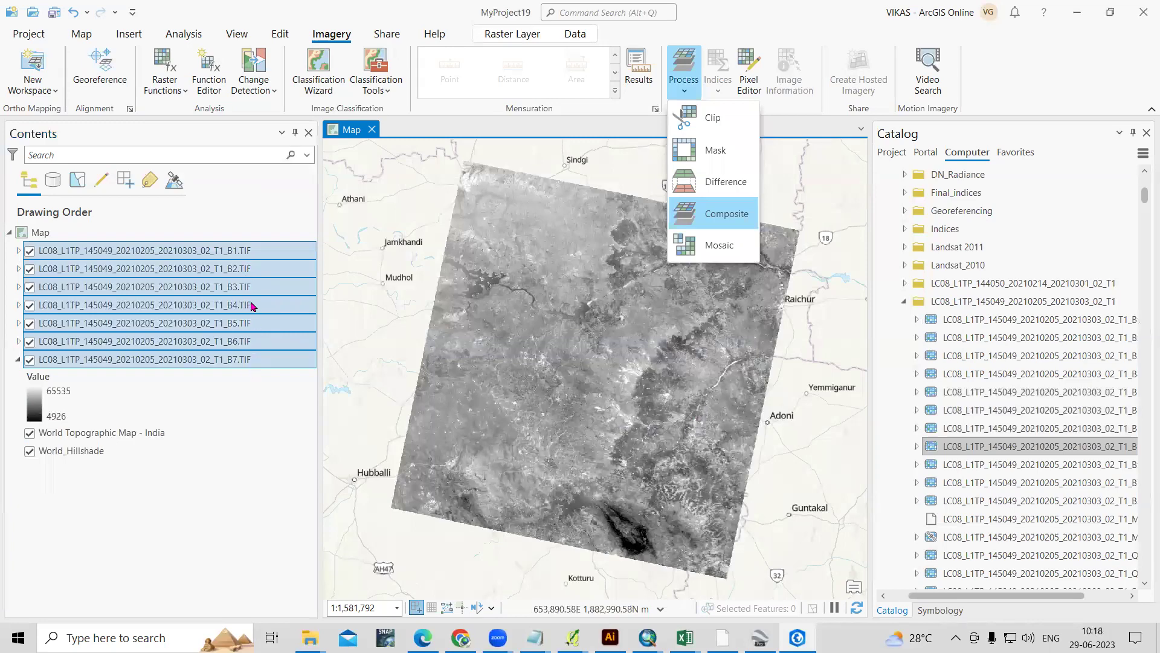
left_click(718, 223)
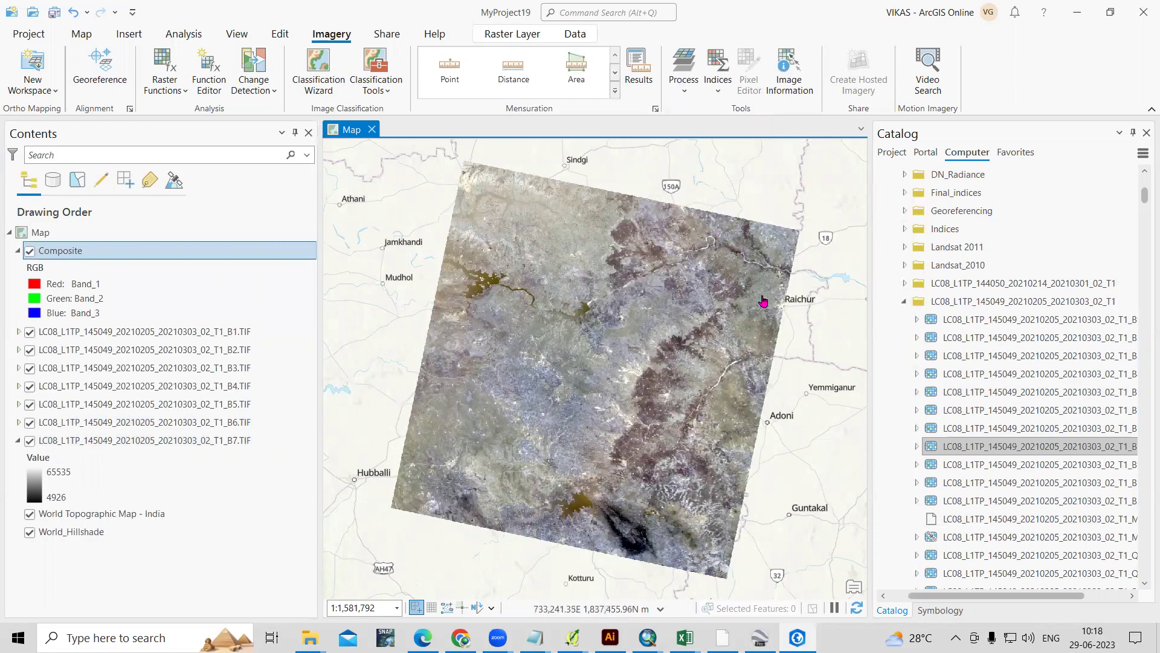
Step: Set the Composite layer's RGB symbology to Band_4 for red, Band_3 for green and Band_2 for blue
right_click(72, 251)
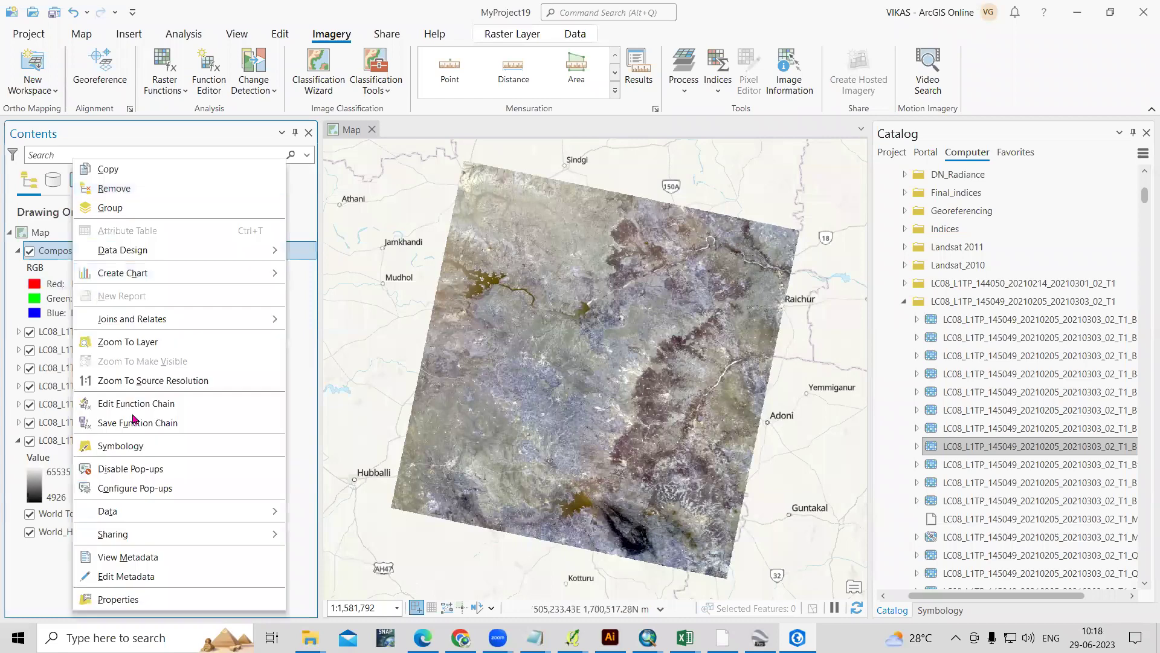
left_click(146, 447)
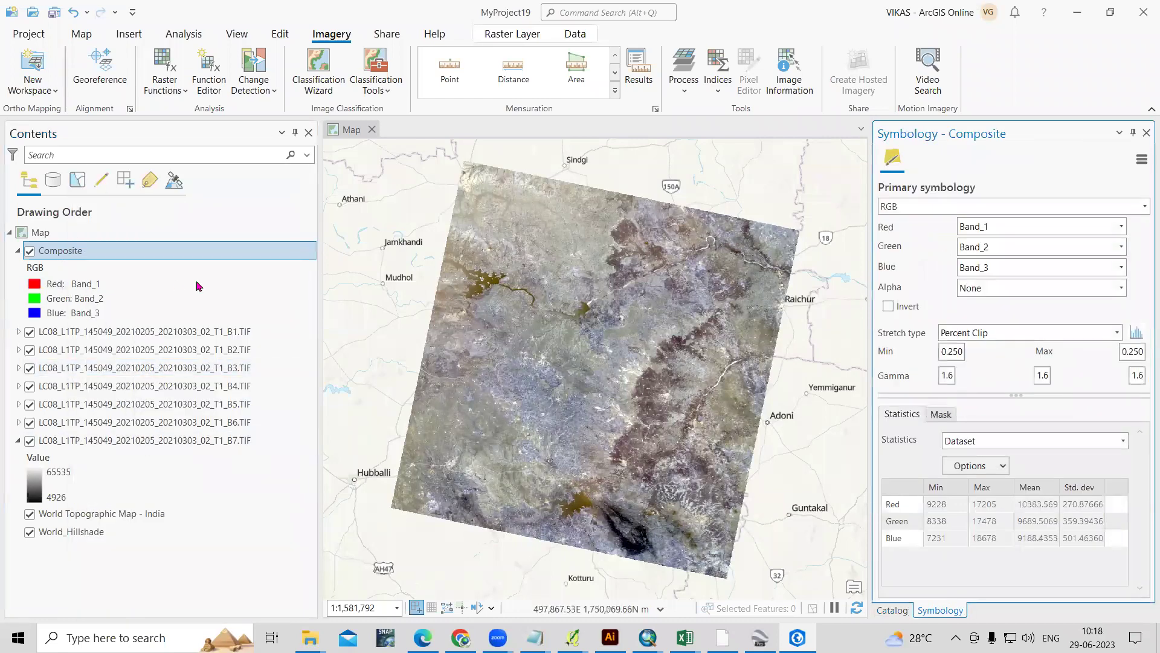
left_click(1122, 227)
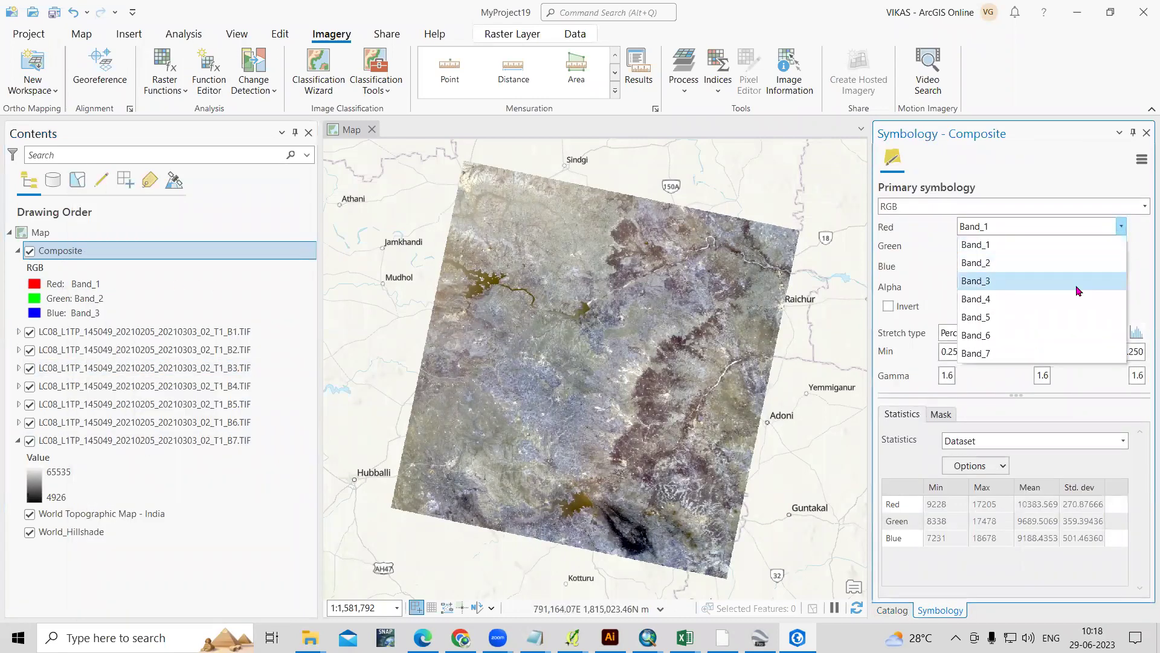
left_click(1054, 318)
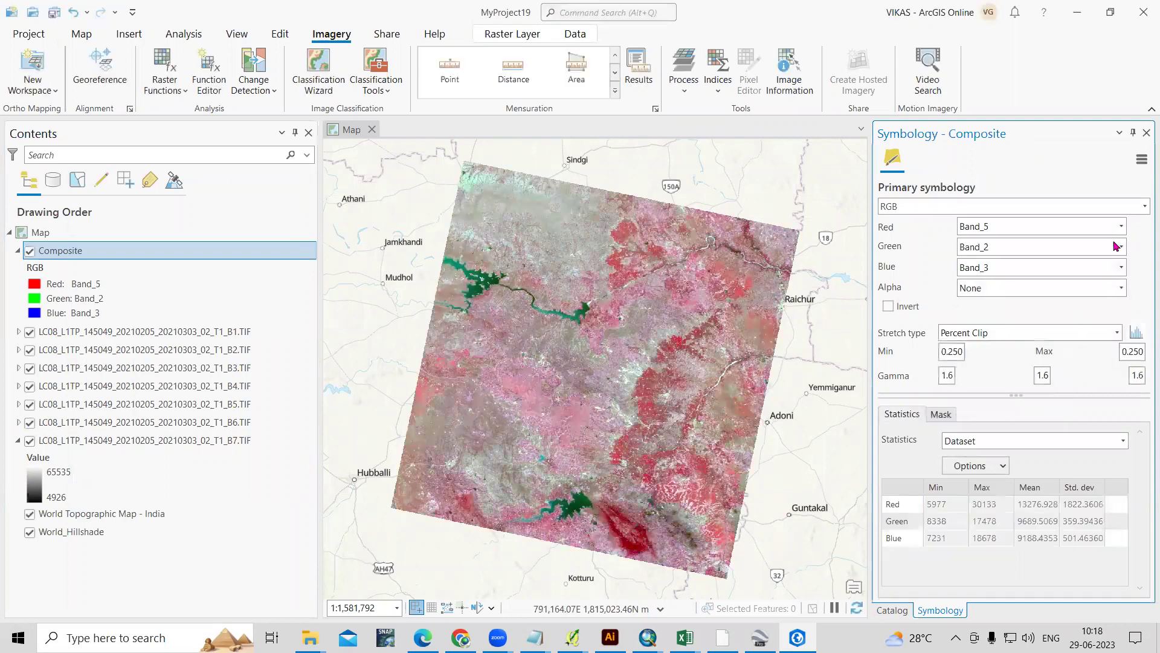
left_click(1121, 228)
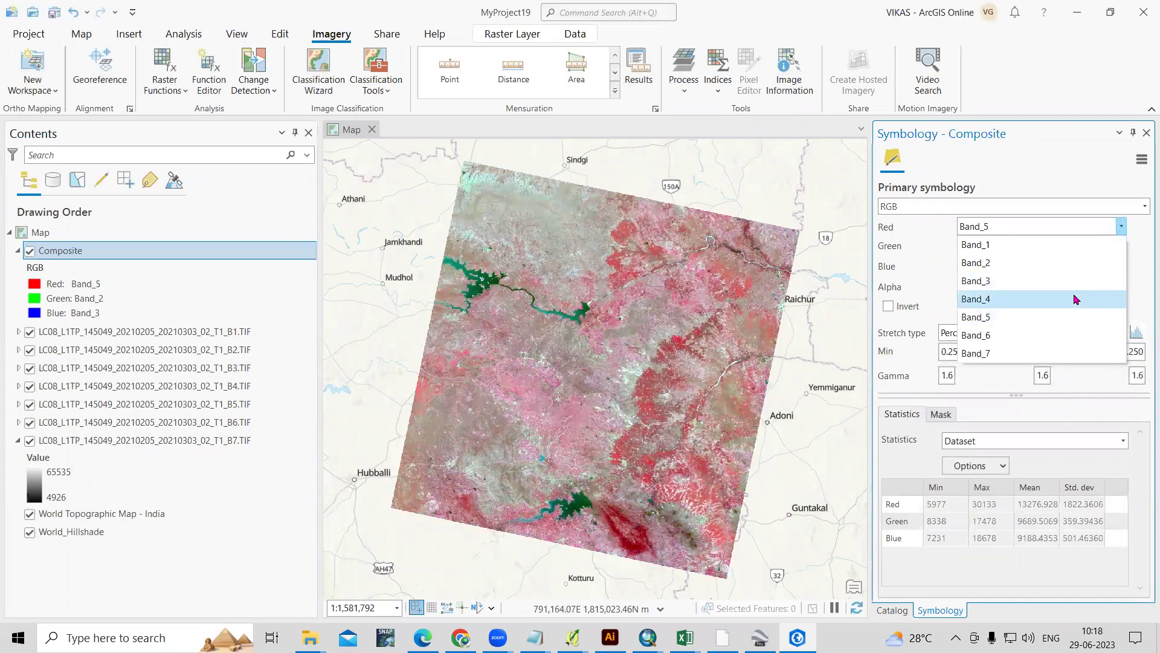
left_click(1016, 296)
left_click(1121, 248)
left_click(1075, 295)
left_click(1122, 268)
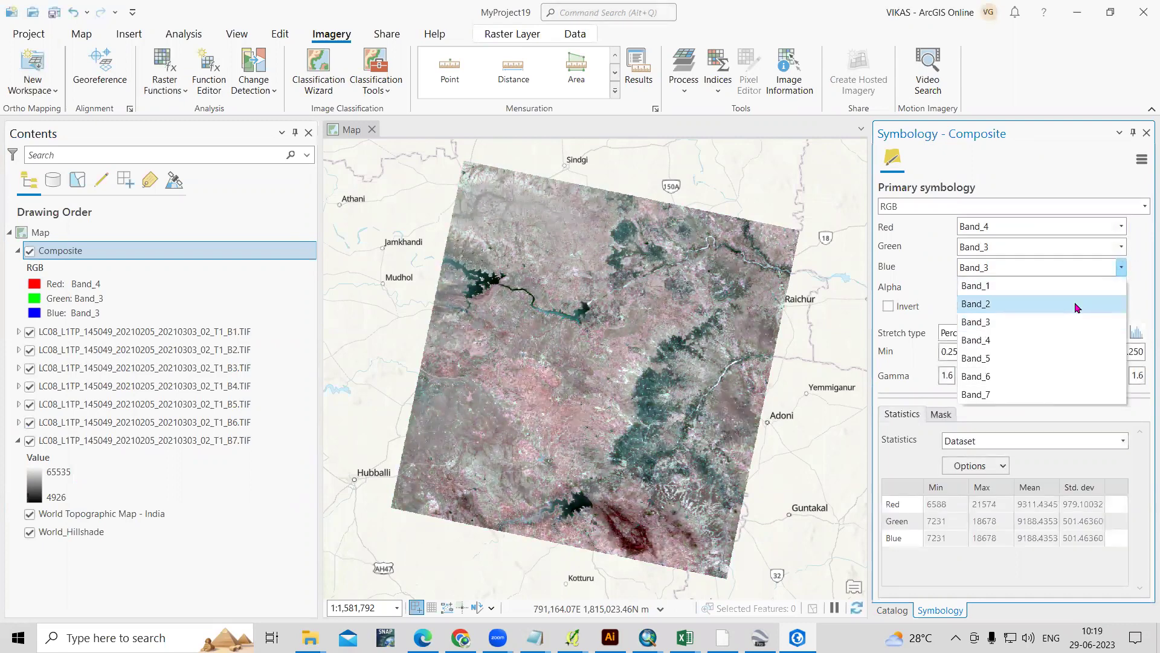
left_click(1015, 295)
Step: Switch to Chrome to read the Natural Color (4, 3, 2) section and check the Landsat 8 band designations table
scroll(701, 411, "up", 5)
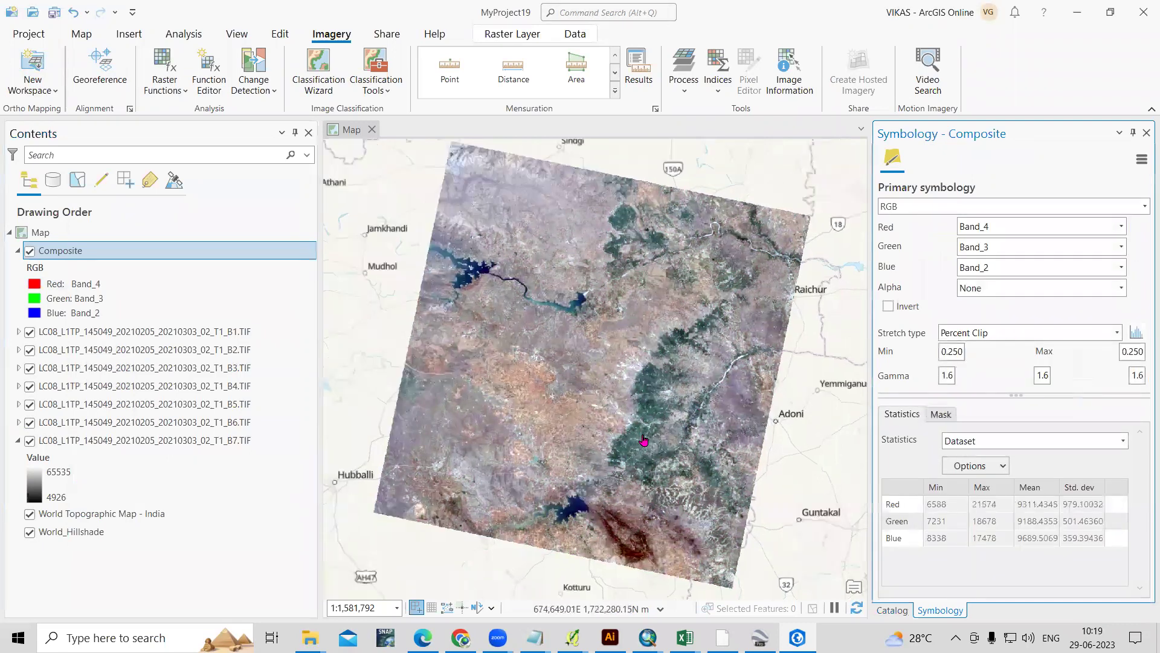
scroll(664, 367, "down", 2)
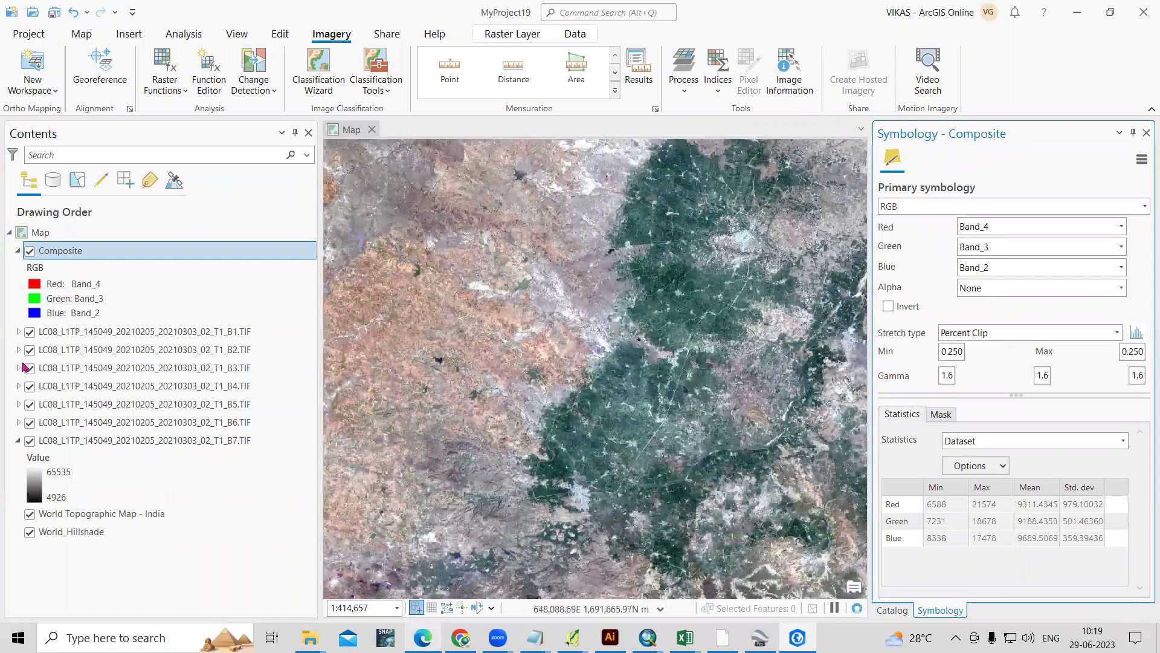
mouse_move(461, 638)
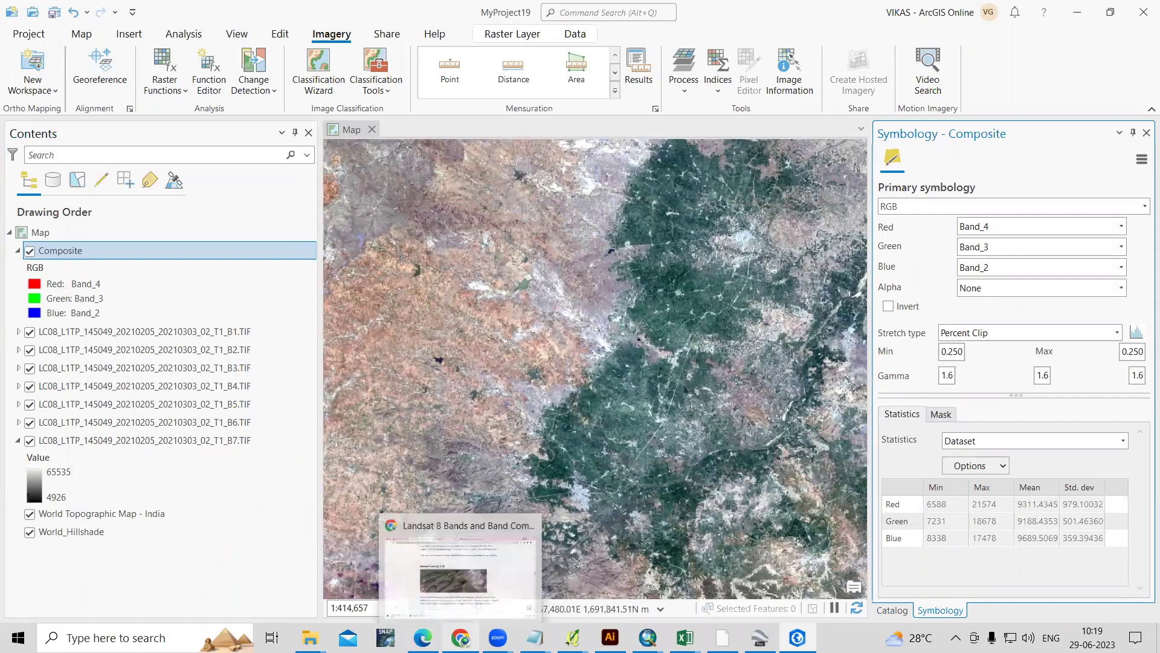
left_click(452, 586)
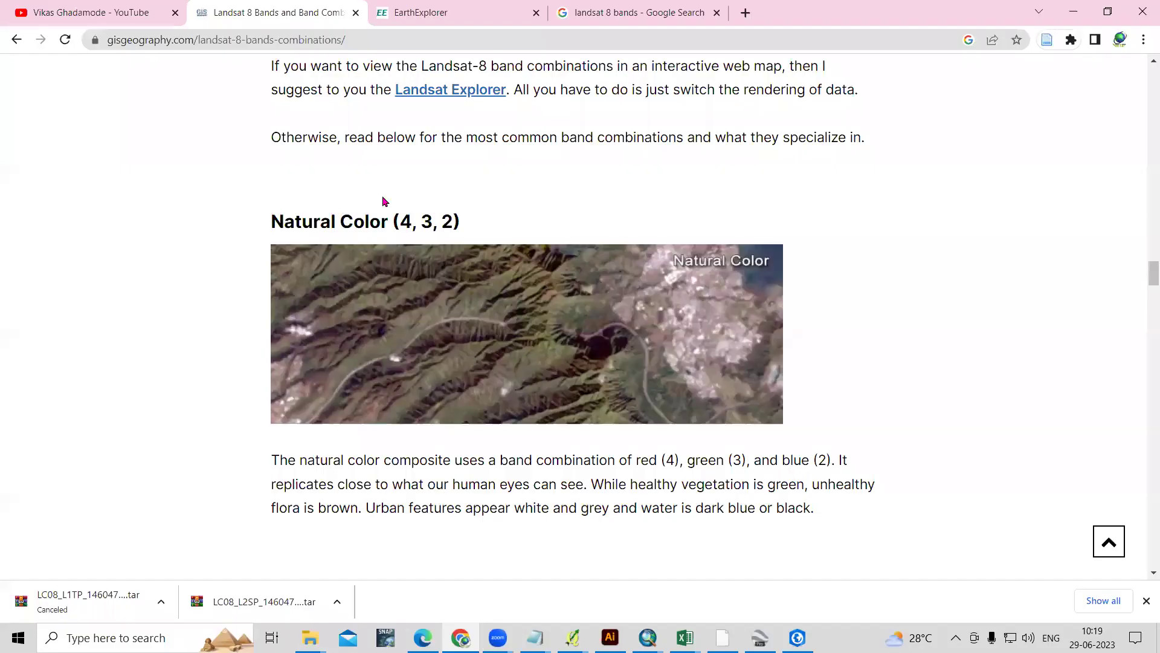
left_click_drag(455, 200, 270, 219)
scroll(367, 390, "down", 1)
left_click_drag(342, 388, 813, 387)
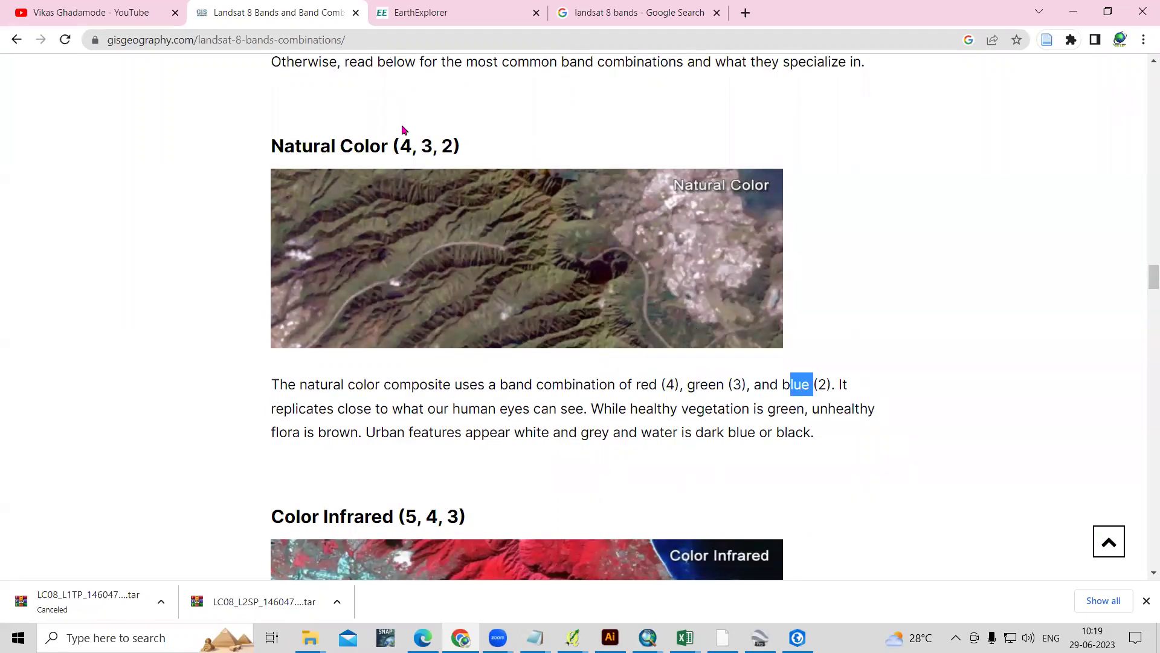
left_click(603, 25)
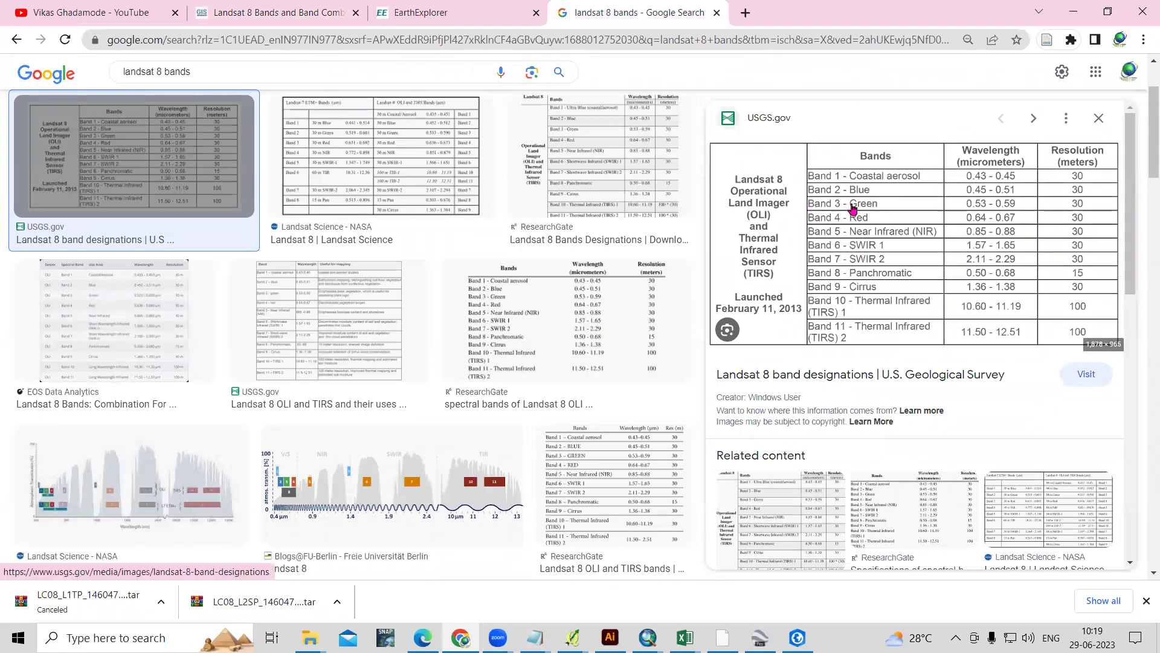
Step: Return to ArcGIS Pro and examine the dark green vegetated areas of the natural color composite at close range
left_click(1067, 17)
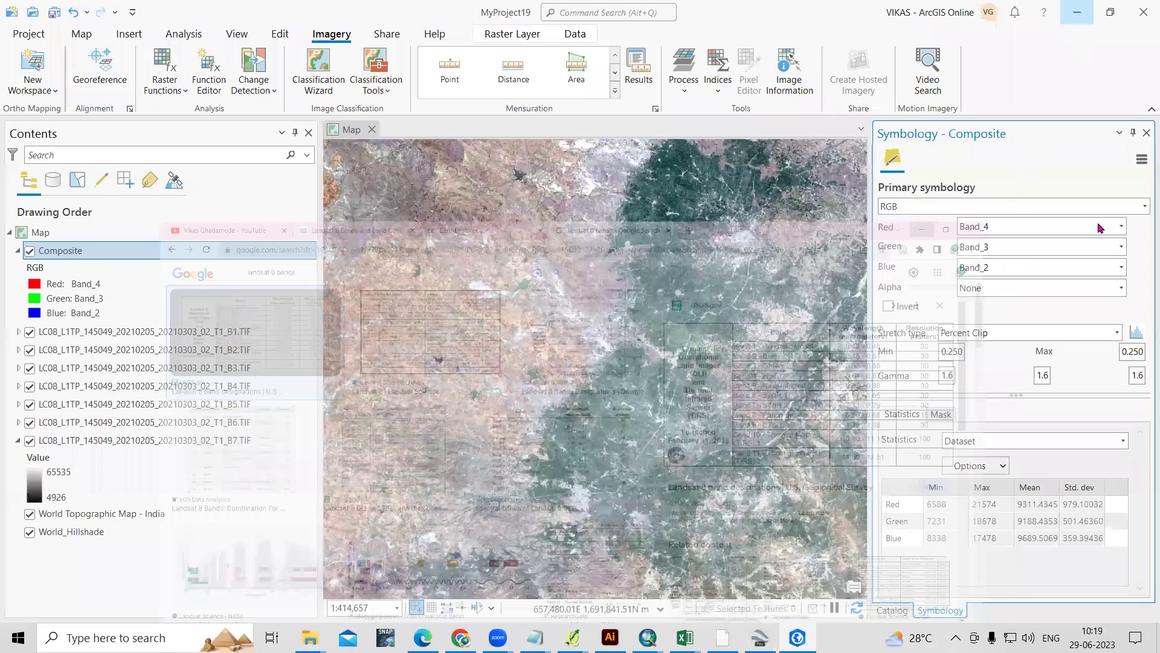
left_click(1121, 228)
left_click(886, 233)
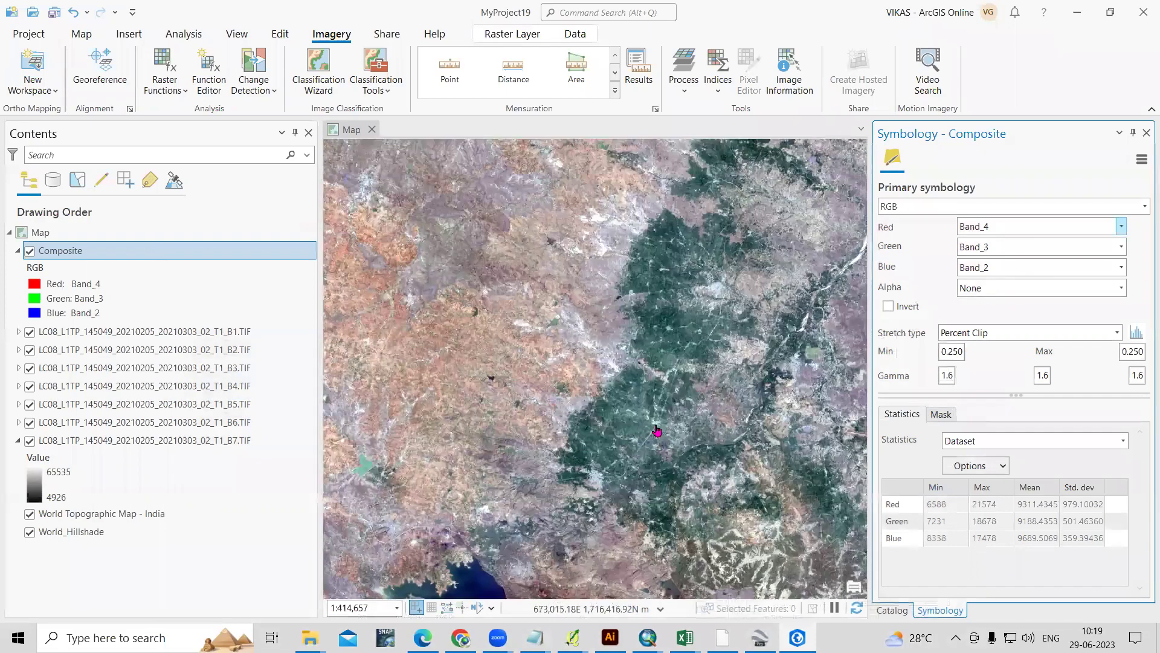
scroll(659, 432, "down", 3)
scroll(678, 433, "up", 3)
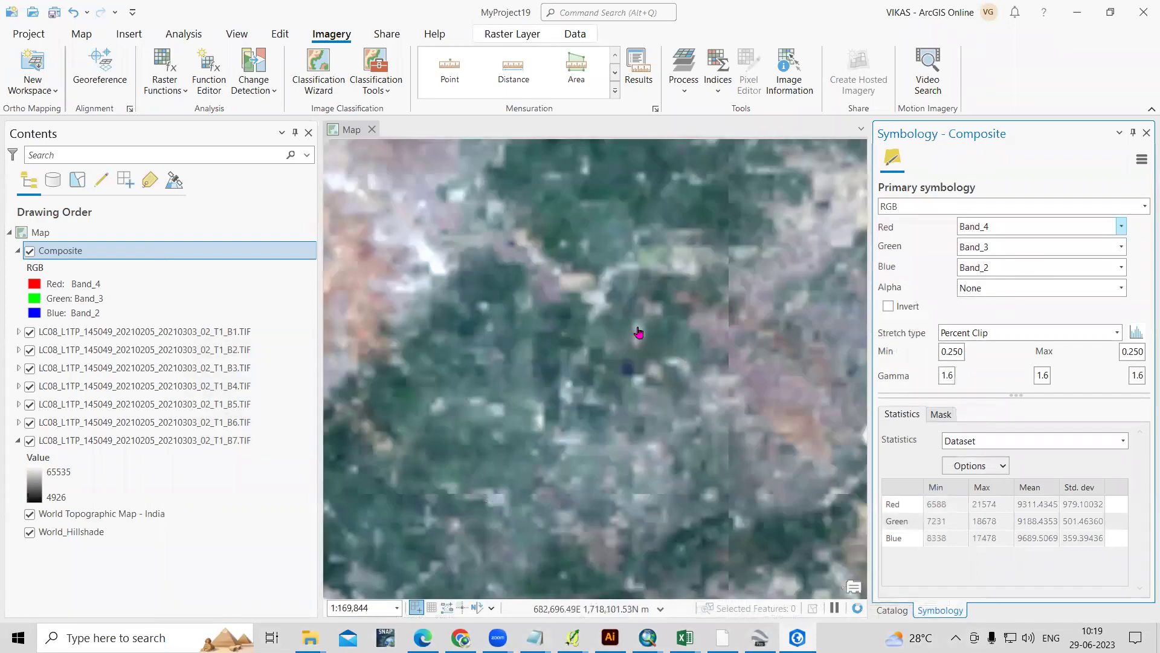
scroll(640, 332, "up", 2)
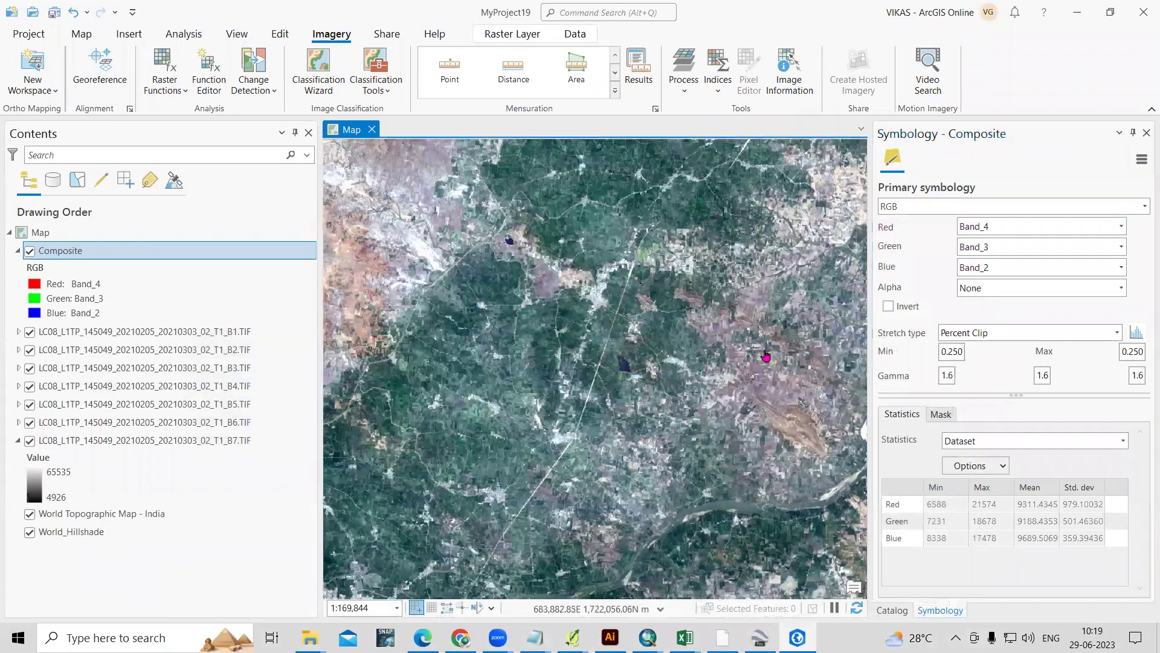
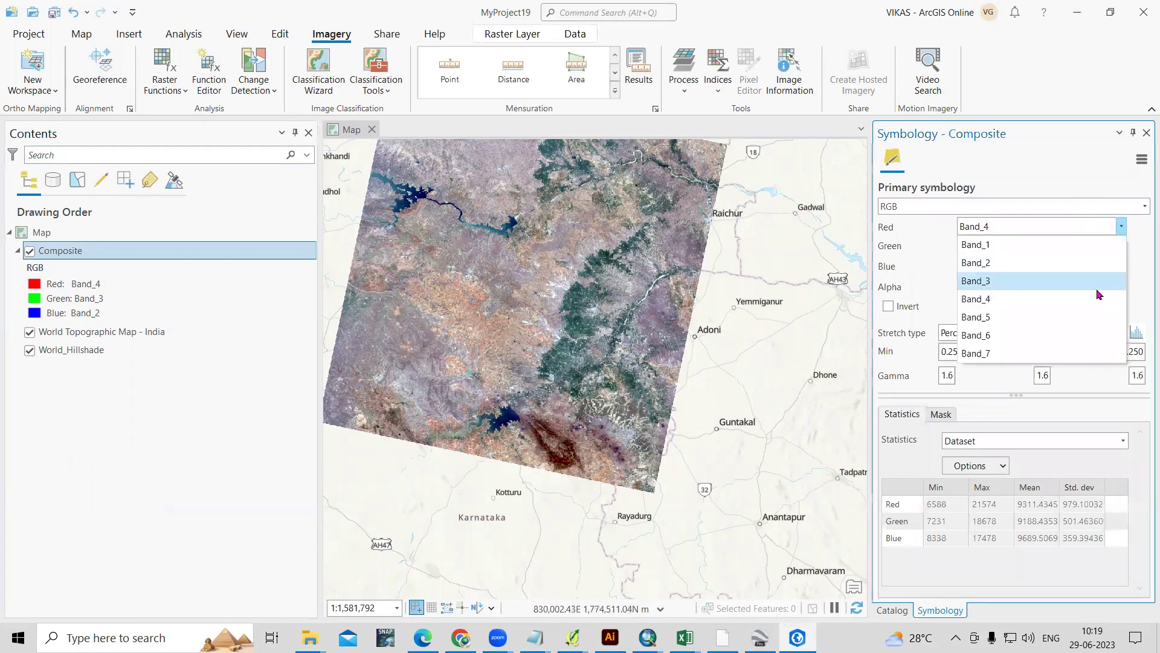
Step: Set the Composite layer's RGB symbology to Band_5 for red, Band_4 for green and Band_3 for blue
left_click(1098, 313)
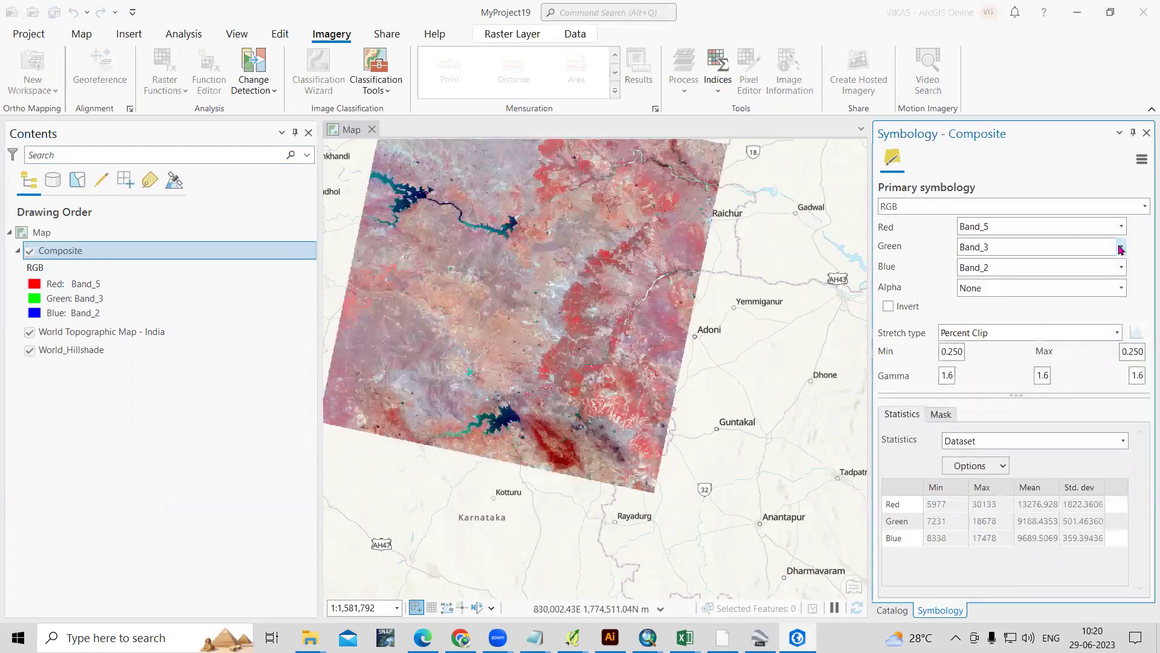
left_click(1119, 247)
left_click(1049, 319)
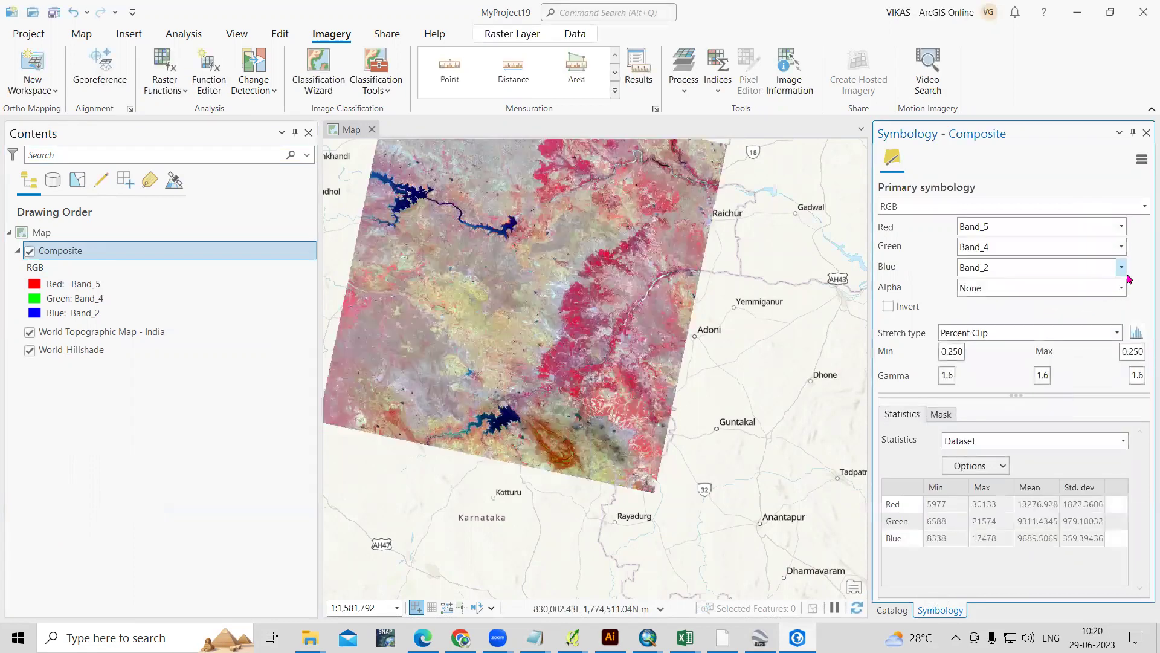
left_click(1121, 268)
left_click(1059, 321)
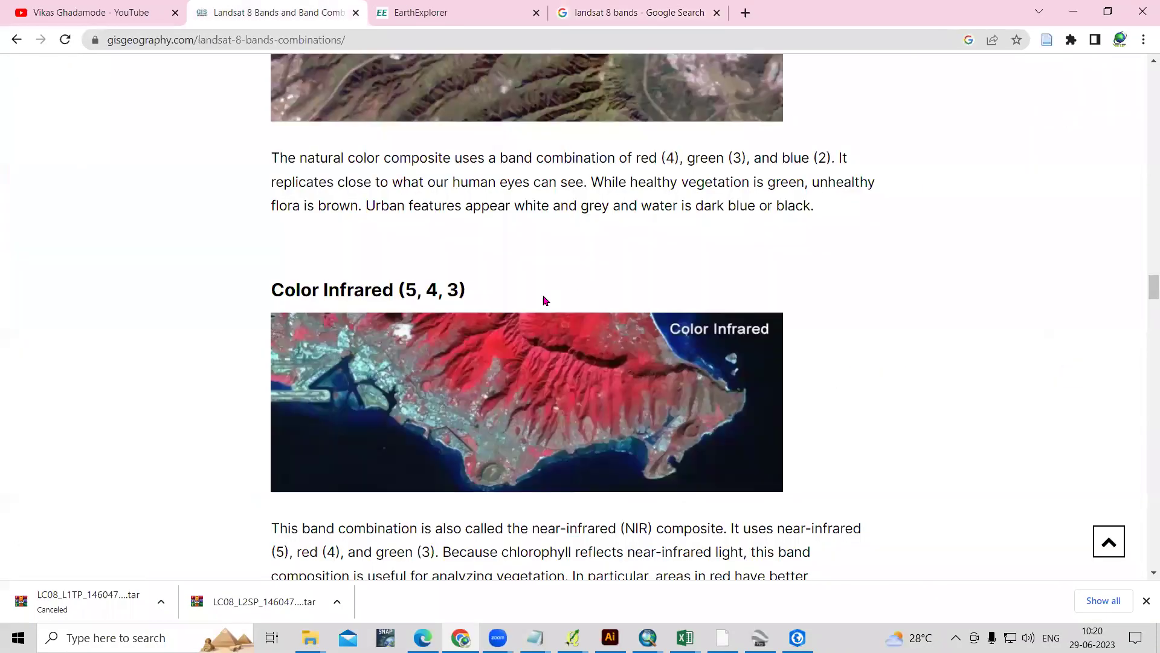
Step: Read the Color Infrared (5, 4, 3) section of the band combinations page in Chrome and return to ArcGIS Pro
scroll(551, 297, "down", 3)
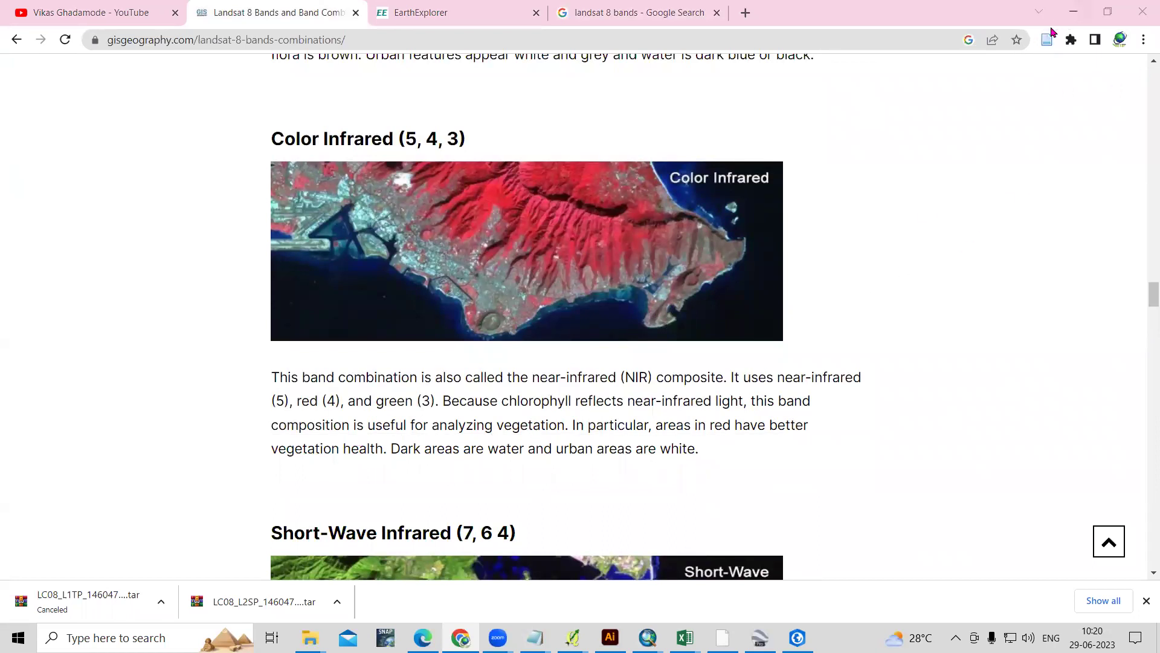
left_click(1074, 12)
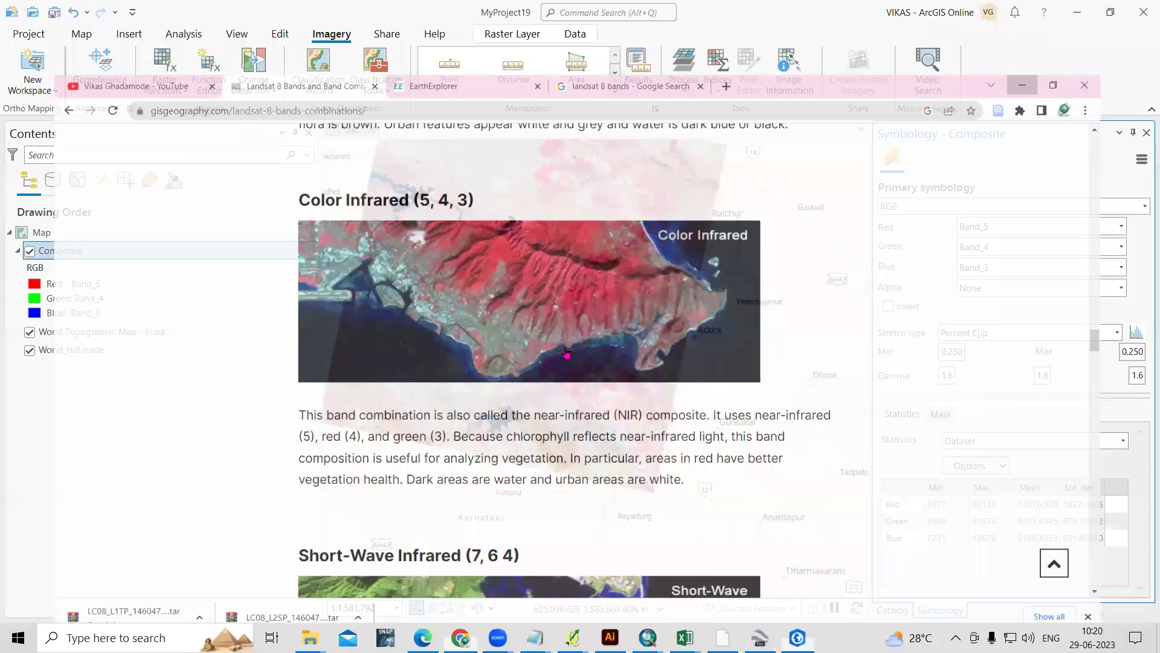
Step: Examine the red vegetated areas and the dark reservoirs of the color infrared composite at several scales
scroll(476, 406, "up", 5)
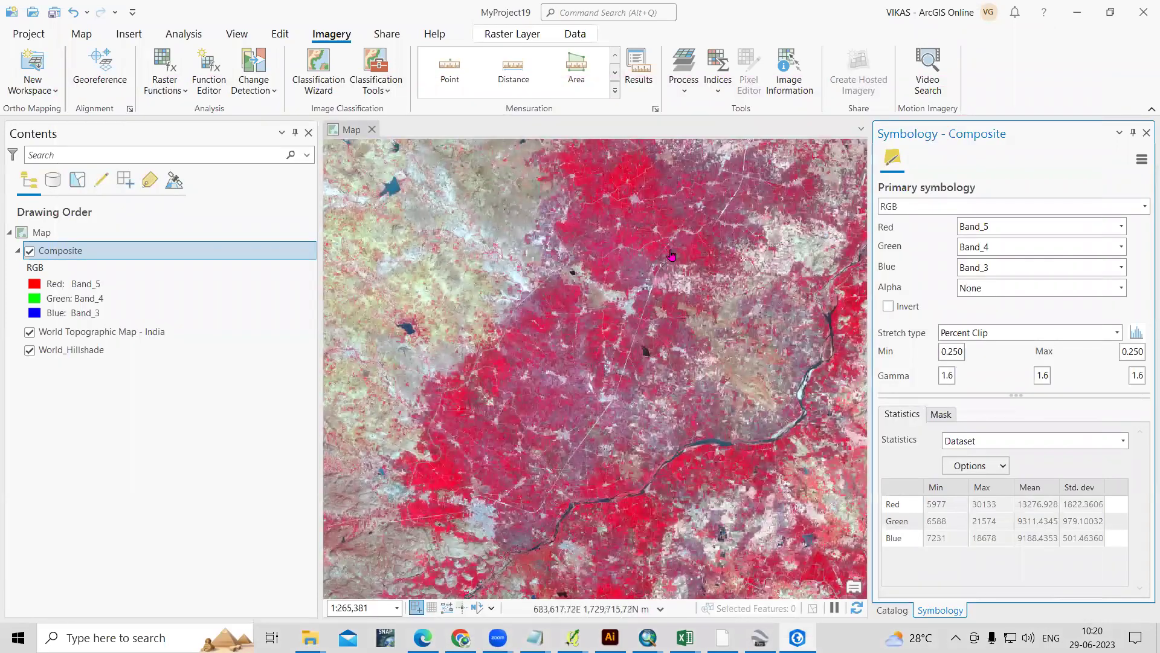
scroll(692, 403, "down", 2)
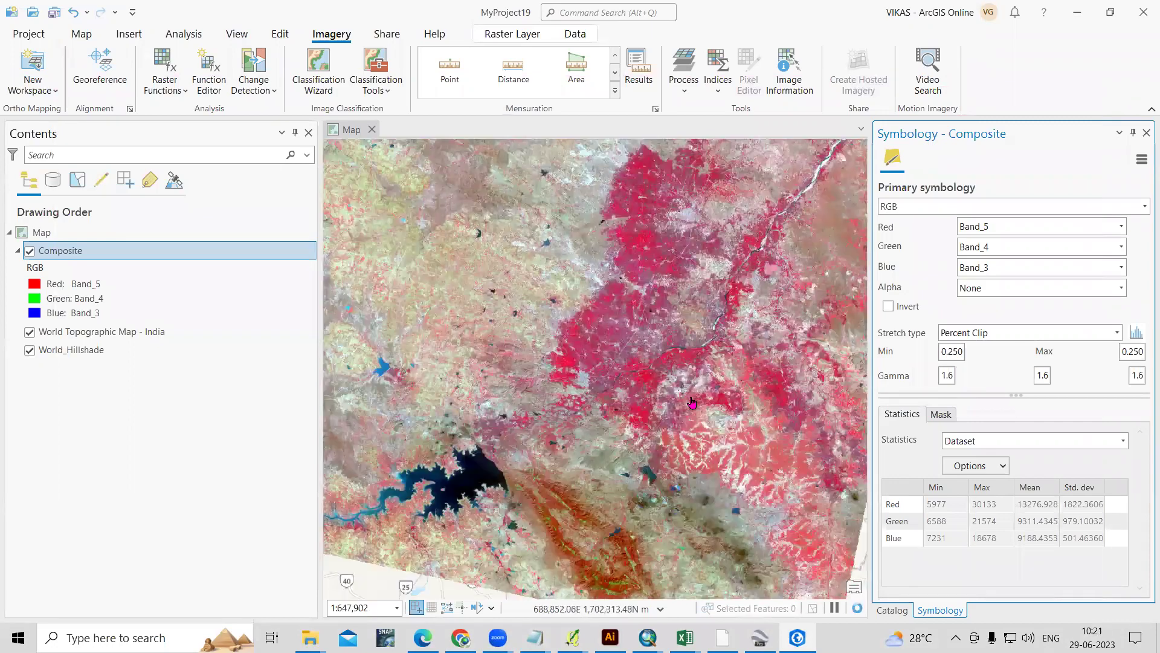
scroll(447, 495, "up", 4)
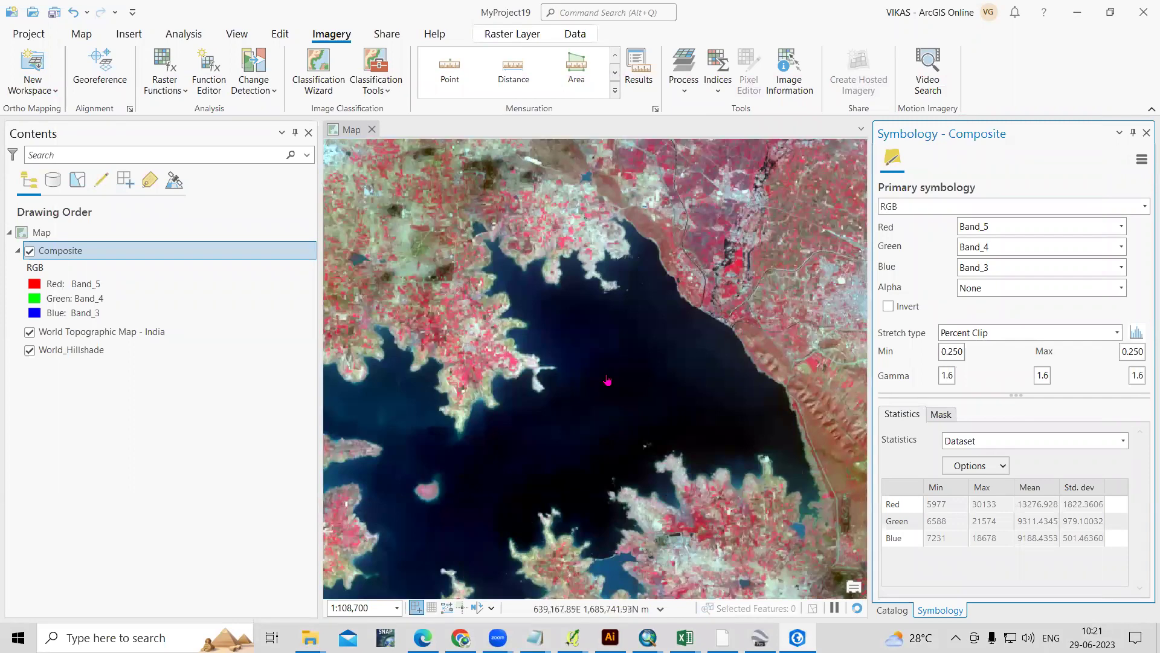
scroll(632, 396, "down", 5)
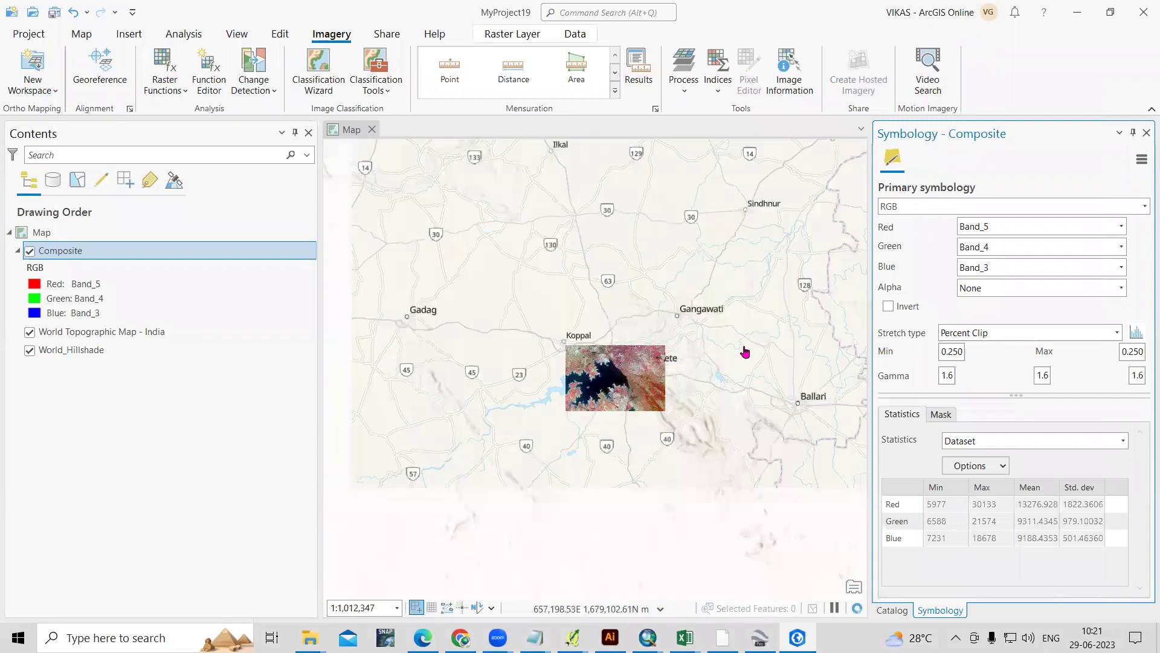
scroll(693, 160, "up", 4)
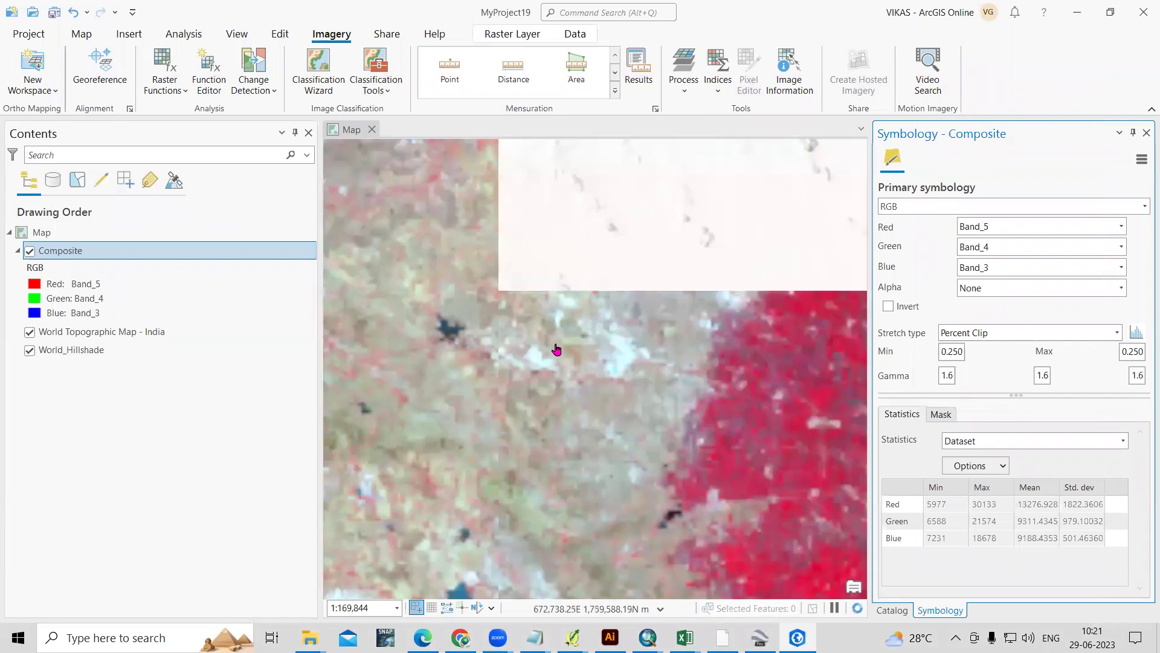
scroll(619, 411, "down", 3)
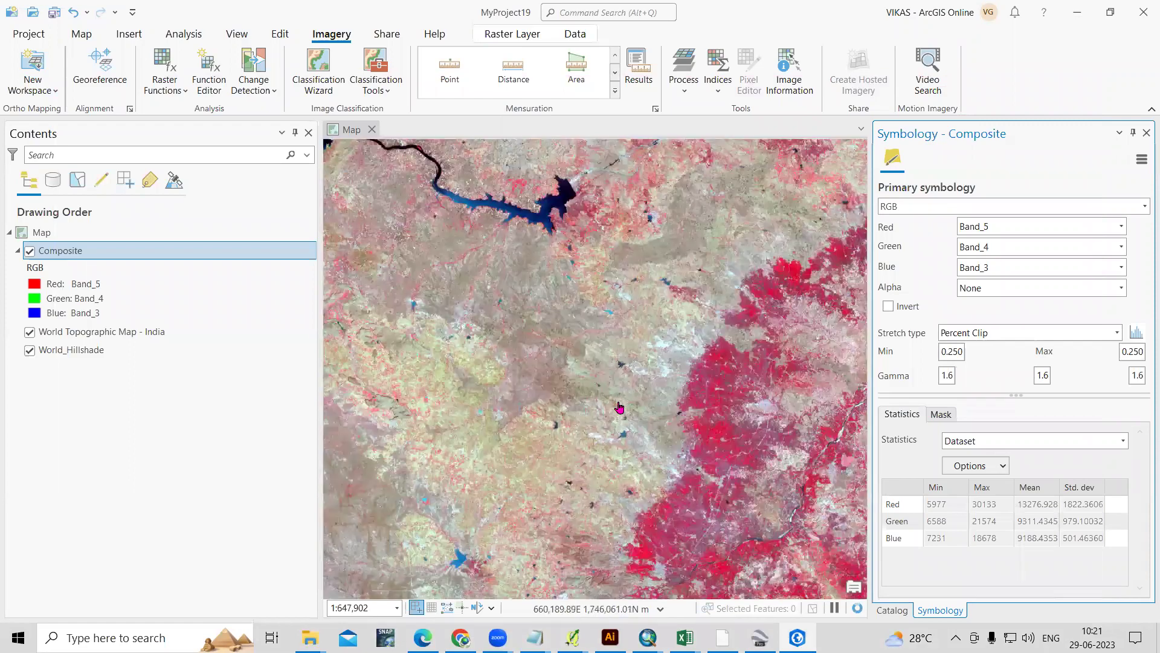
scroll(675, 412, "down", 1)
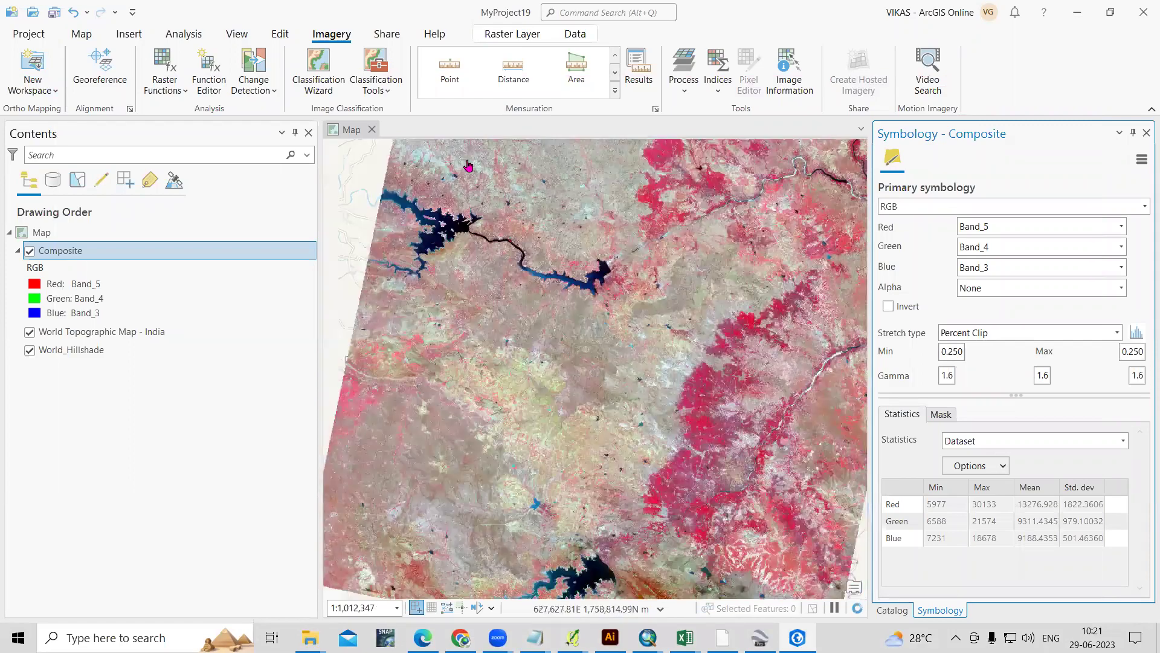
Step: Examine the light blue urban and built-up areas in the northwest of the color infrared composite at close range
scroll(410, 148, "up", 2)
scroll(502, 284, "up", 3)
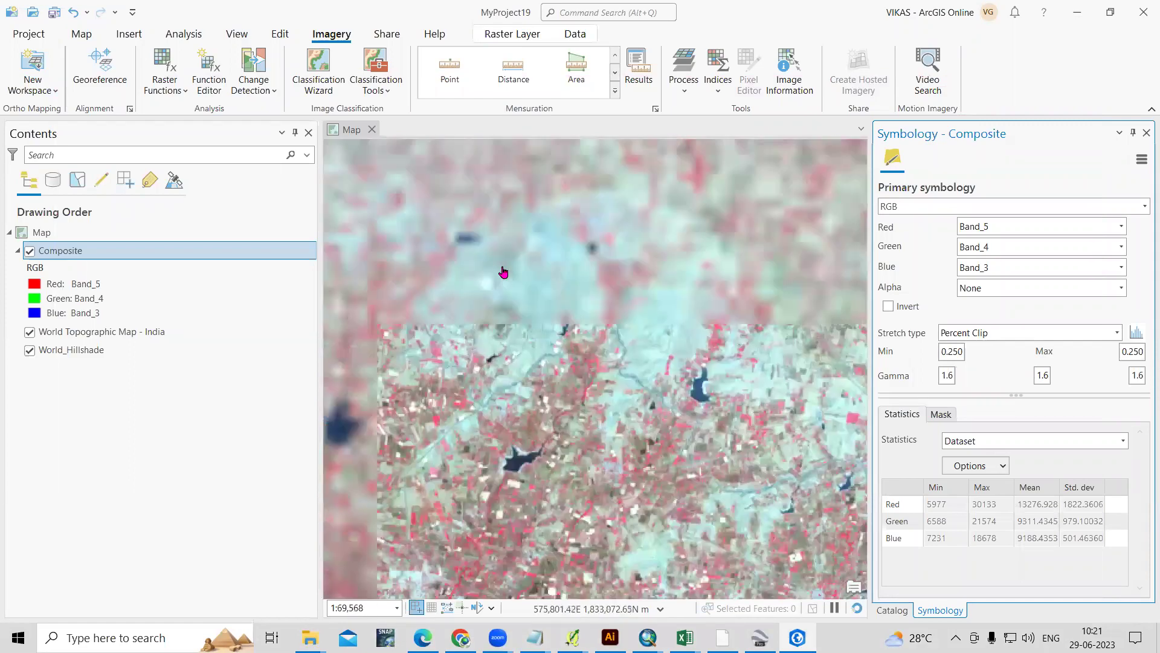
scroll(569, 198, "up", 2)
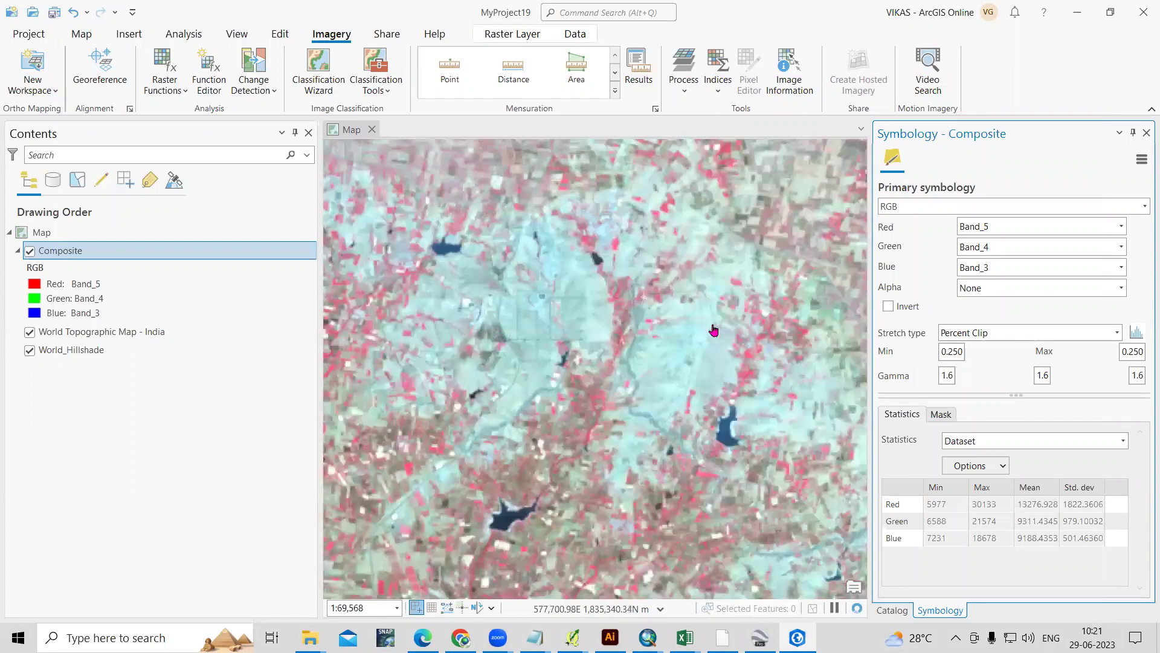
scroll(673, 296, "up", 2)
scroll(632, 360, "down", 3)
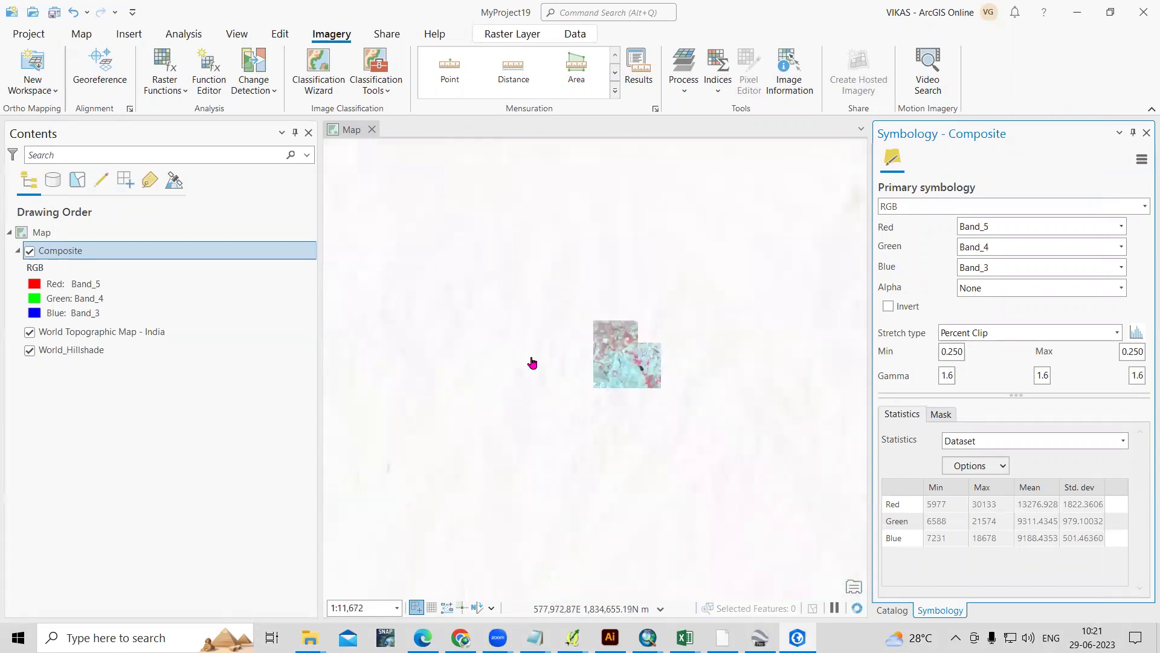
scroll(431, 310, "down", 3)
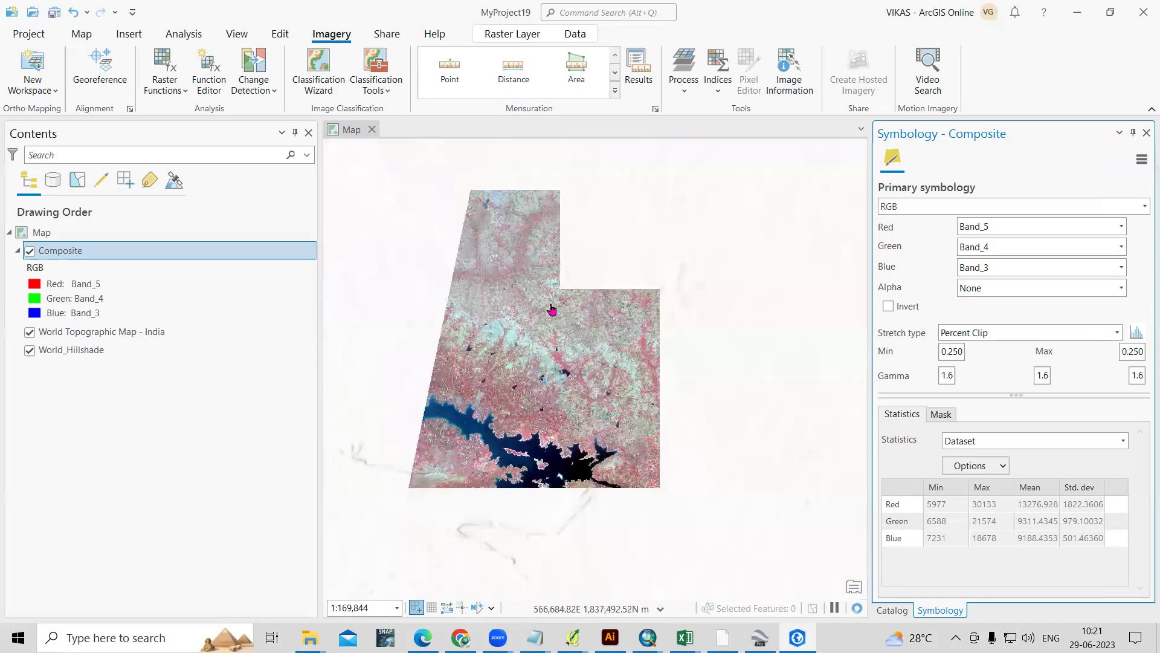
scroll(538, 275, "up", 6)
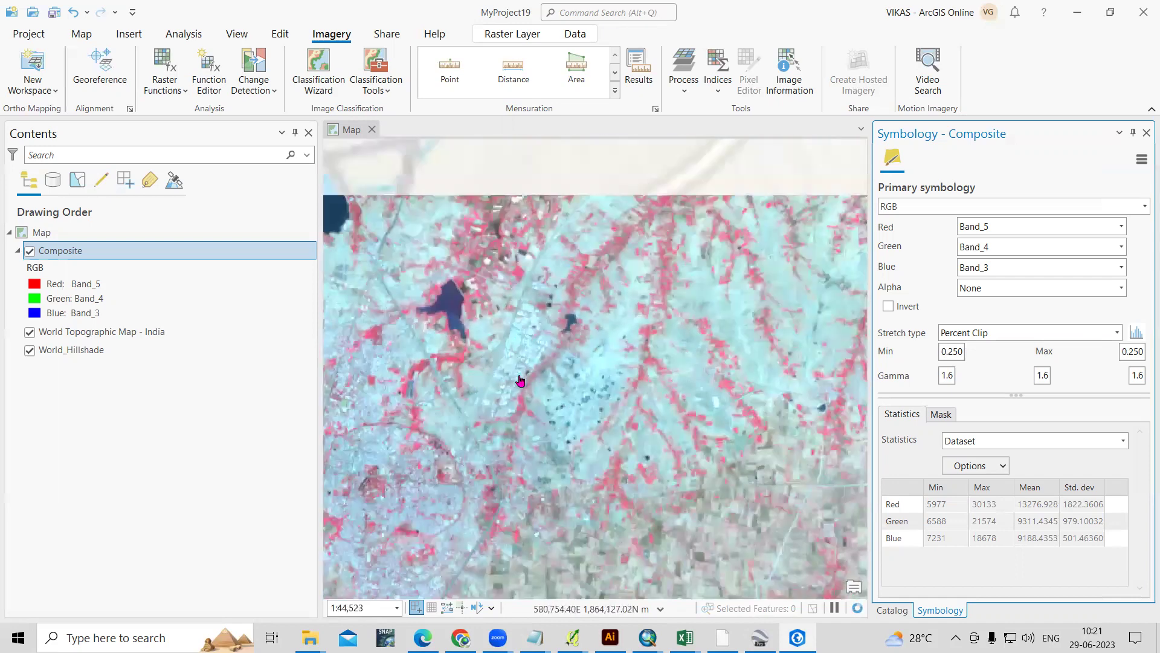
scroll(443, 411, "down", 3)
scroll(471, 406, "up", 3)
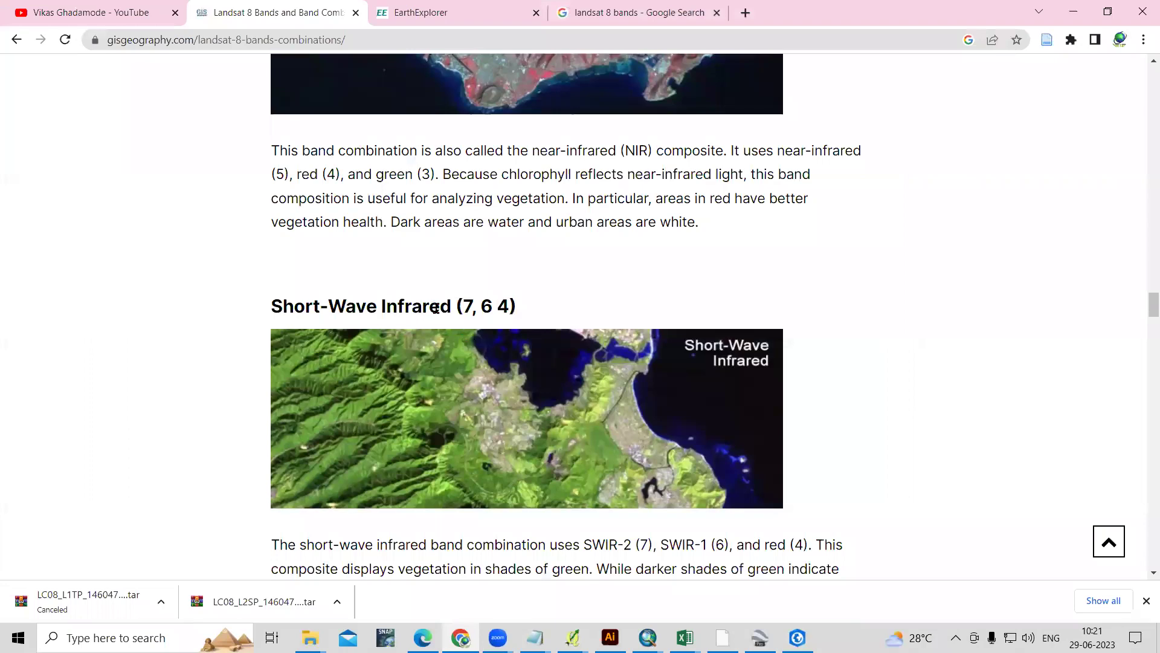
Step: Switch to Chrome and read on through the band combinations page past the Short-Wave Infrared (7, 6, 4) section
scroll(436, 308, "up", 3)
scroll(438, 315, "down", 9)
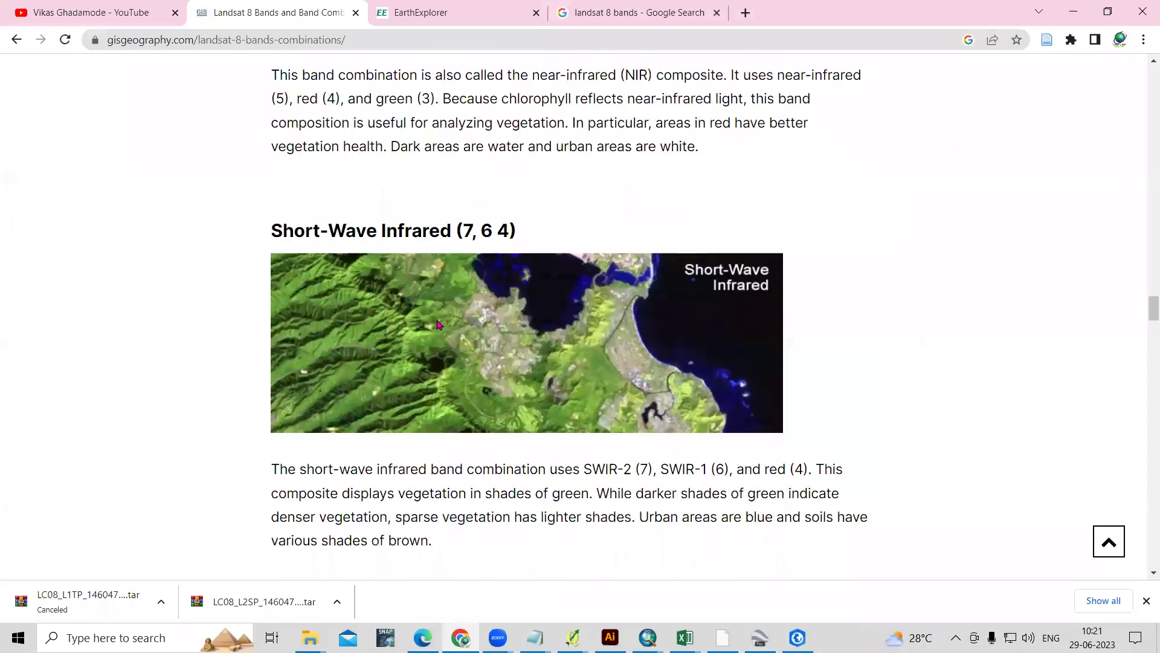
left_click_drag(474, 252, 382, 247)
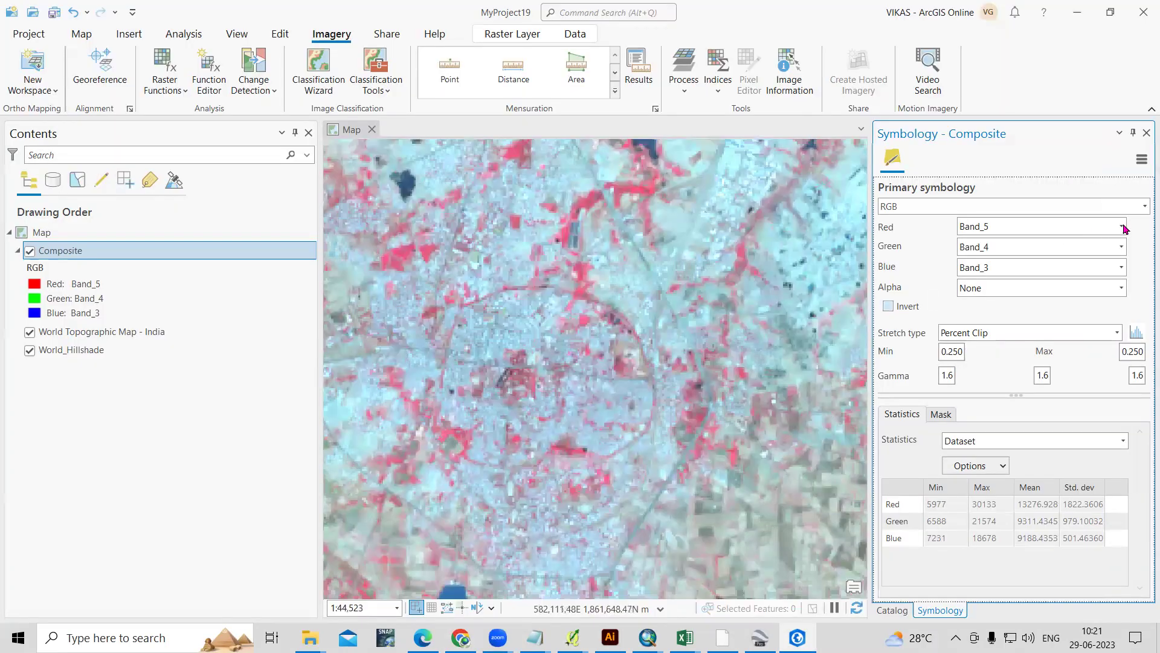
Step: In ArcGIS Pro, set the Composite layer's RGB symbology to Band_6, Band_5 and Band_2, and inspect the vegetation near the scene's northern edge
left_click(1123, 228)
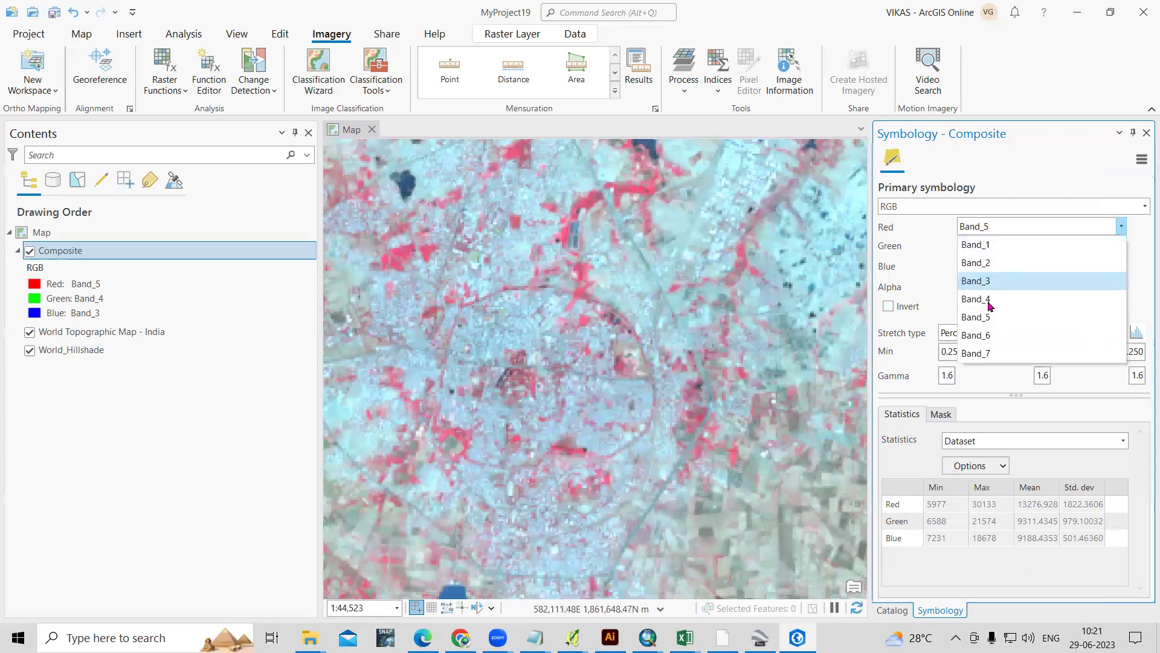
left_click(991, 319)
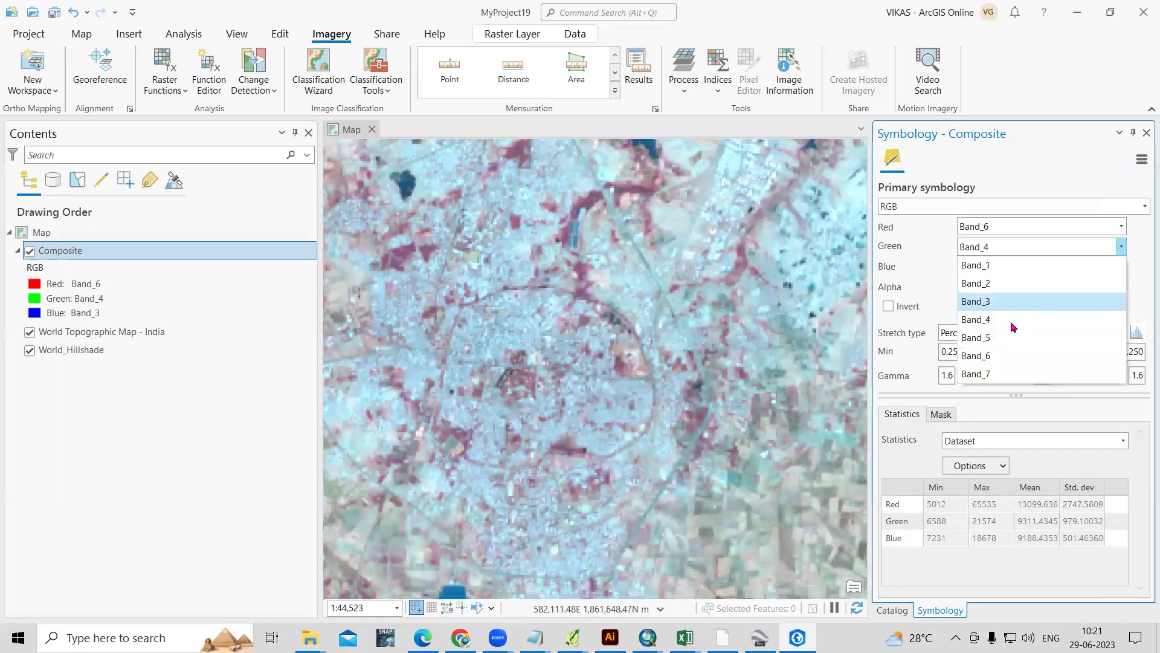
left_click(1015, 337)
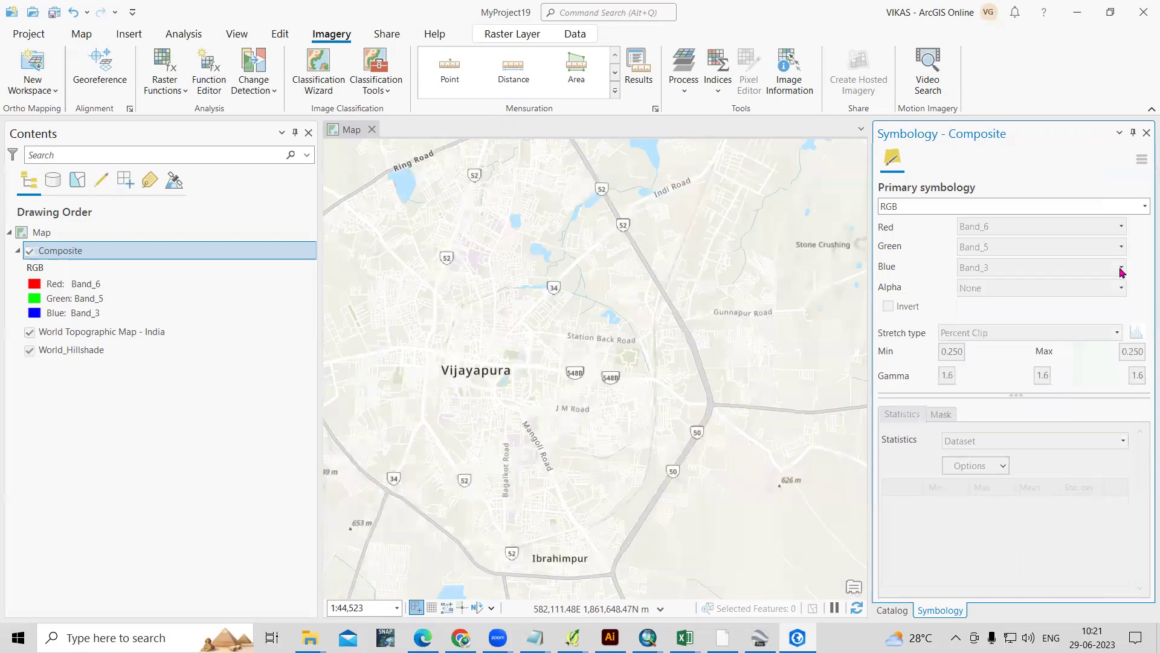
left_click(1088, 268)
left_click(976, 304)
scroll(590, 361, "down", 3)
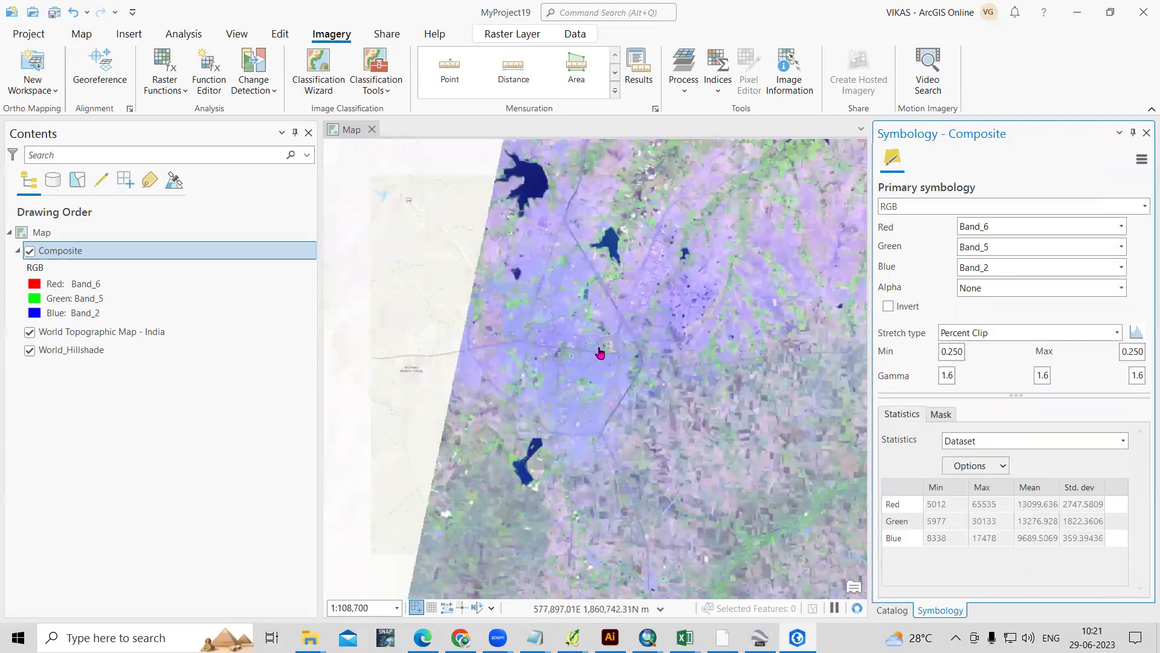
scroll(616, 384, "down", 5)
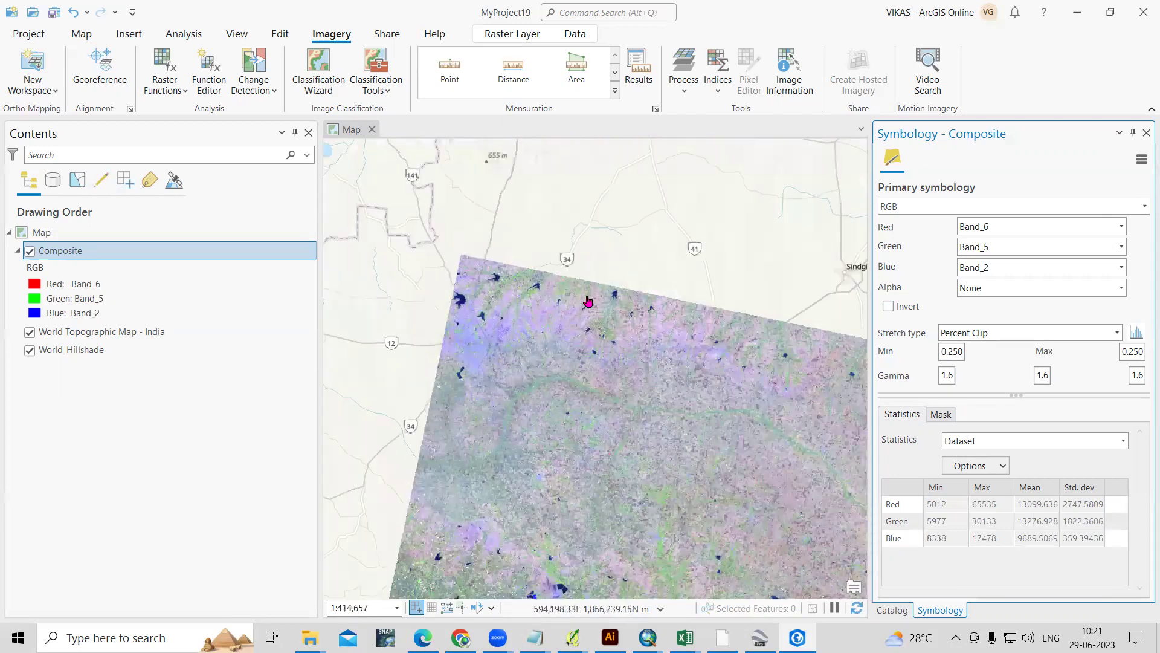
scroll(580, 278, "up", 7)
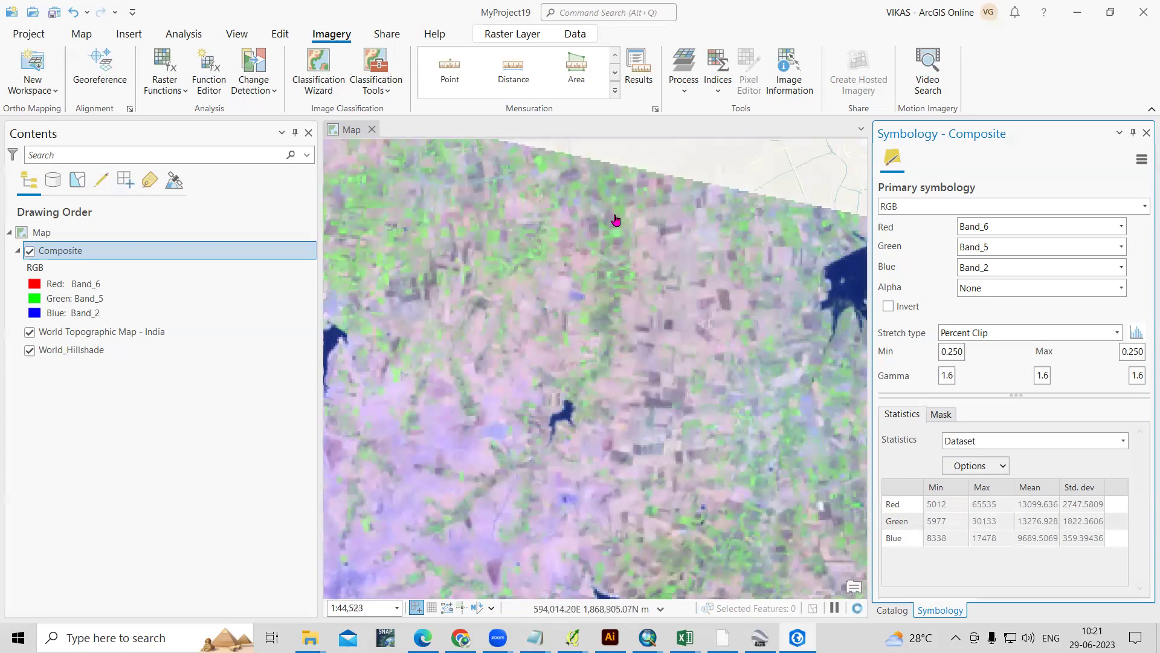
scroll(590, 190, "up", 2)
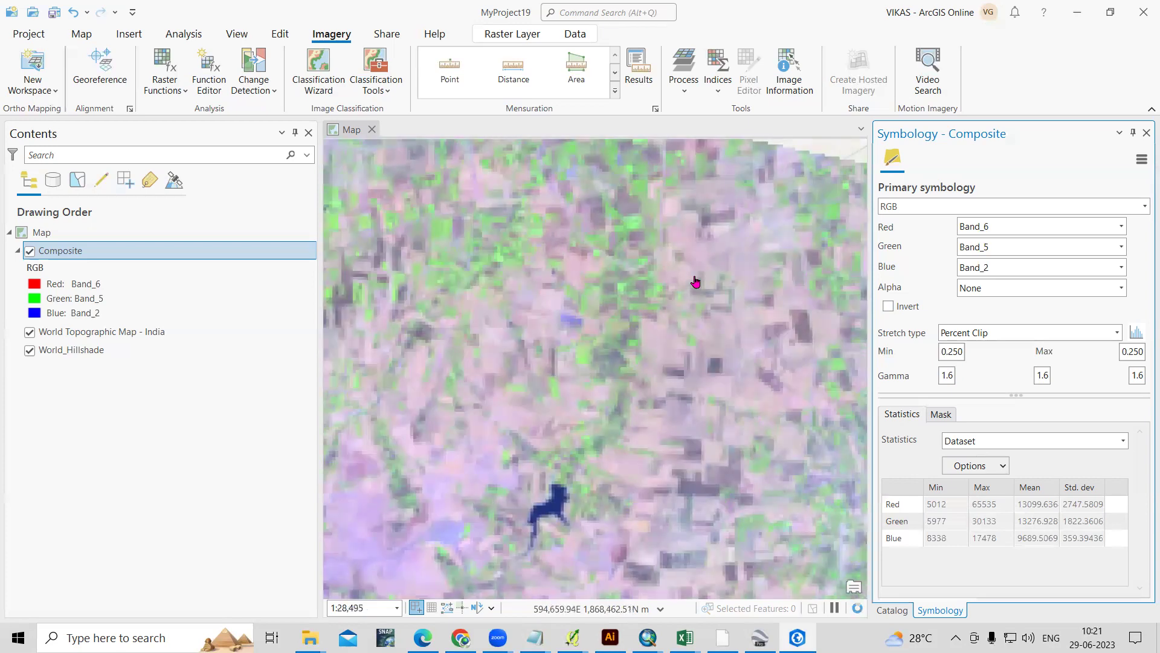
Step: Hide the World Topographic Map and World_Hillshade layers and change the basemap to Imagery
left_click(30, 332)
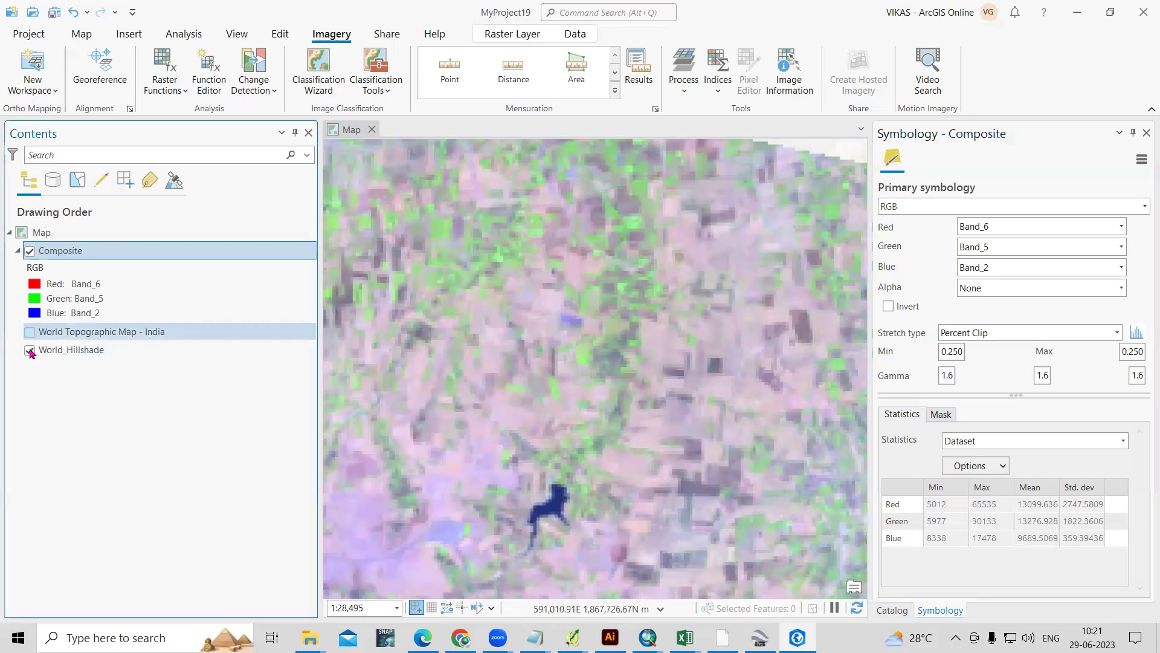
left_click(29, 351)
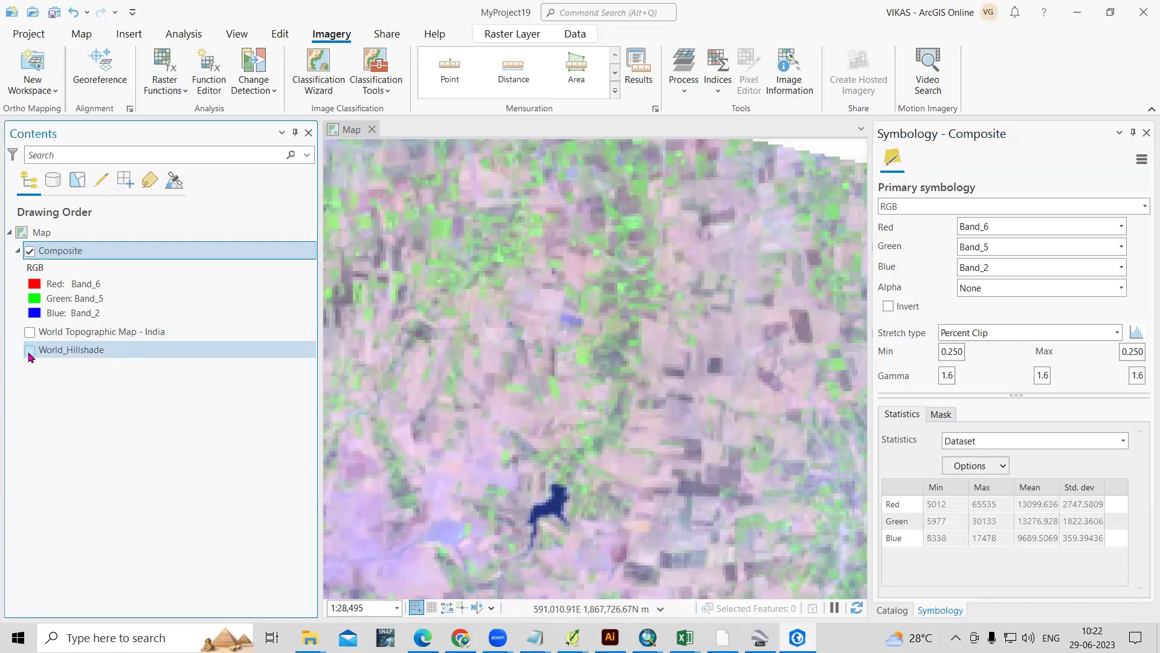
left_click(79, 35)
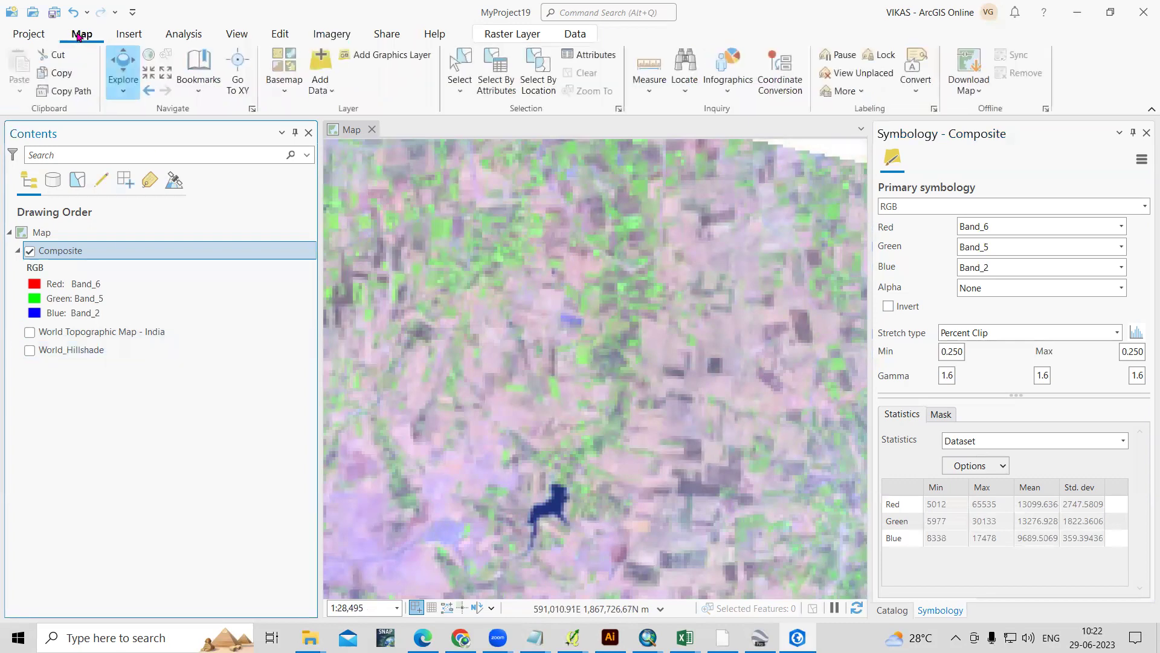
left_click(294, 96)
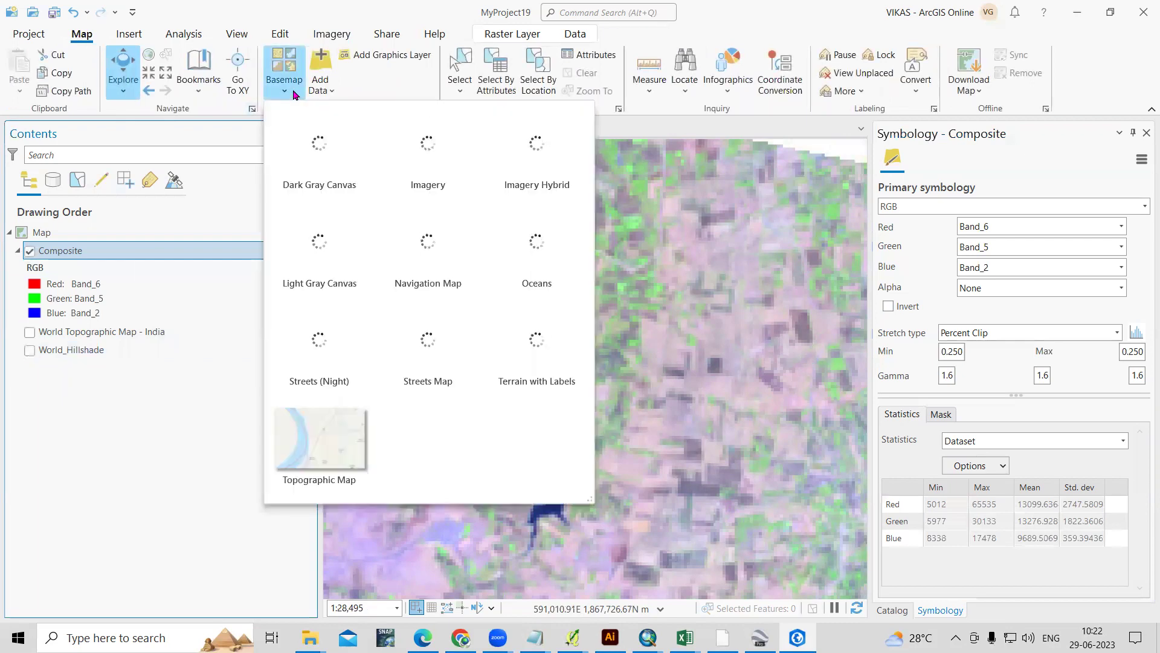
left_click(444, 168)
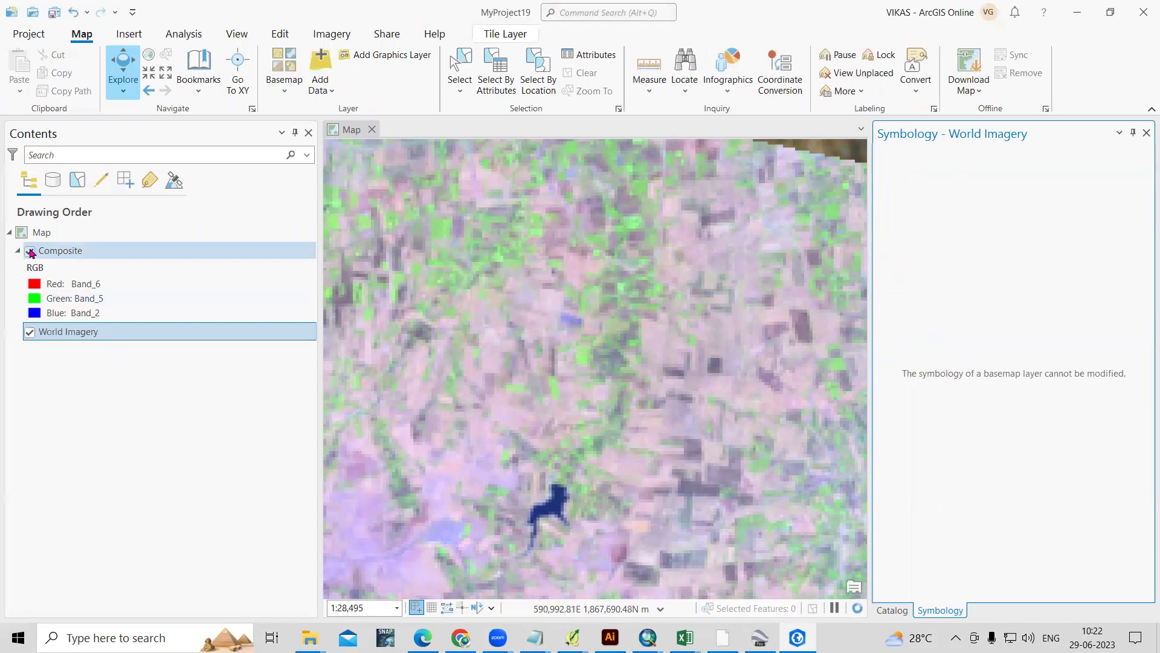
Step: Toggle the Composite layer off and on to compare its green vegetated fields with the World Imagery basemap
left_click(30, 251)
left_click(30, 251)
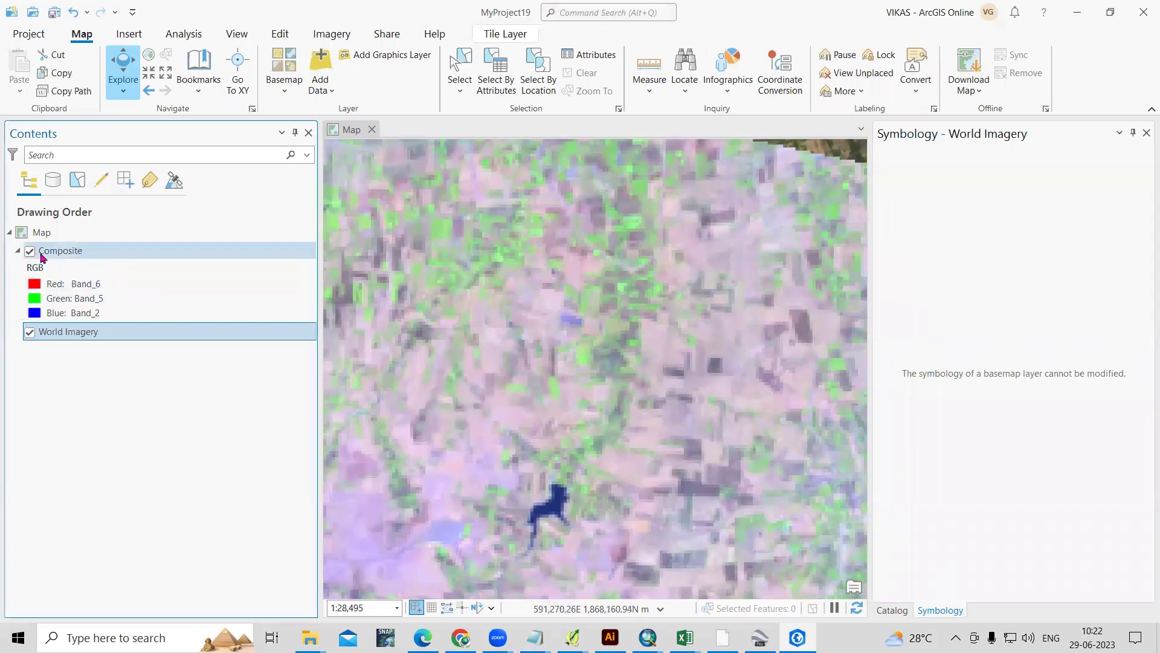
left_click(30, 251)
left_click(29, 251)
Step: Locate the purple urban area around Vijayapura and compare the Composite layer with World Imagery there by toggling its visibility
scroll(575, 298, "down", 5)
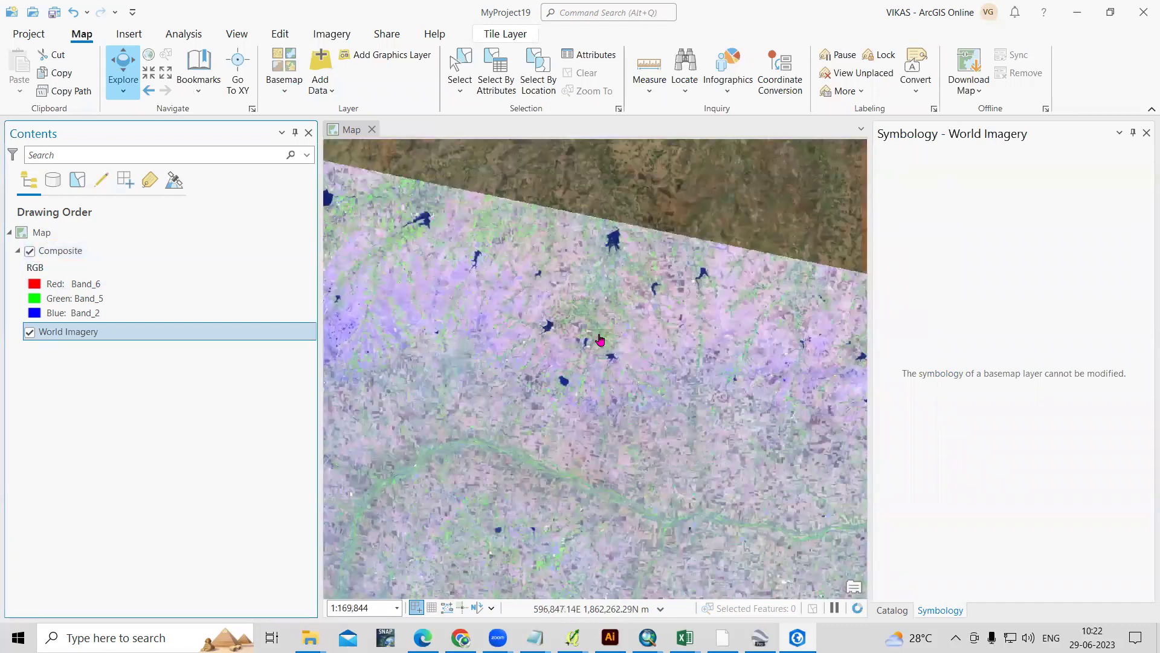
scroll(514, 303, "down", 4)
scroll(669, 448, "up", 2)
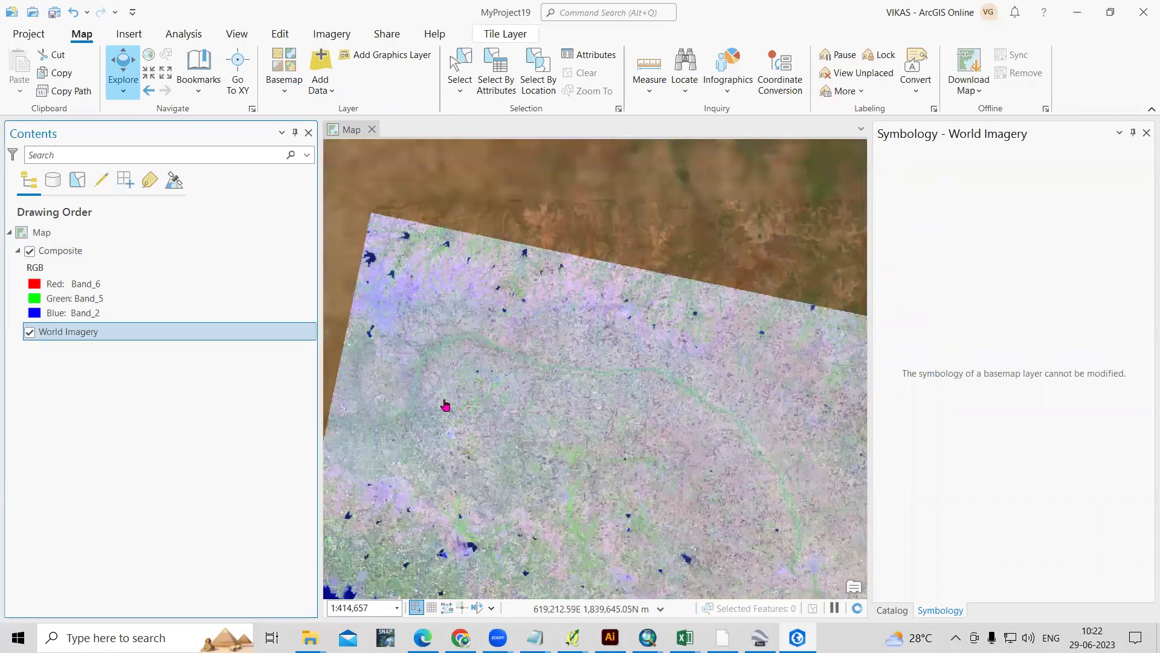
scroll(391, 297, "up", 7)
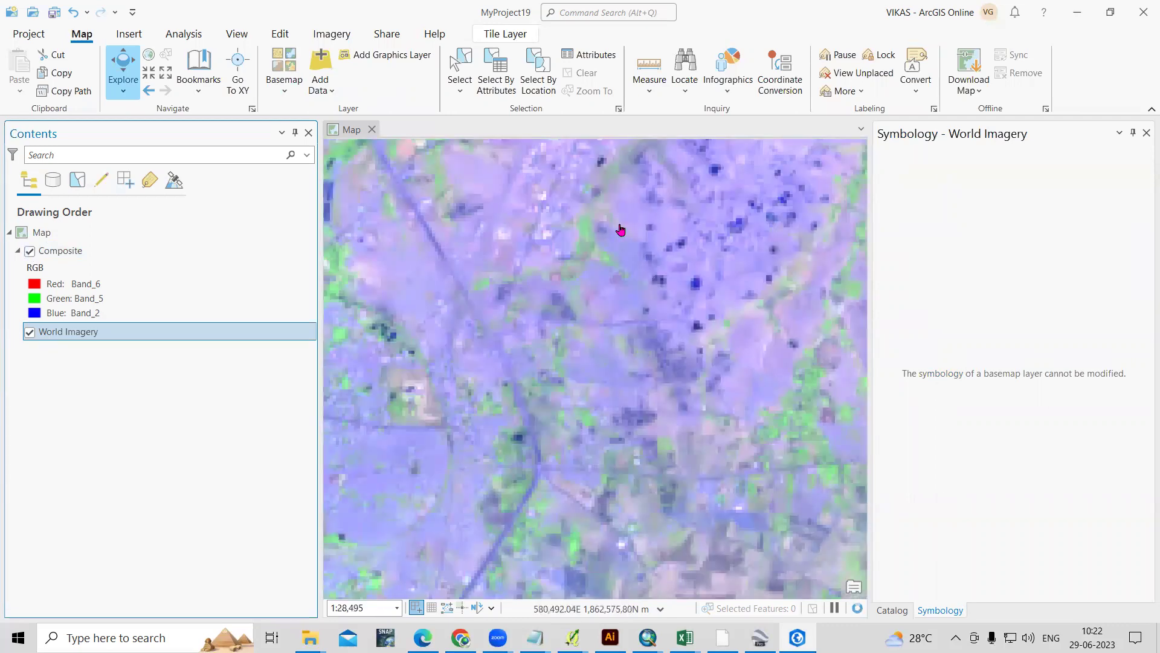
scroll(604, 229, "down", 1)
scroll(454, 257, "up", 1)
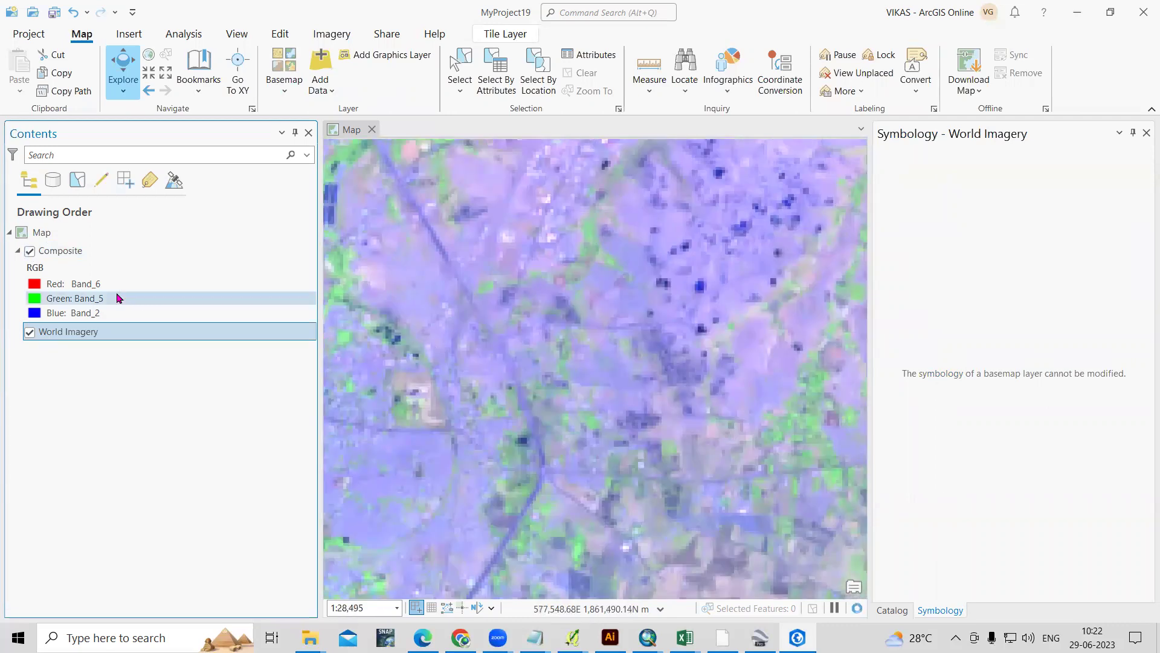
left_click(29, 250)
left_click(28, 250)
left_click(28, 251)
left_click(28, 251)
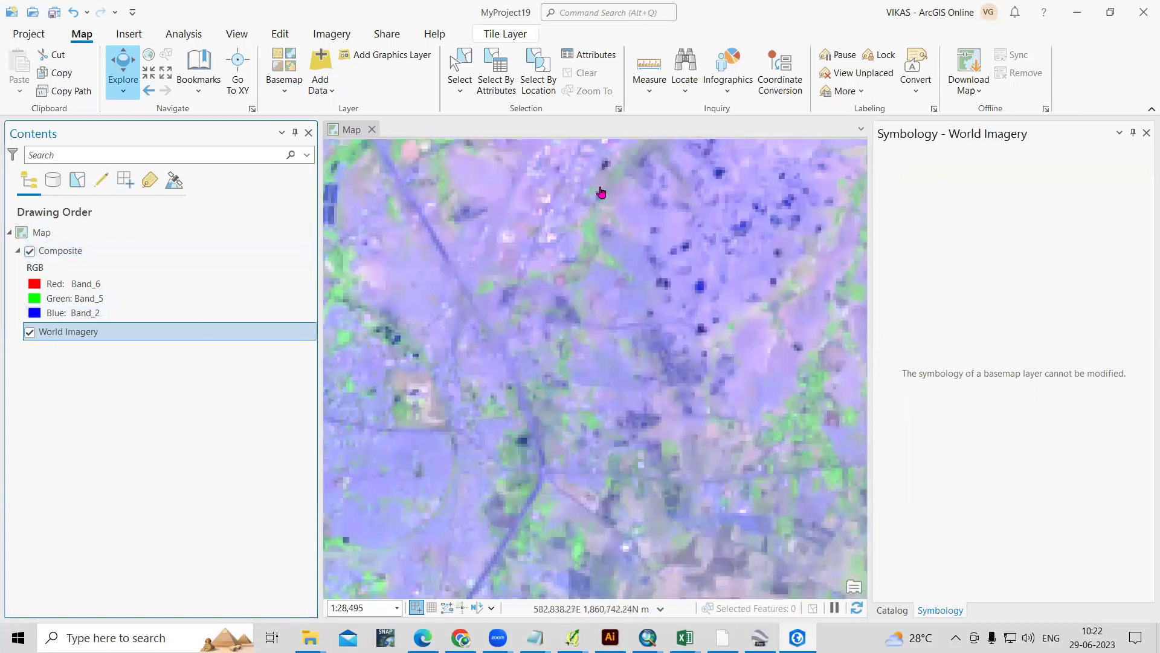
Step: Set the Composite layer's RGB symbology to Band_5, Band_4 and Band_3, and inspect the red vegetation around the urban area
left_click(70, 254)
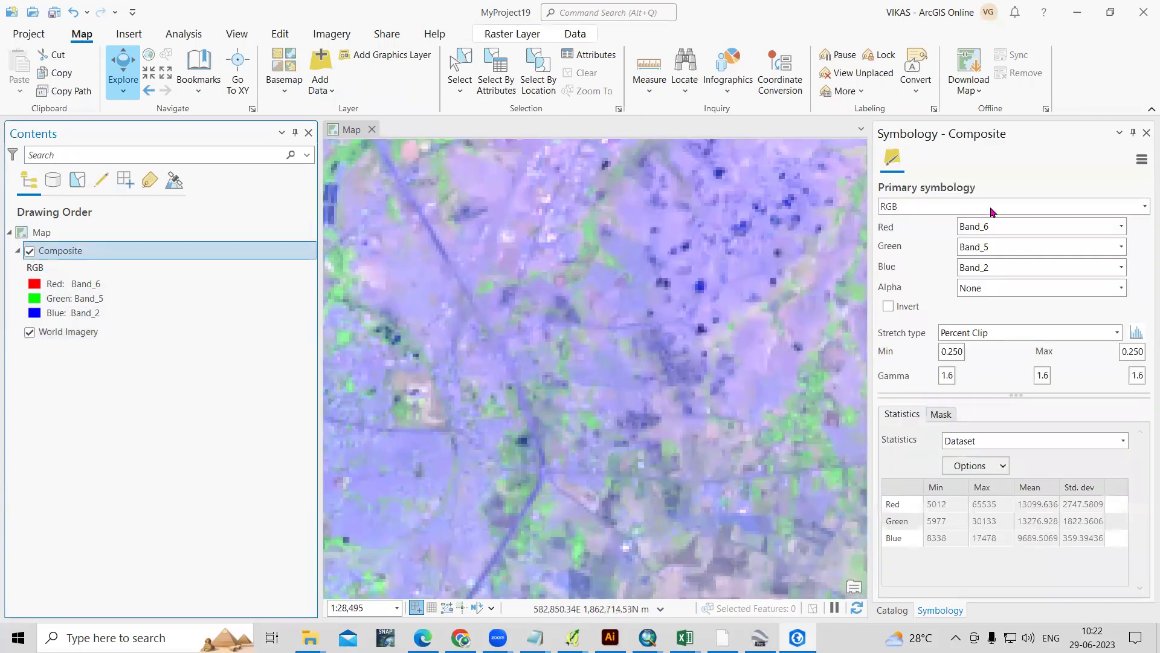
left_click(1121, 226)
left_click(1081, 317)
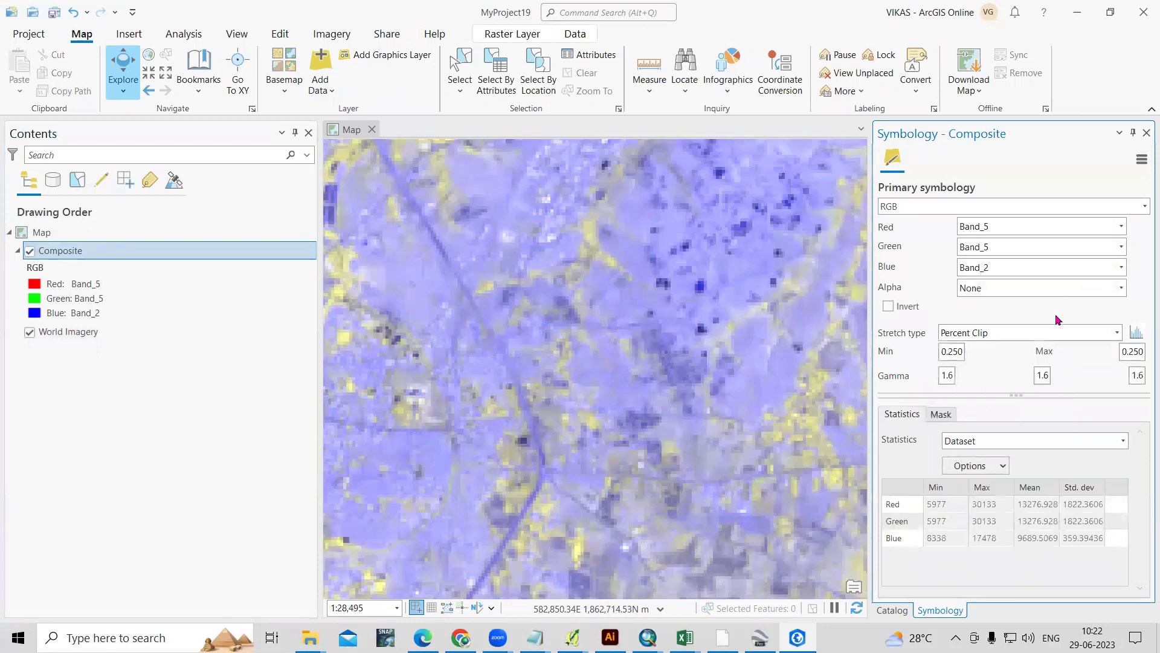
left_click(1121, 247)
left_click(1062, 319)
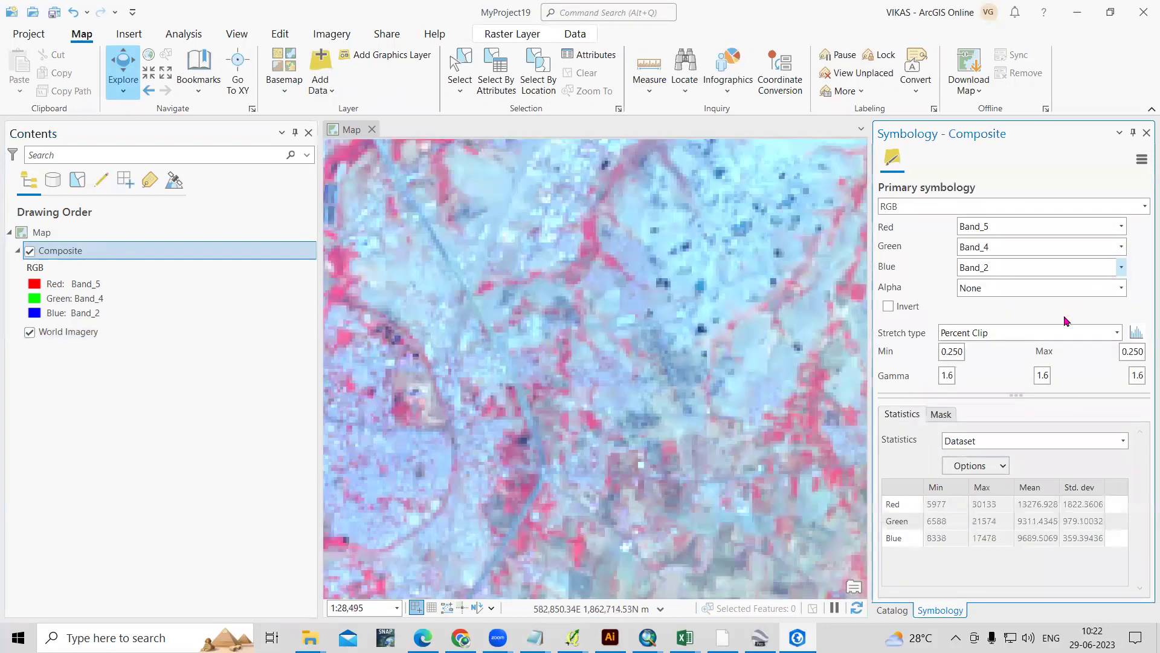
left_click(1067, 320)
scroll(568, 375, "down", 2)
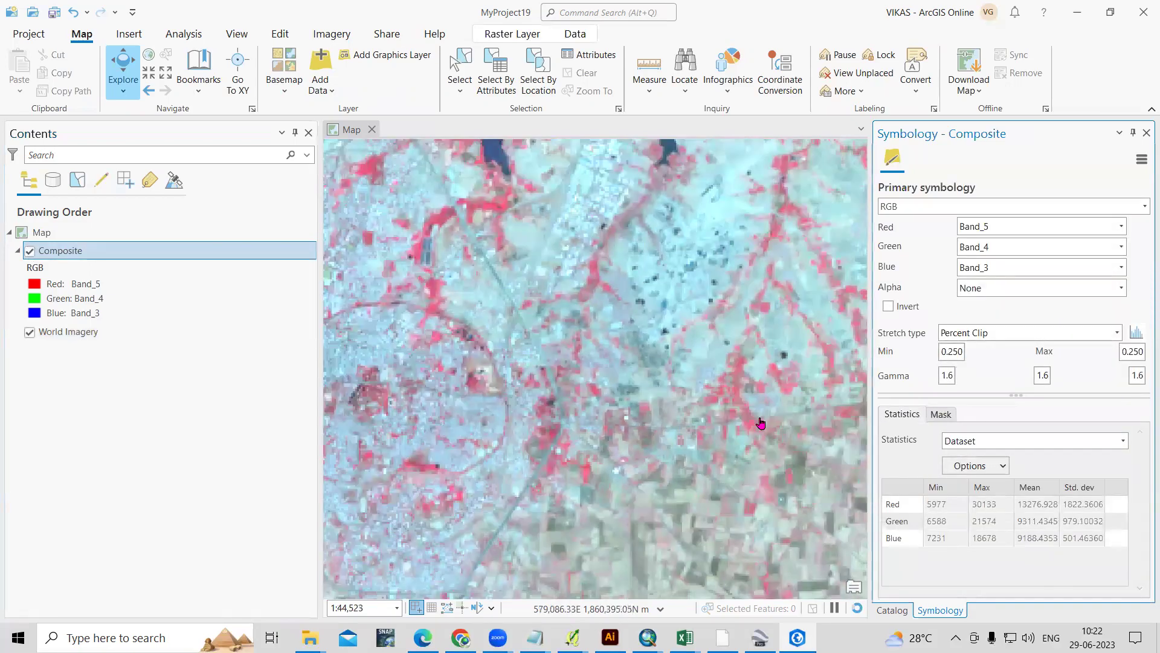
scroll(568, 410, "down", 2)
scroll(609, 349, "up", 6)
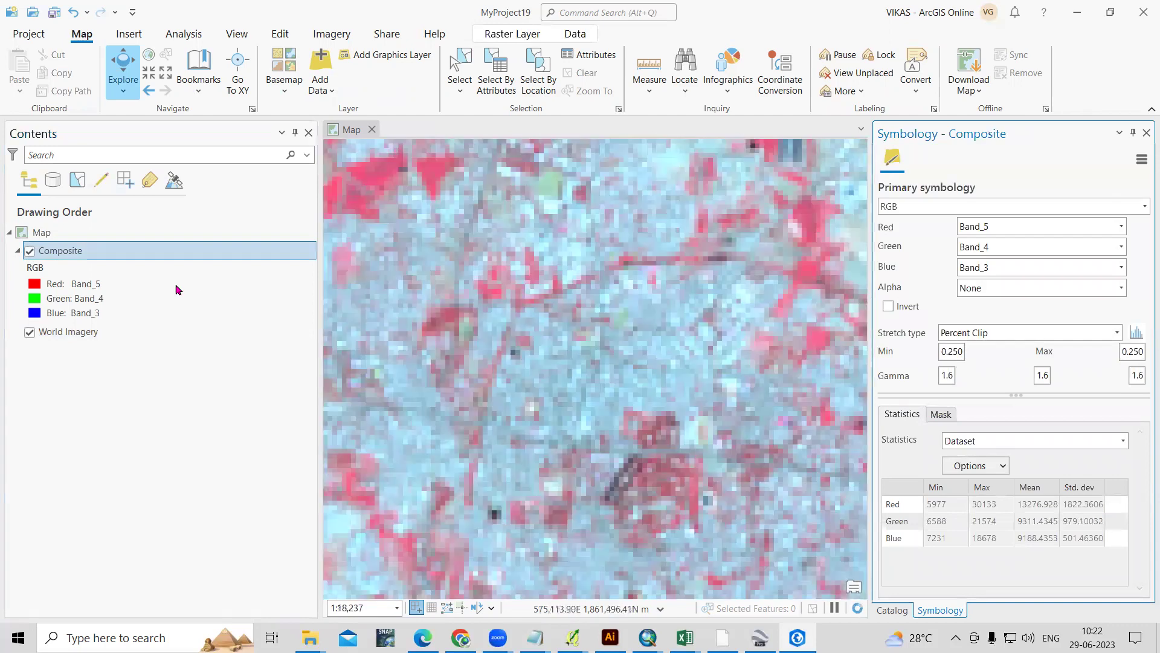
Step: Hide the World Imagery basemap and view the full extent of the Composite scene on its own
left_click(28, 251)
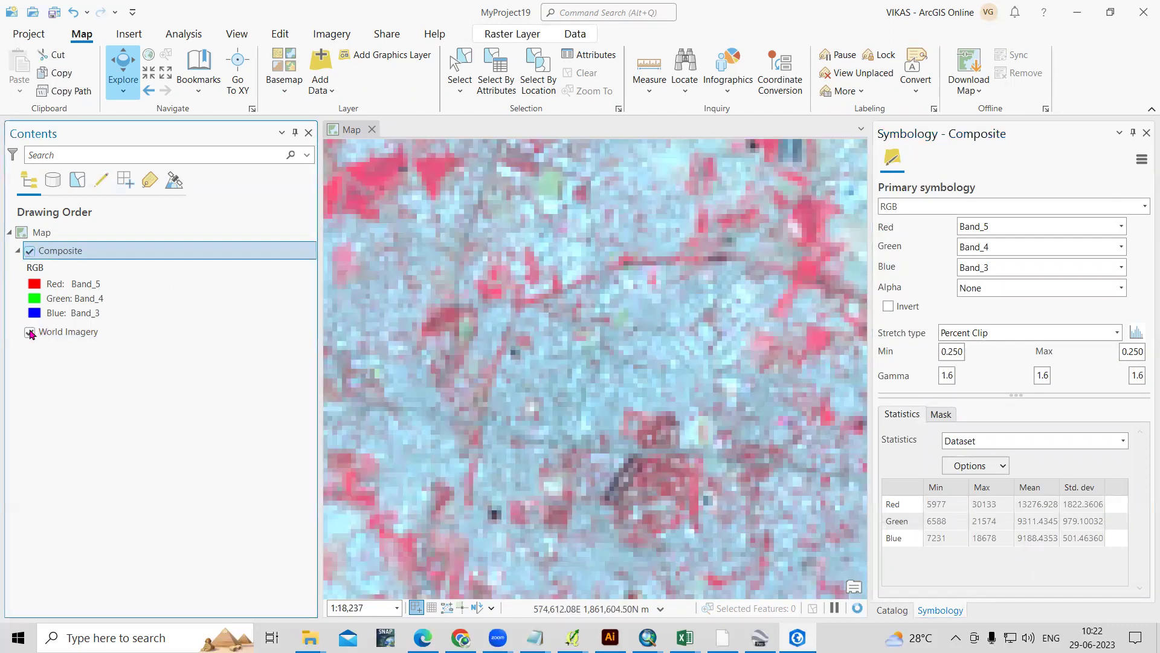
left_click(30, 333)
scroll(499, 272, "down", 6)
scroll(399, 270, "down", 4)
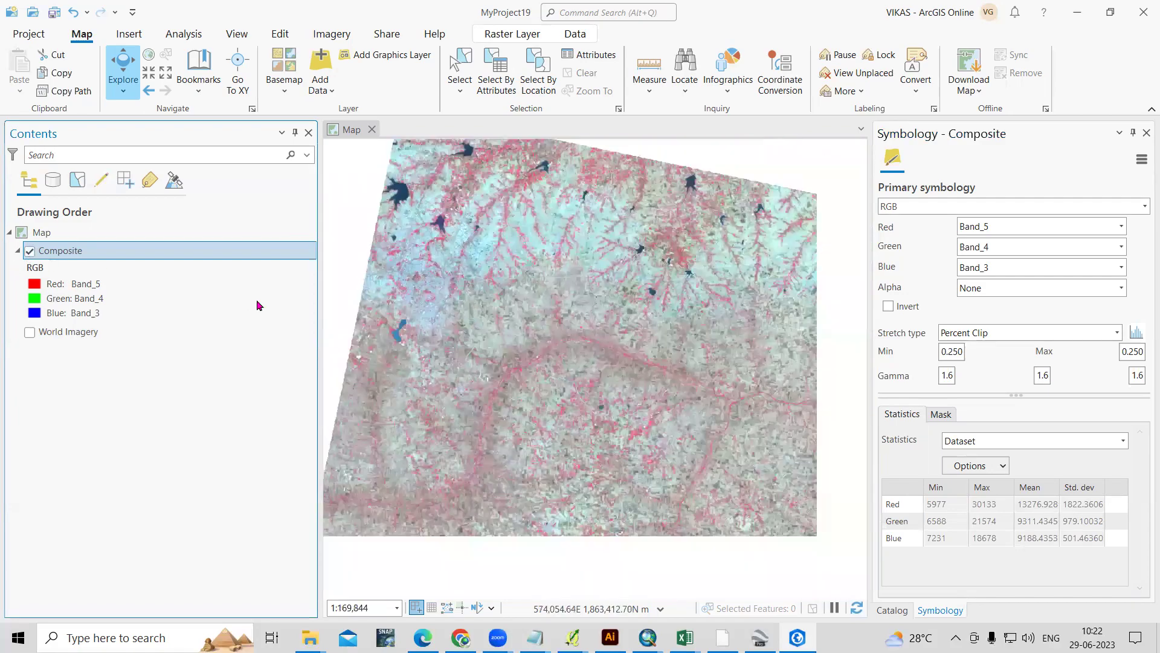
scroll(390, 286, "down", 2)
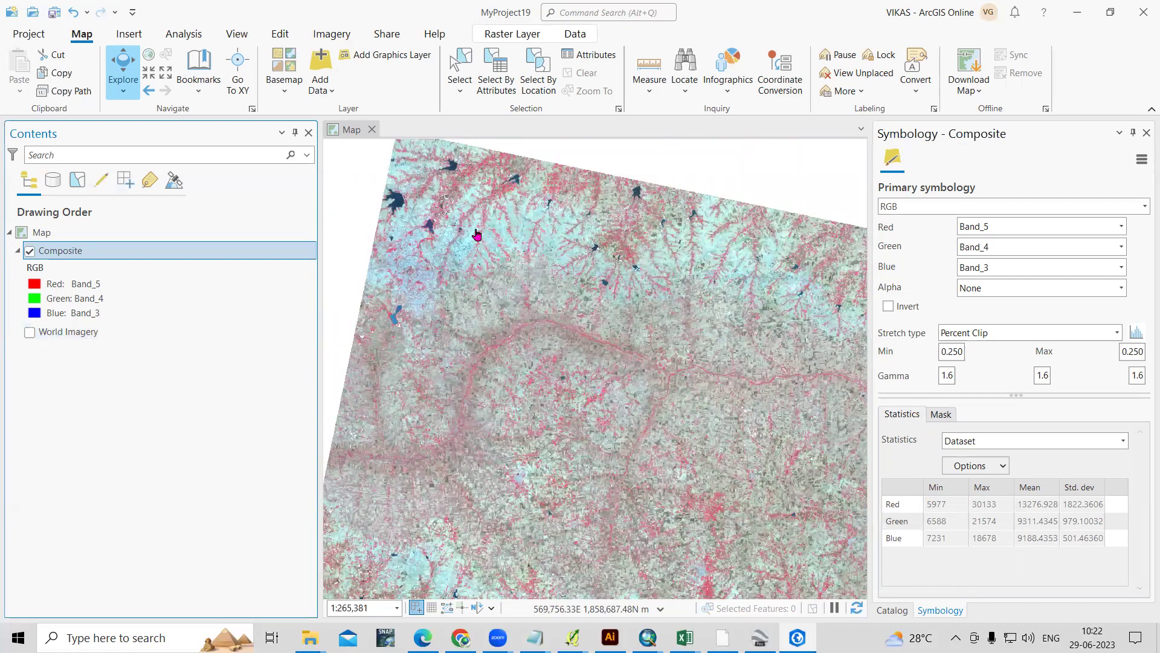
scroll(477, 236, "down", 4)
scroll(634, 289, "down", 4)
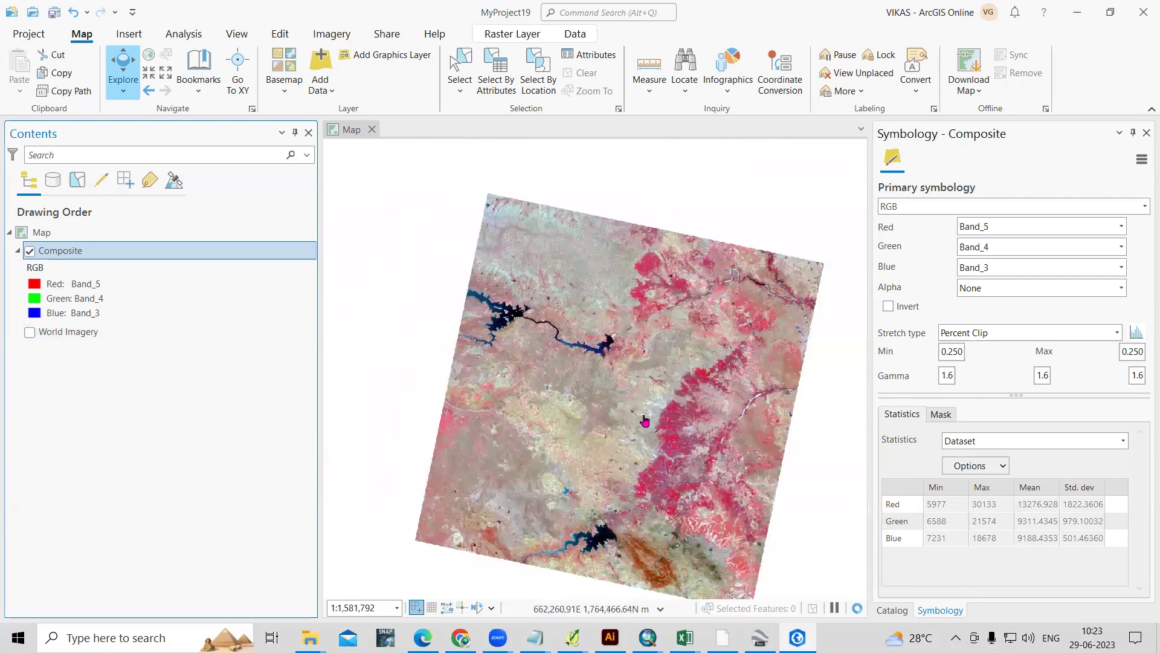
scroll(586, 349, "down", 4)
scroll(518, 307, "up", 4)
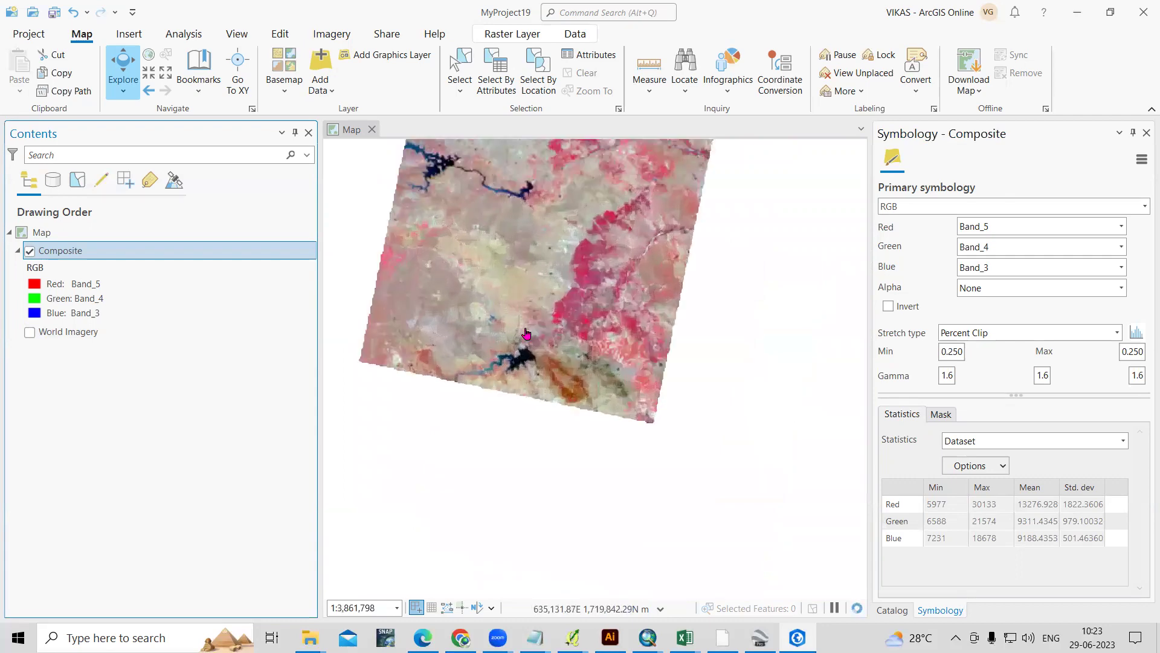
Step: Expand the LC08_L1TP_145050_20210205_20210303_02_T1 folder in the catalog and add its B1.TIF raster to the map
left_click(889, 612)
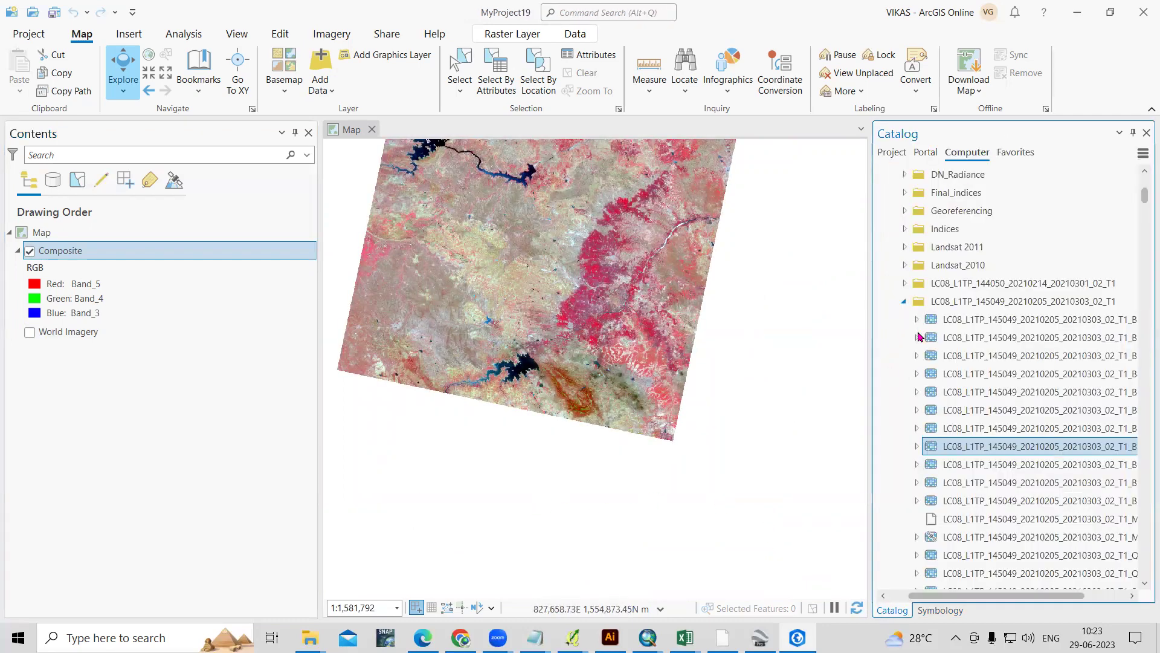
double_click(919, 302)
double_click(919, 320)
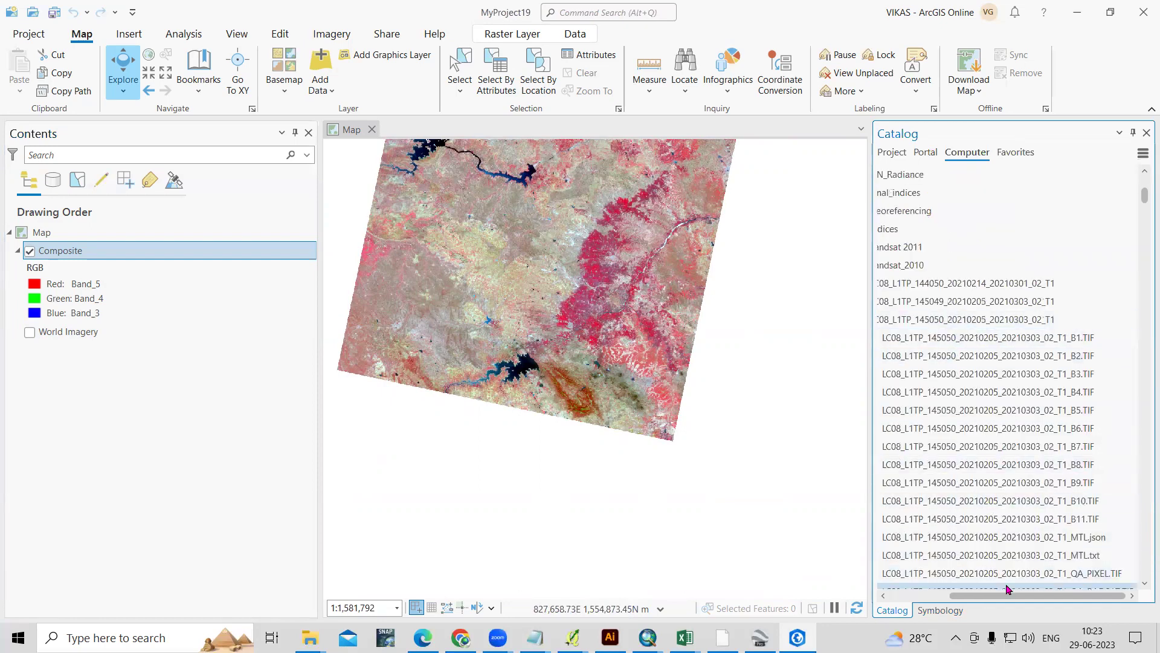
left_click_drag(1007, 595, 975, 595)
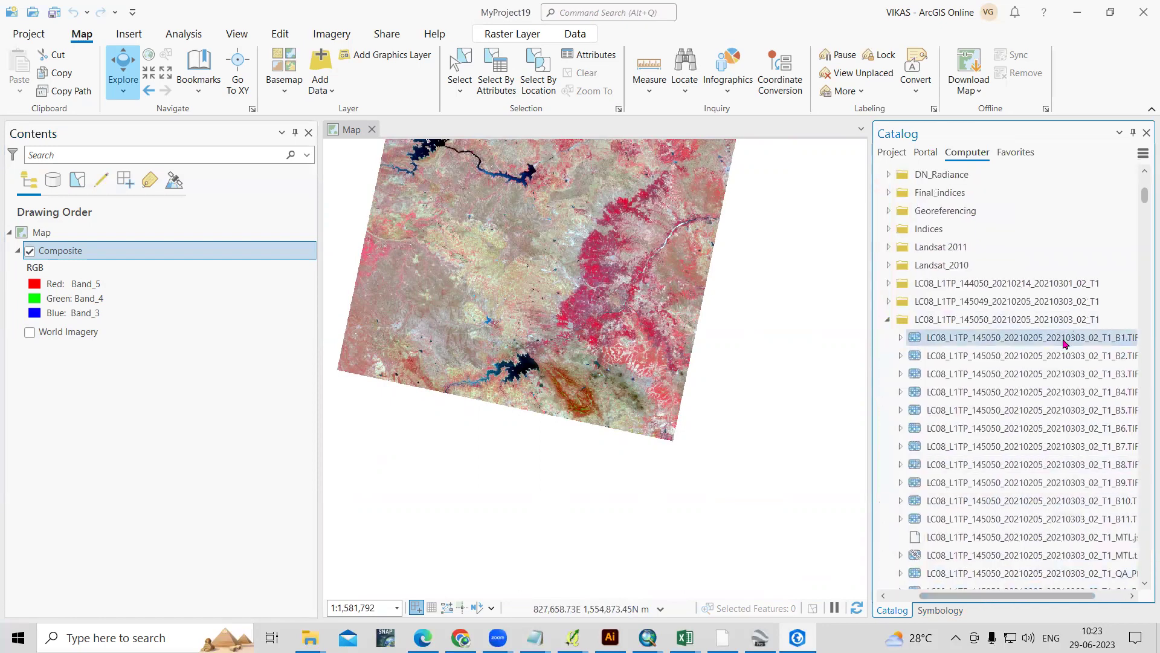
left_click_drag(1065, 345, 546, 404)
scroll(546, 404, "down", 3)
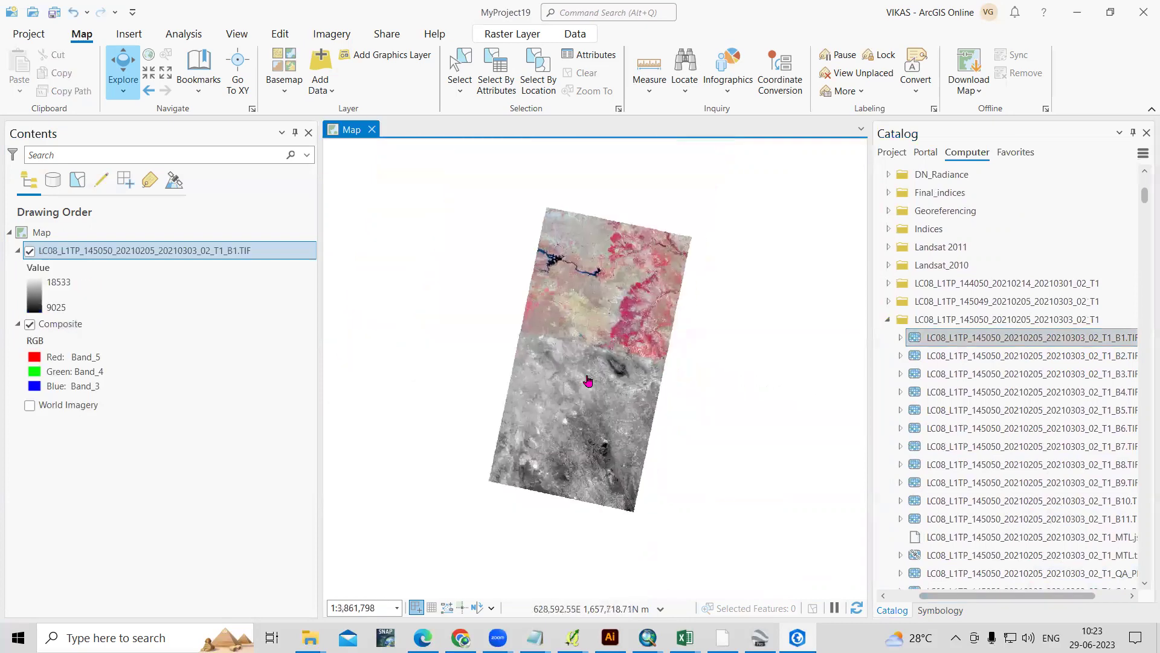
scroll(563, 375, "up", 1)
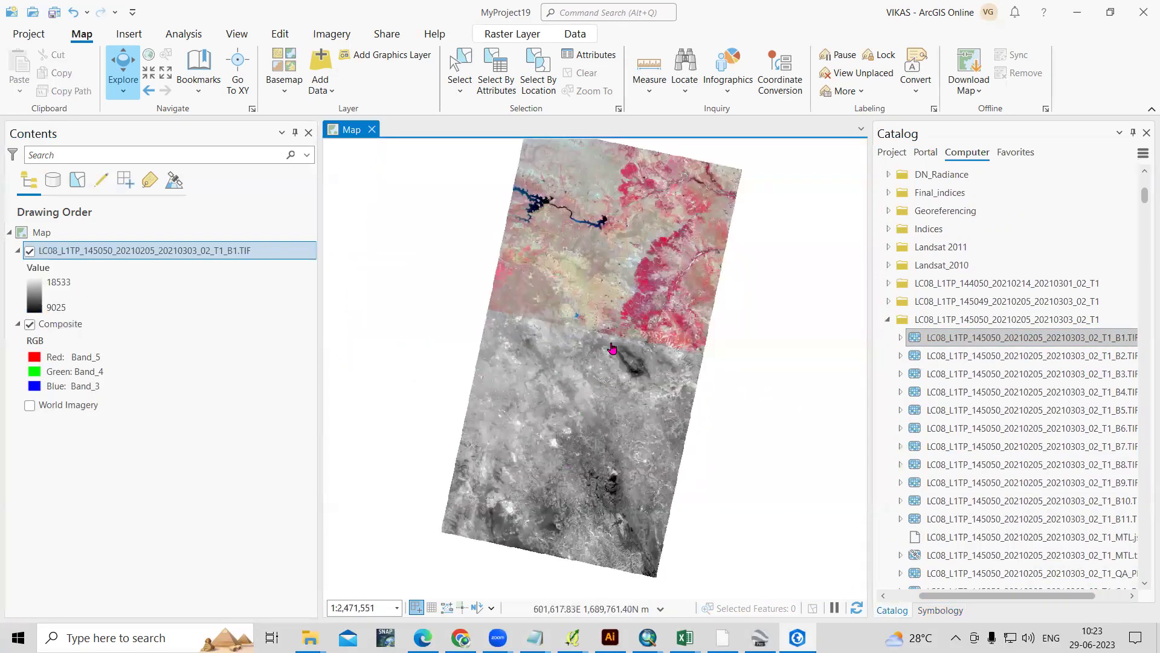
Step: Add the B2 through B7 TIF rasters of the 145050 scene to the map in order beneath the B1 layer
left_click(1054, 356)
left_click_drag(260, 392, 105, 320)
left_click(999, 375)
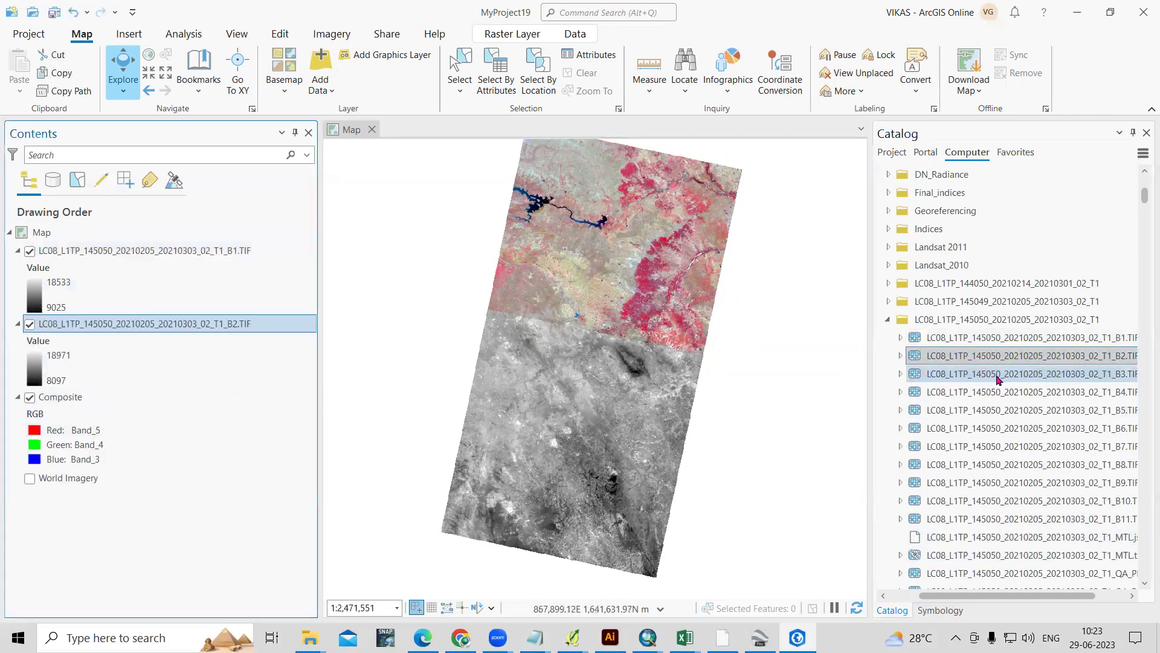
left_click(1048, 448, "shift")
left_click_drag(1037, 418, 96, 398)
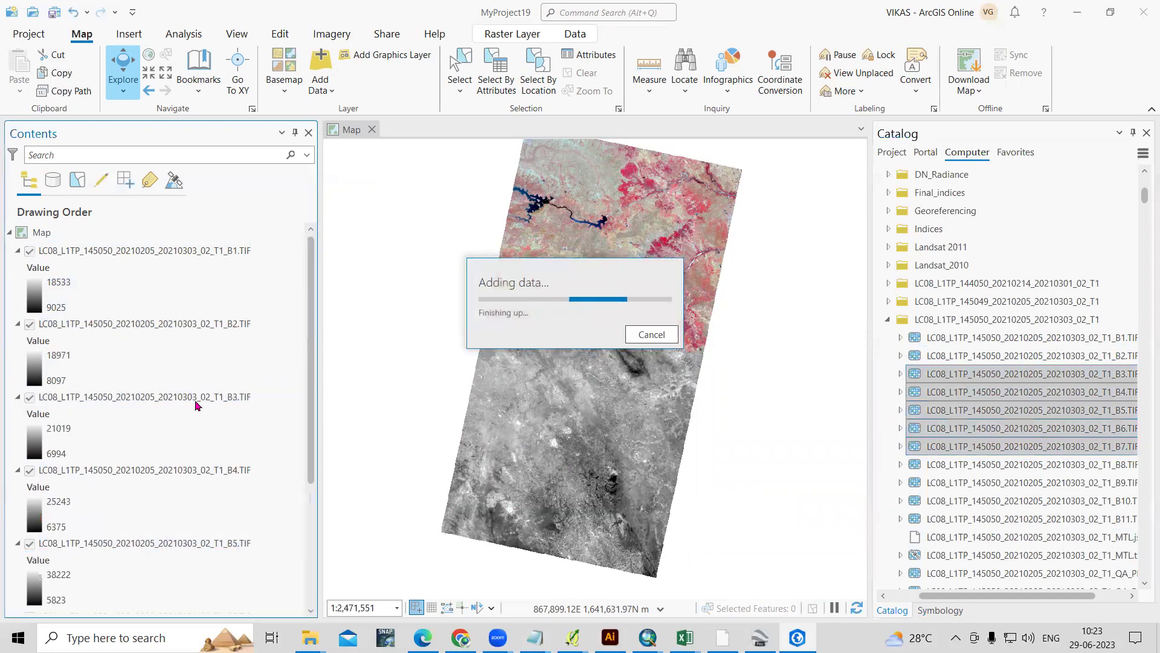
Step: Collapse the legends of the B1 through B6 layers of the 145050 scene in the drawing order
left_click(16, 256)
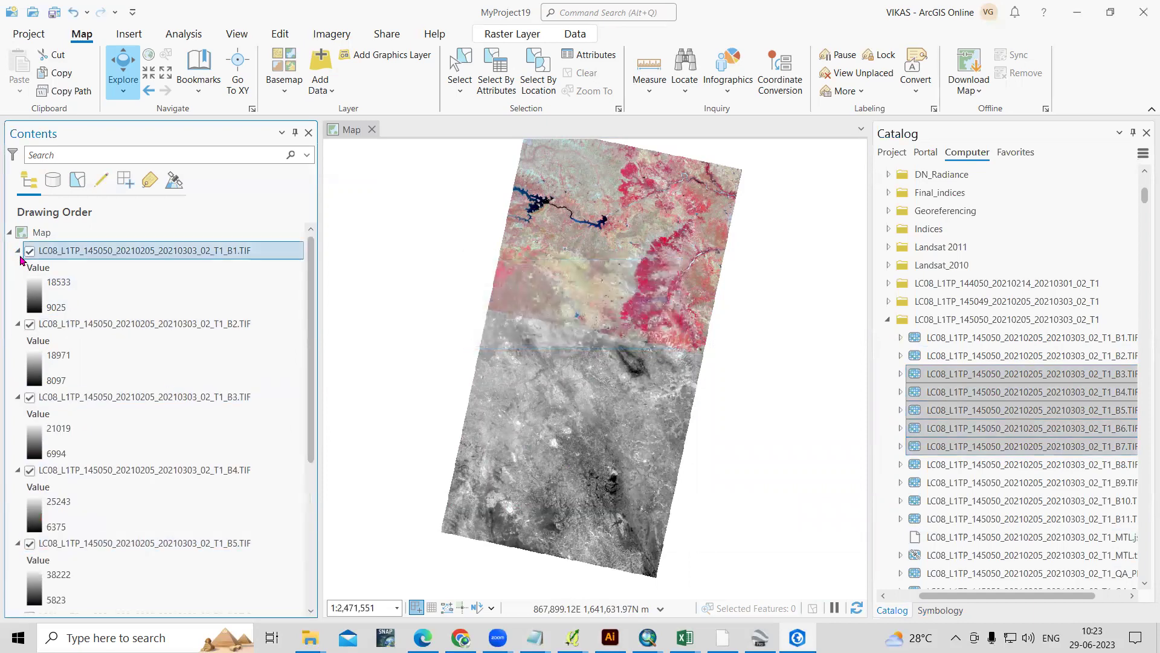
left_click(18, 251)
left_click(18, 269)
left_click(18, 287)
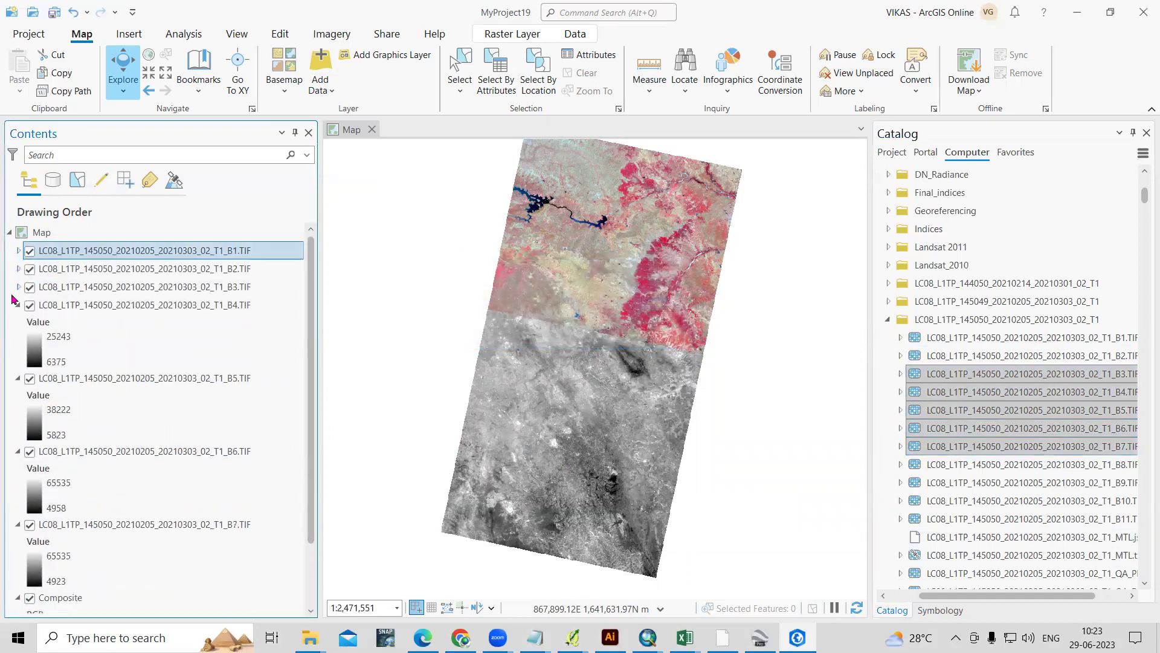
left_click(17, 309)
left_click(19, 306)
left_click(19, 323)
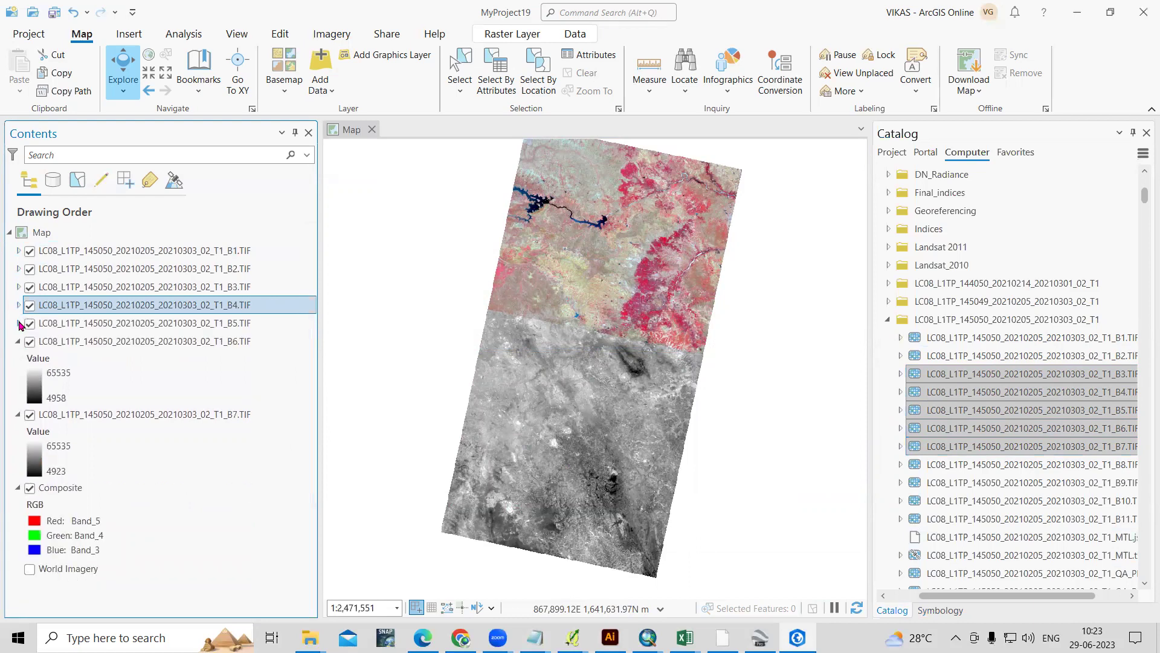
left_click(27, 342)
left_click(18, 342)
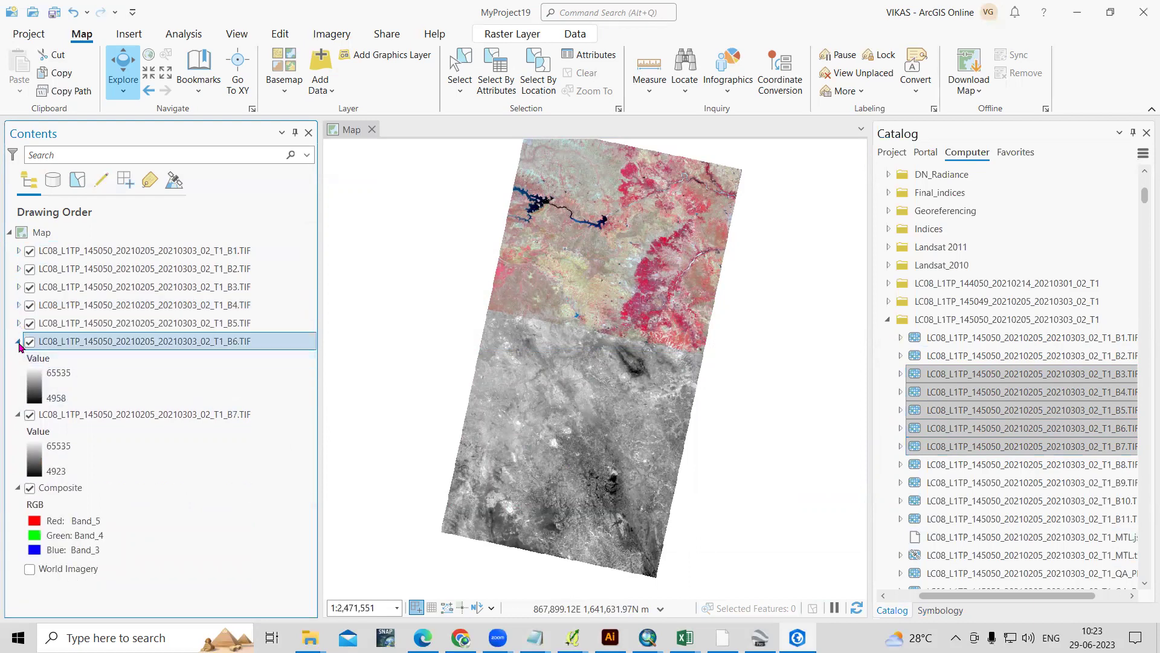
Step: Create a Composite layer from the seven single-band layers B1 to B7 of the 145050 scene
left_click(116, 360)
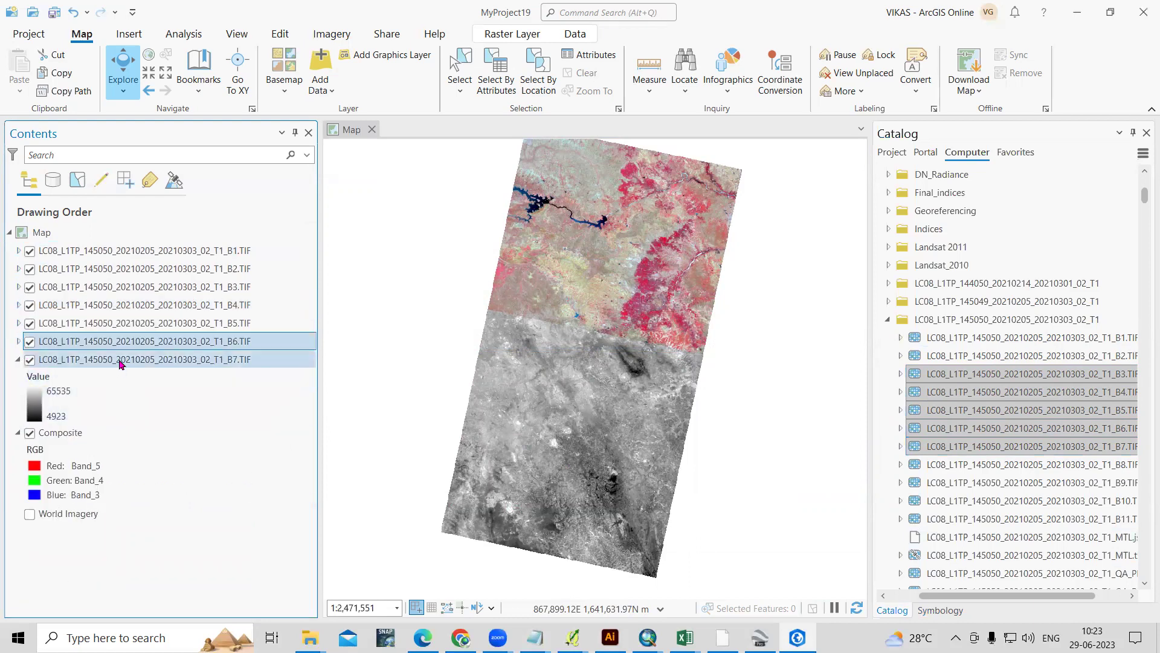
left_click(180, 254, "shift")
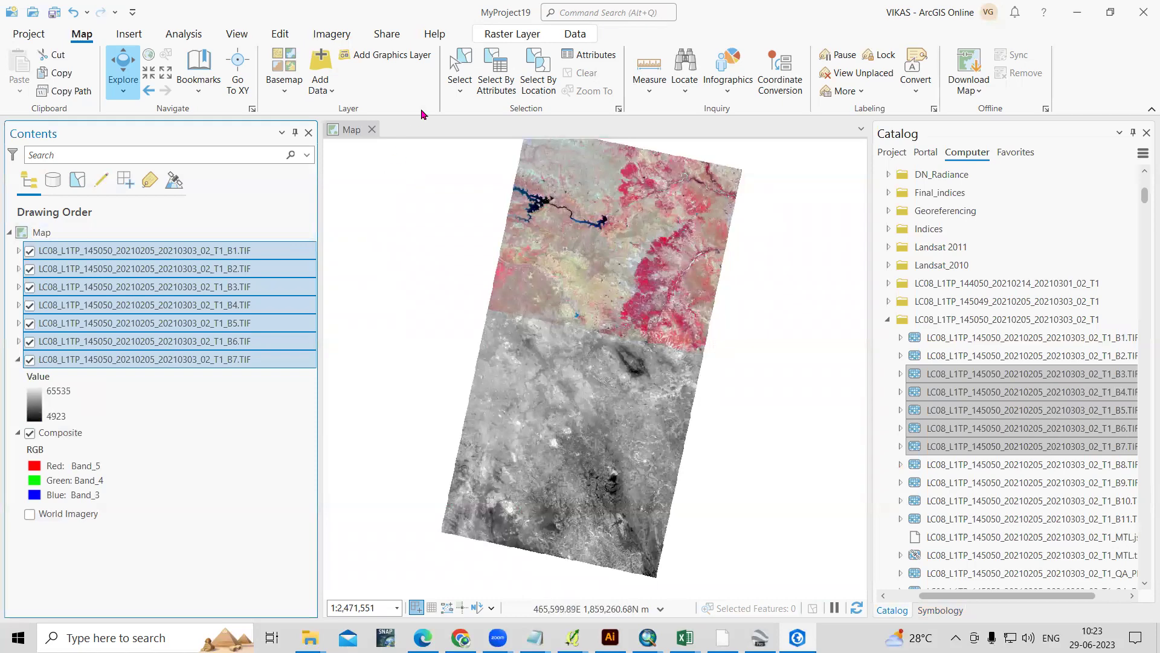
left_click(321, 36)
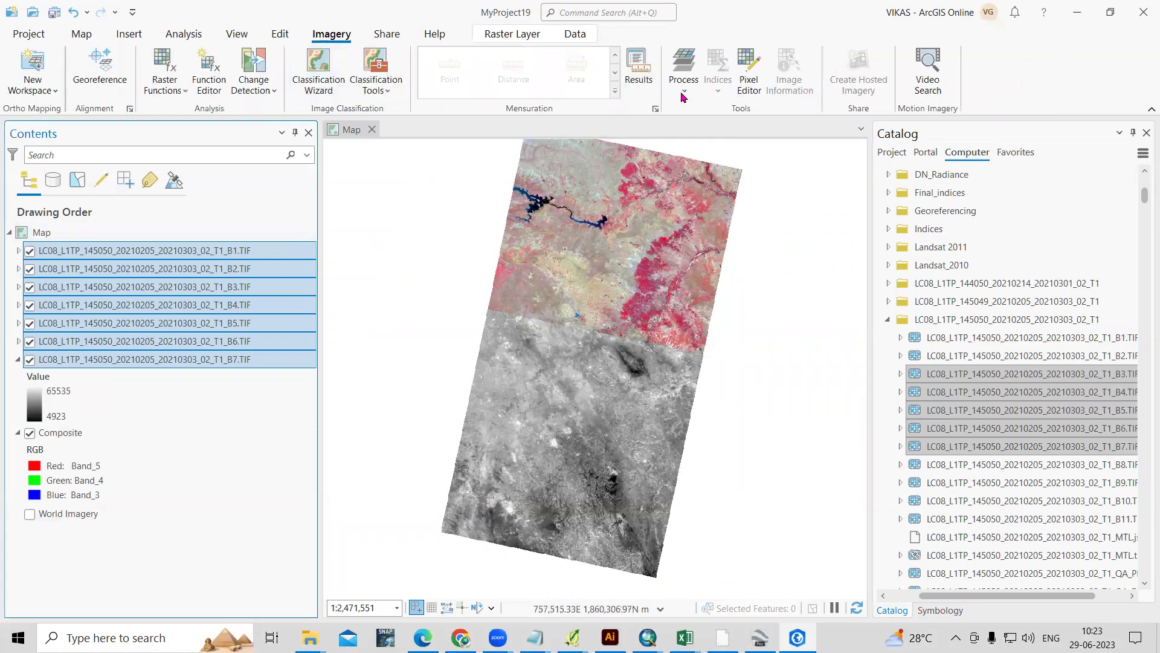
left_click(683, 90)
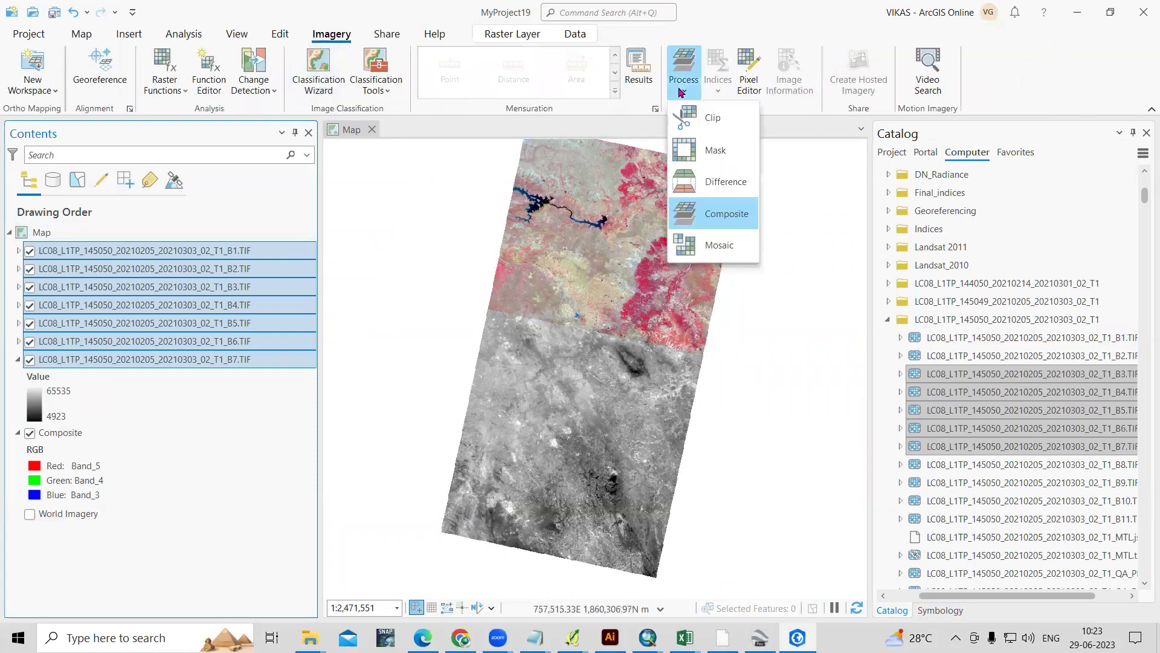
left_click(713, 221)
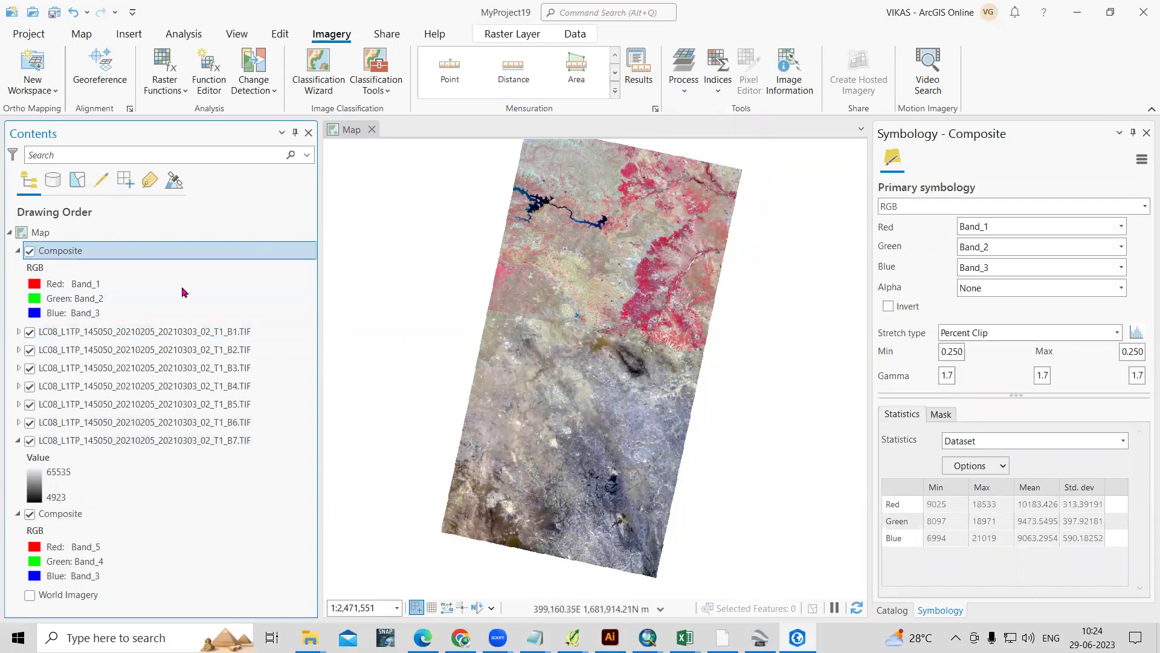
Step: Set the new Composite layer's RGB symbology to Band_5, Band_4 and Band_3, and inspect where it meets the northern scene
left_click(1122, 228)
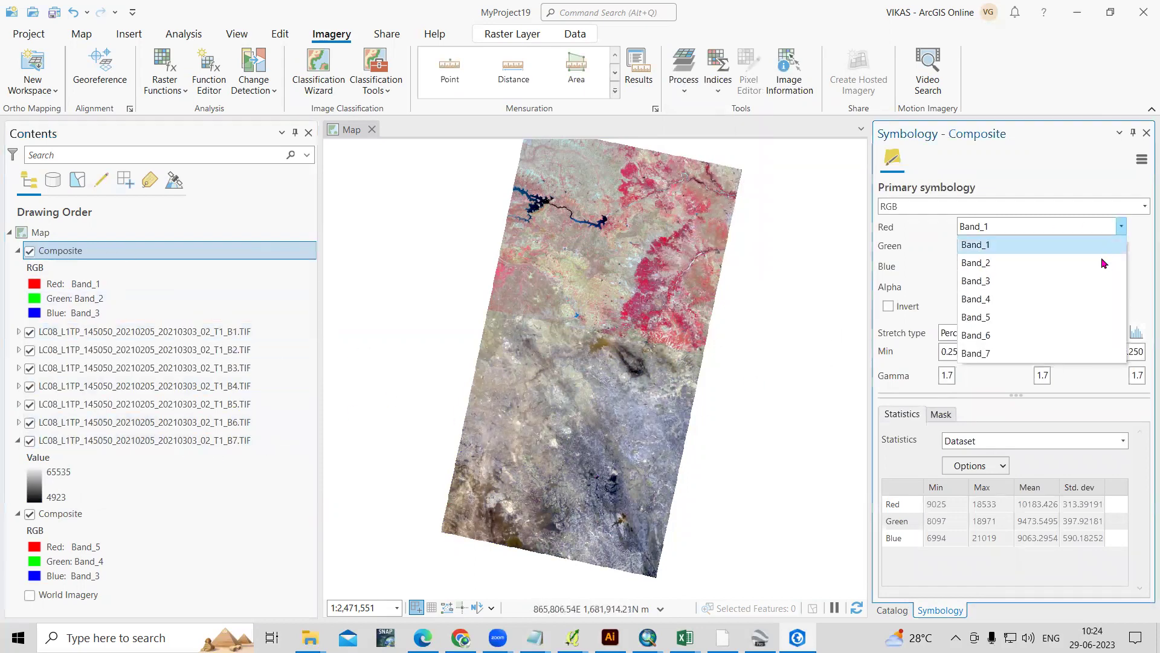
left_click(1061, 319)
left_click(1123, 247)
left_click(1086, 319)
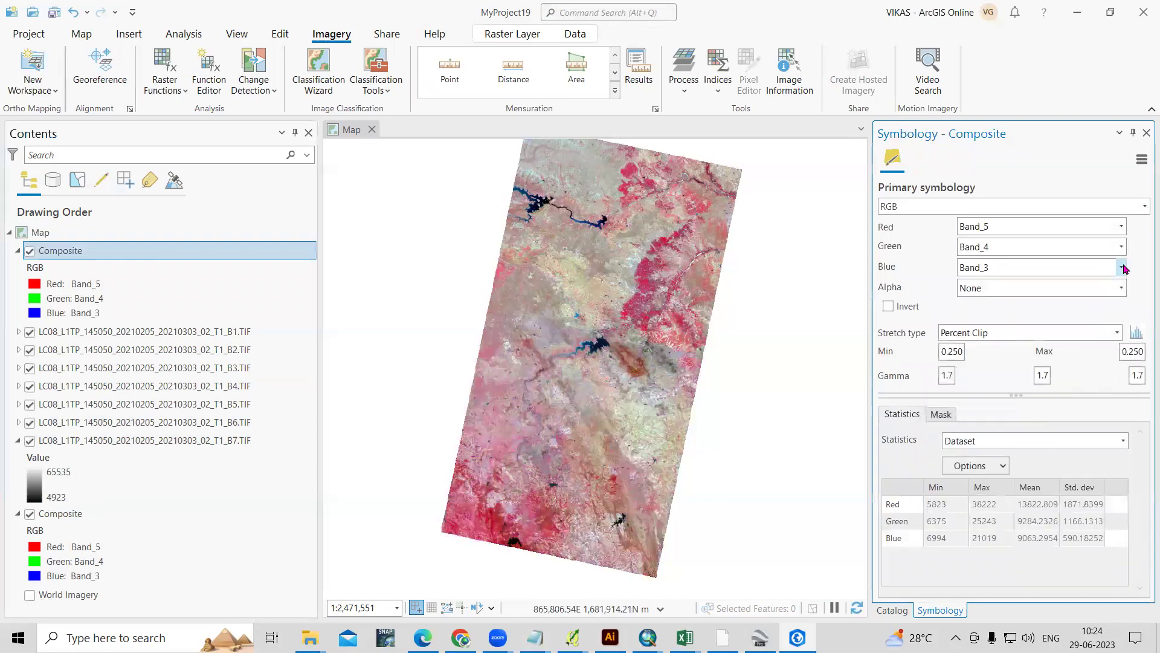
left_click(1123, 267)
left_click(1086, 320)
scroll(626, 391, "up", 1)
scroll(693, 310, "up", 2)
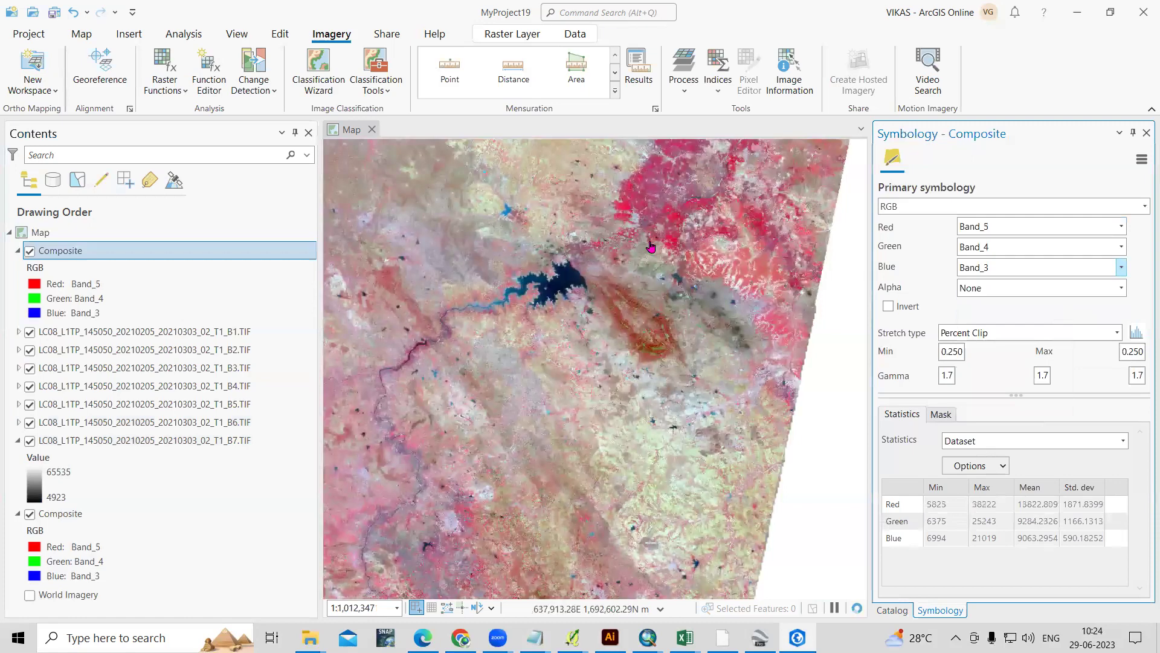
scroll(725, 284, "down", 2)
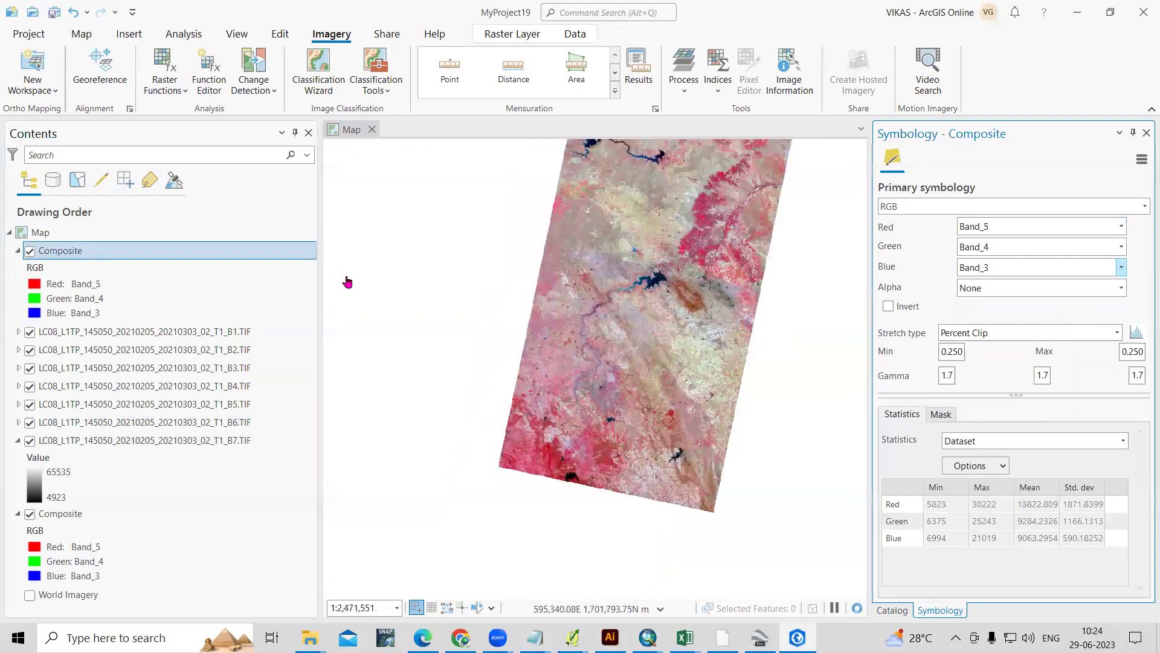
Step: Remove the single-band layers B1 to B7 of the 145050 scene and examine the two adjoining Composite layers together
left_click(57, 332)
left_click(176, 447, "ctrl")
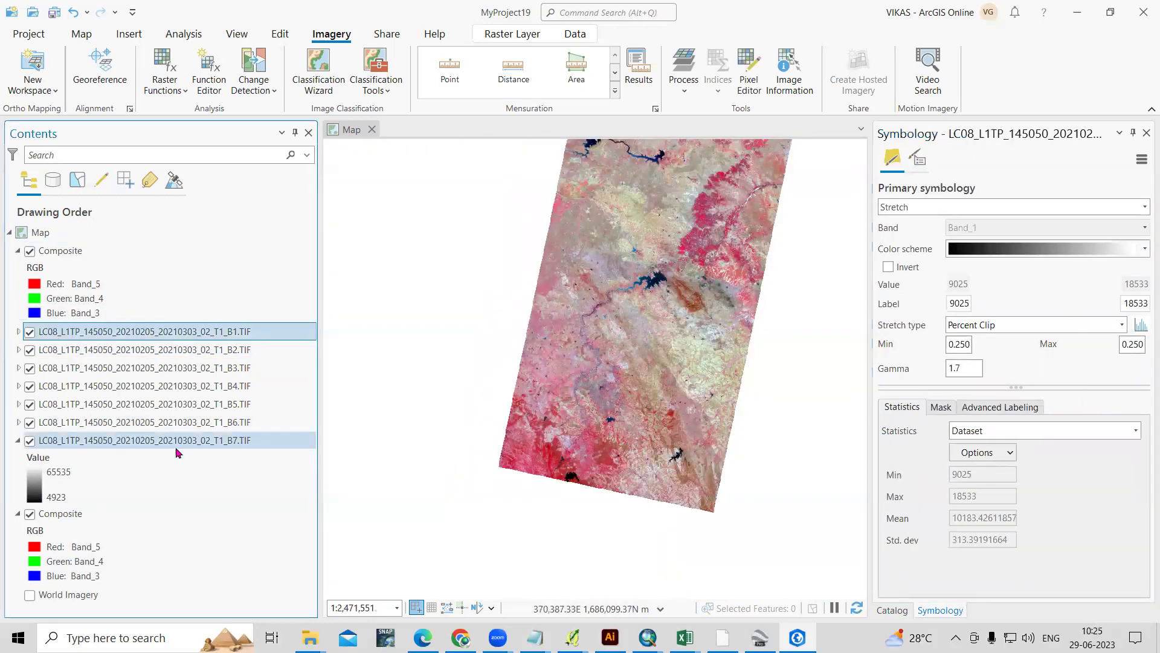
left_click(180, 443, "shift")
right_click(180, 443)
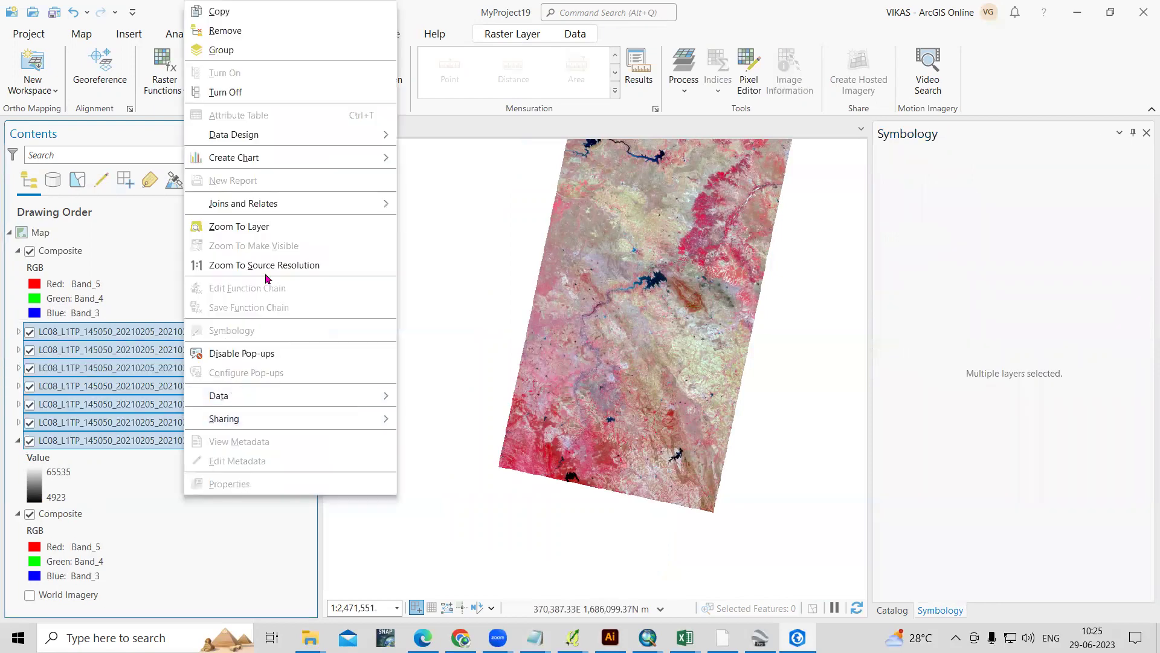
left_click(240, 32)
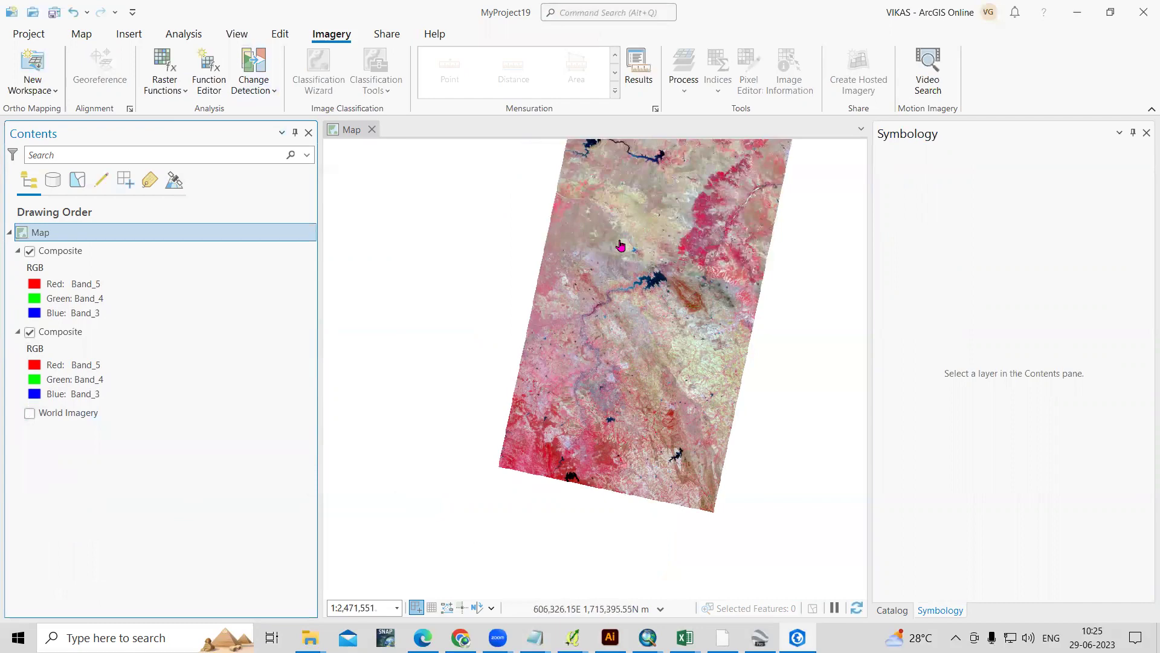
scroll(623, 242, "down", 3)
scroll(570, 315, "up", 5)
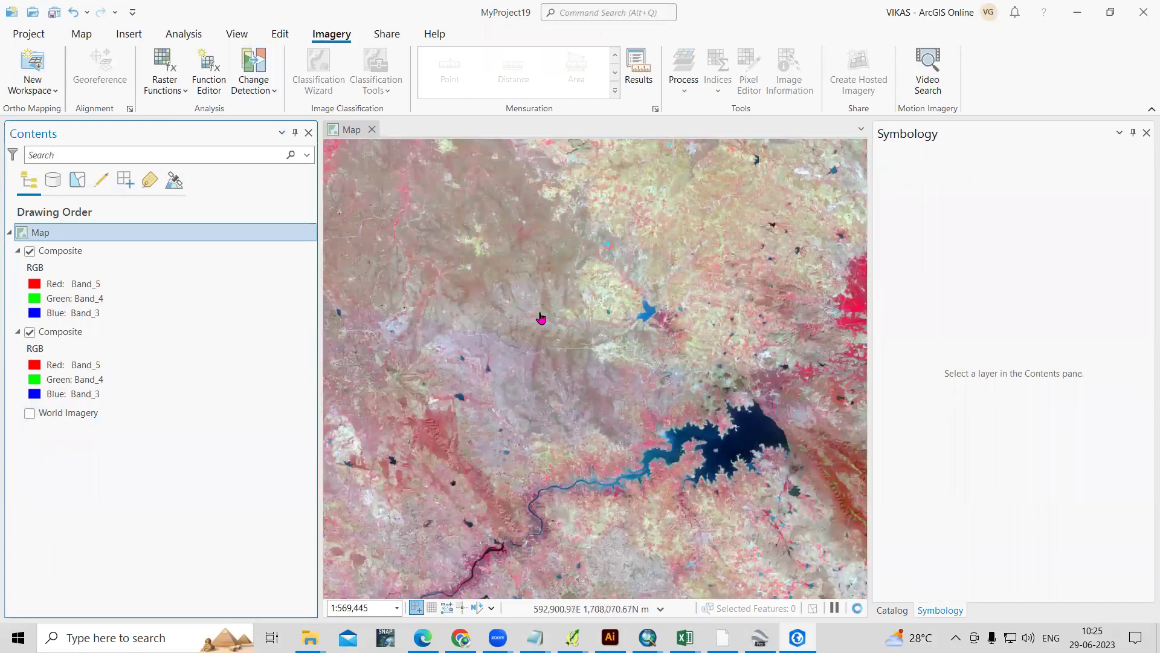
scroll(701, 351, "down", 3)
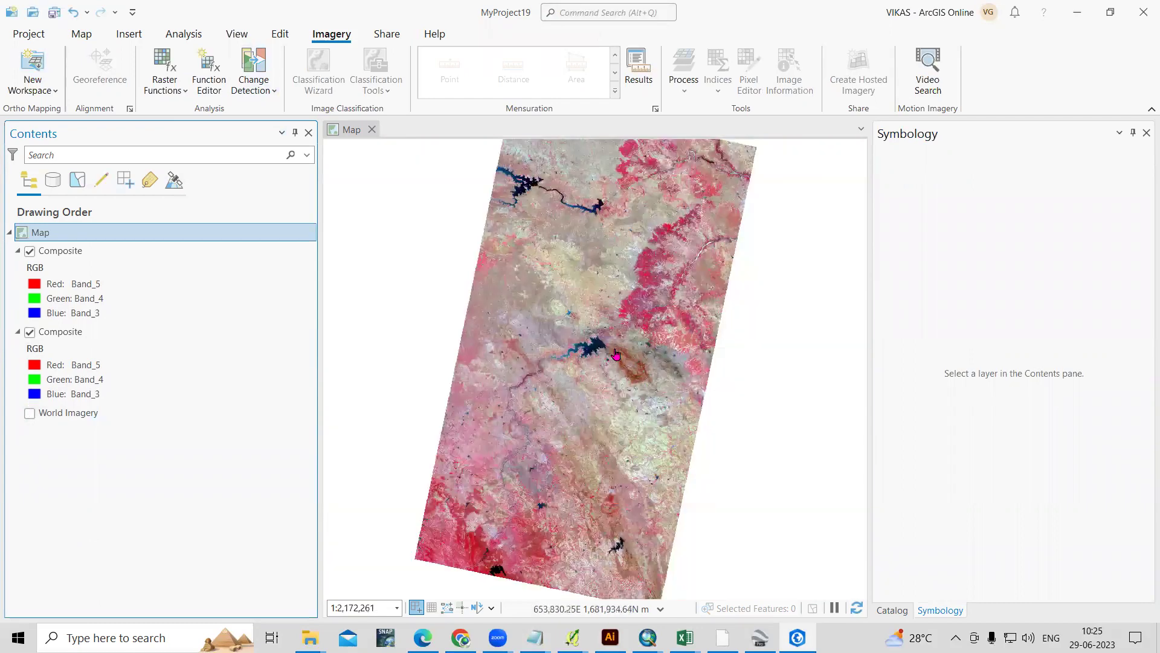
Step: Create a Mosaic layer from the two adjoining Composite layers
scroll(579, 332, "up", 2)
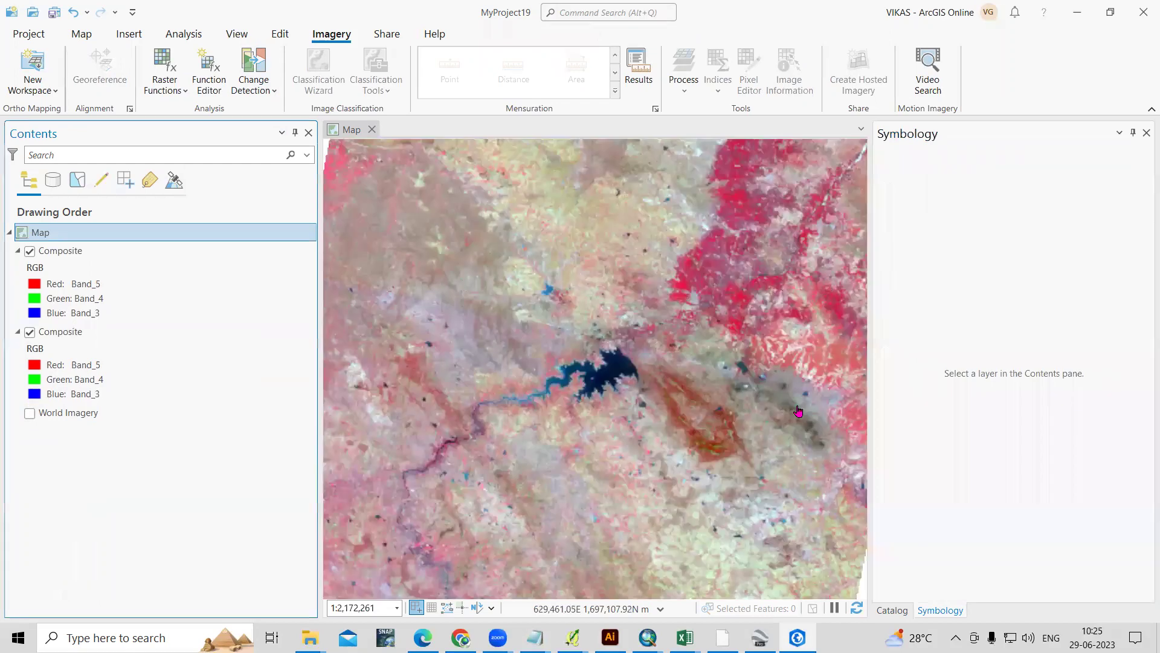
scroll(562, 395, "down", 2)
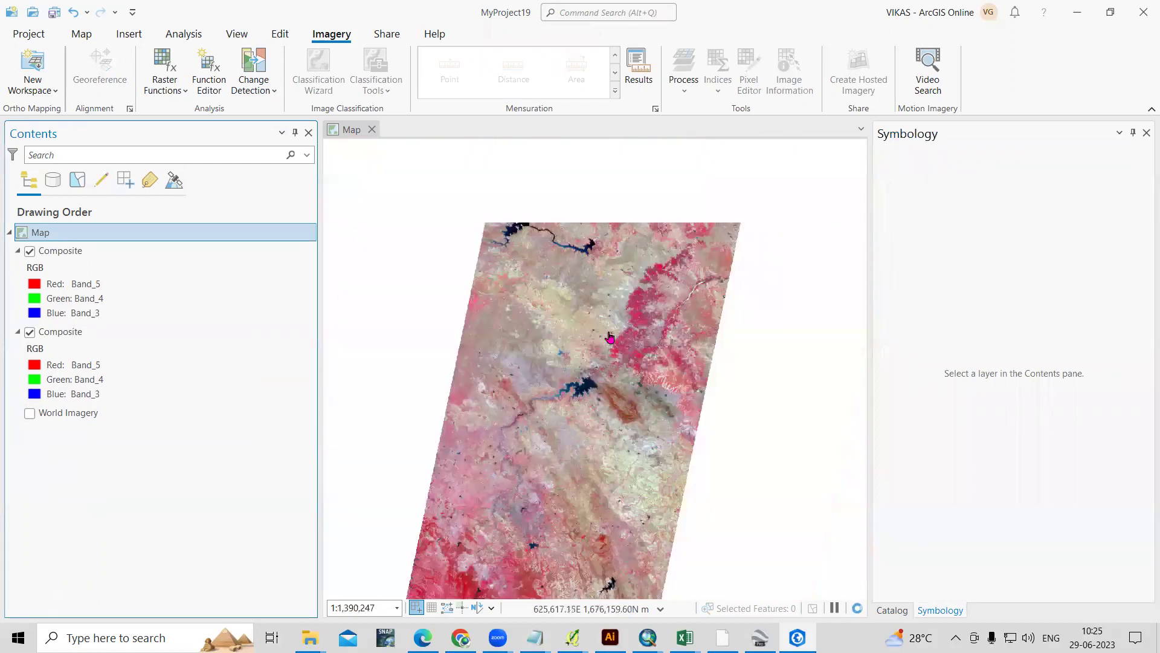
left_click(116, 271)
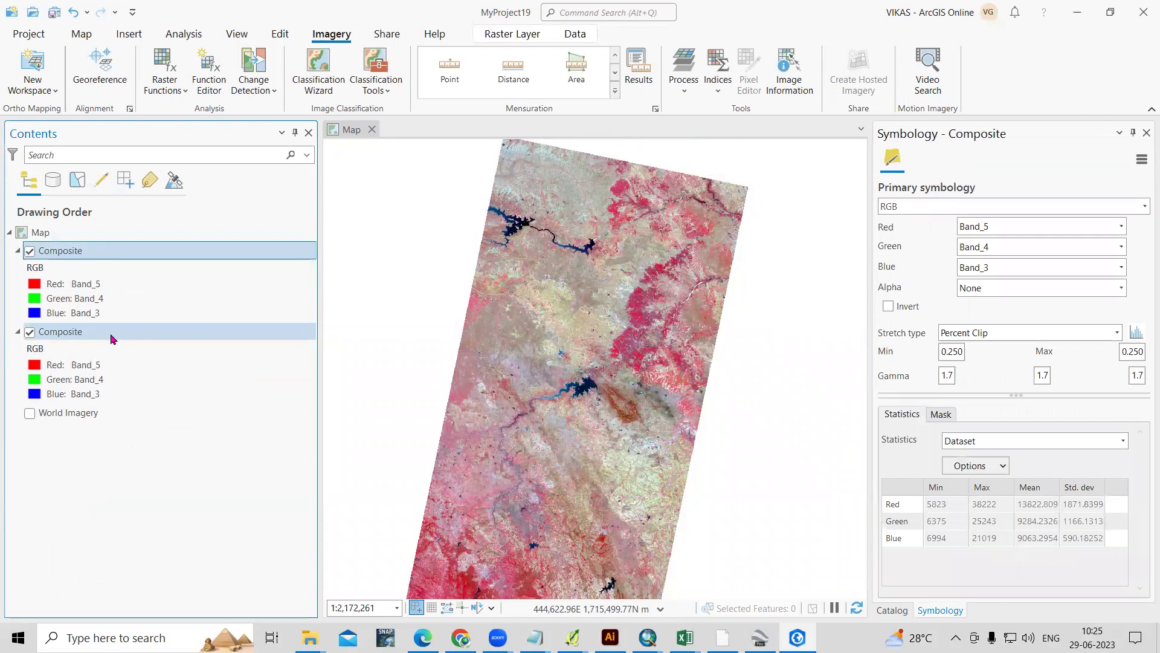
left_click(90, 336, "ctrl")
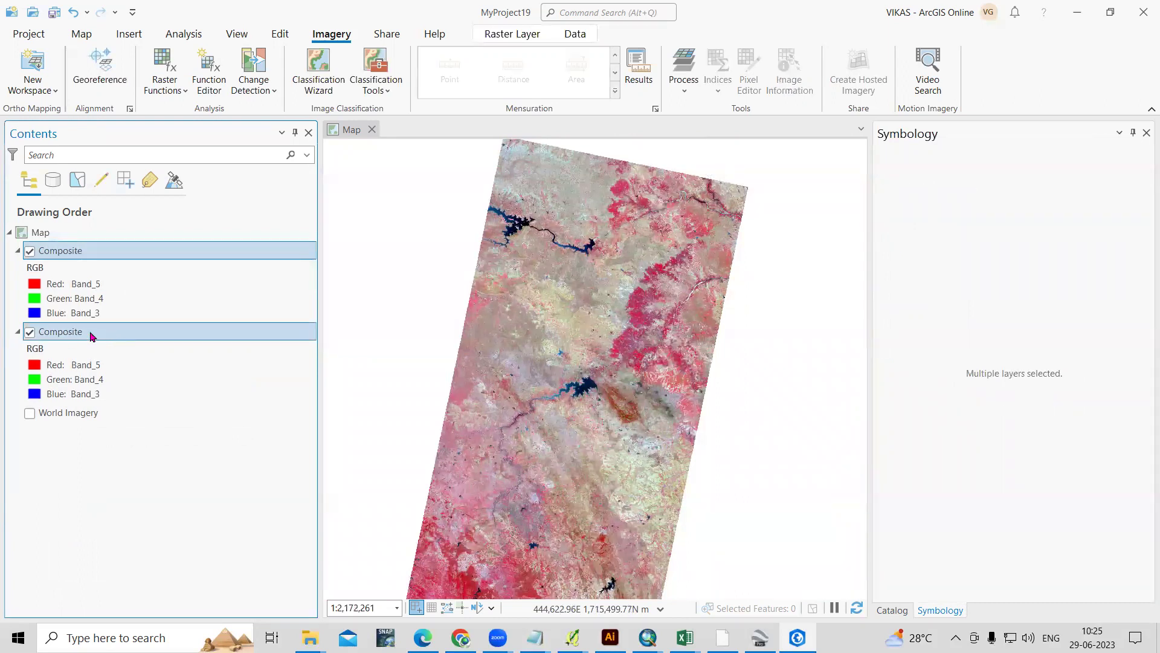
left_click(686, 92)
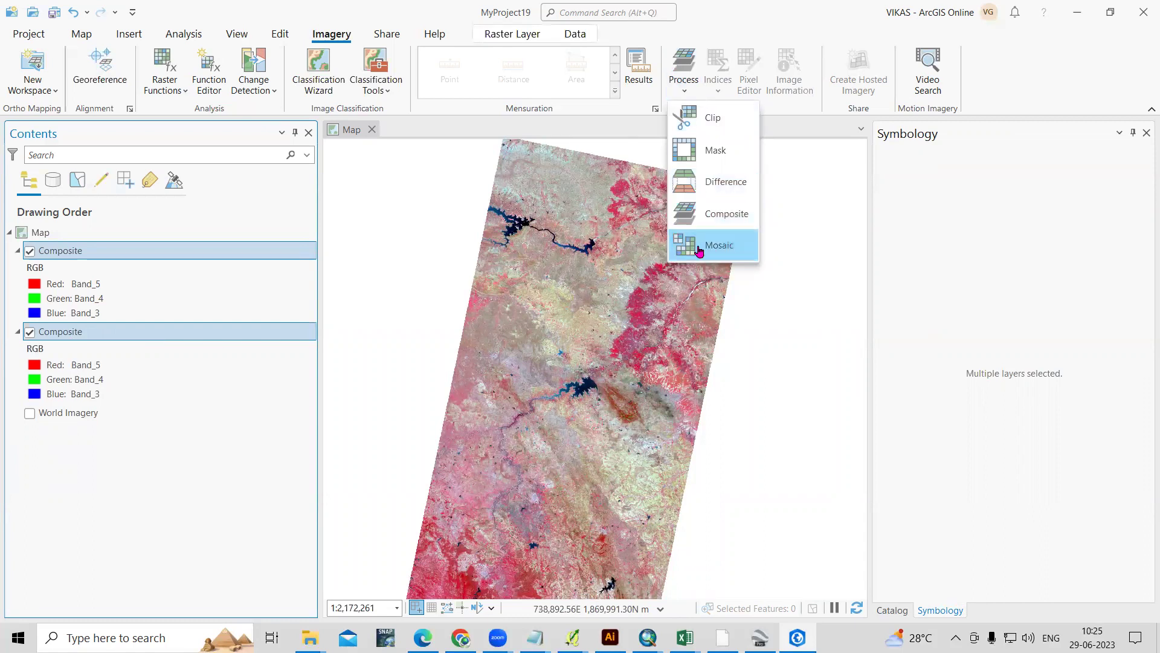
left_click(719, 245)
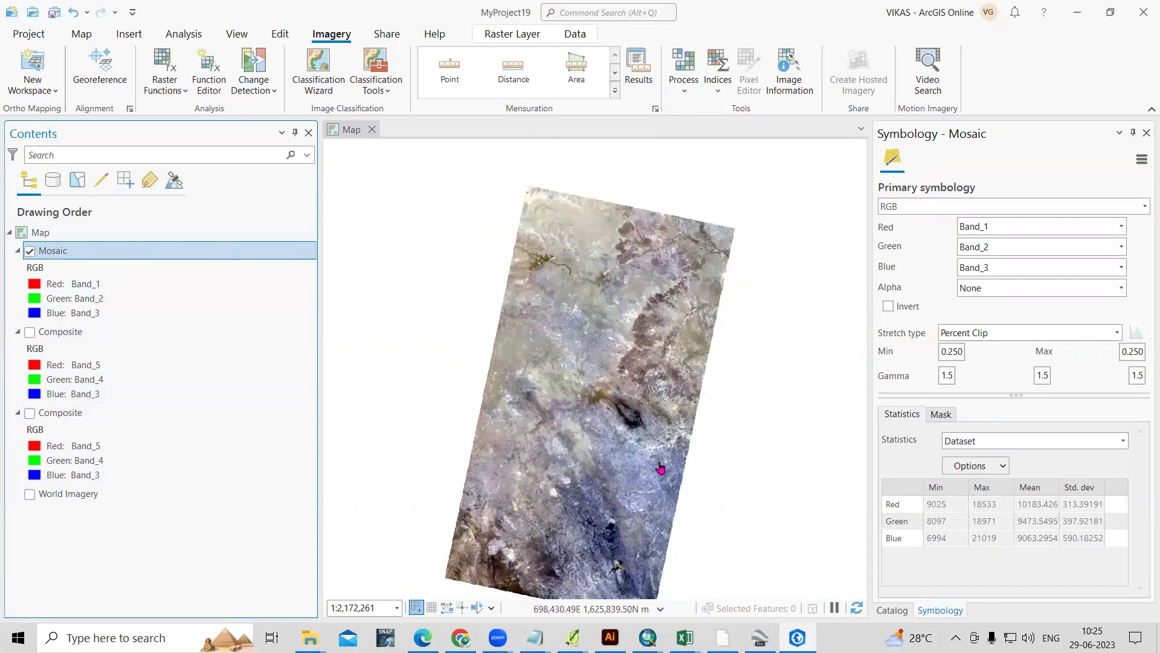
Step: Compare the Mosaic layer with its two source Composite layers by switching their visibility, leaving only the Mosaic displayed
scroll(661, 466, "down", 3)
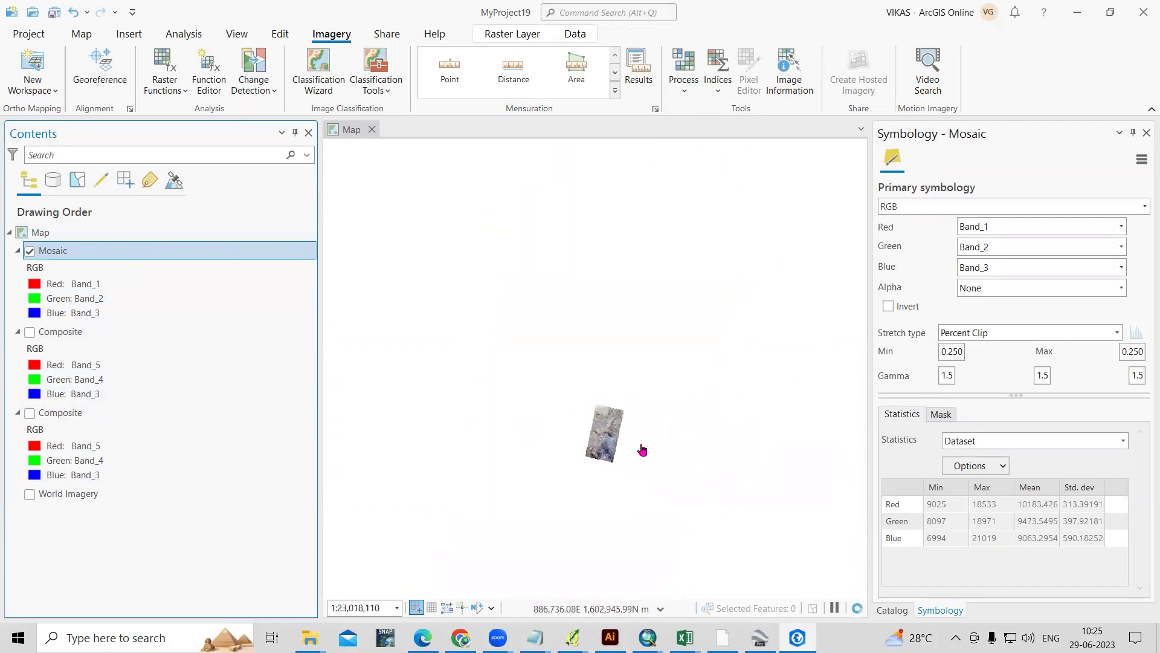
scroll(640, 448, "up", 5)
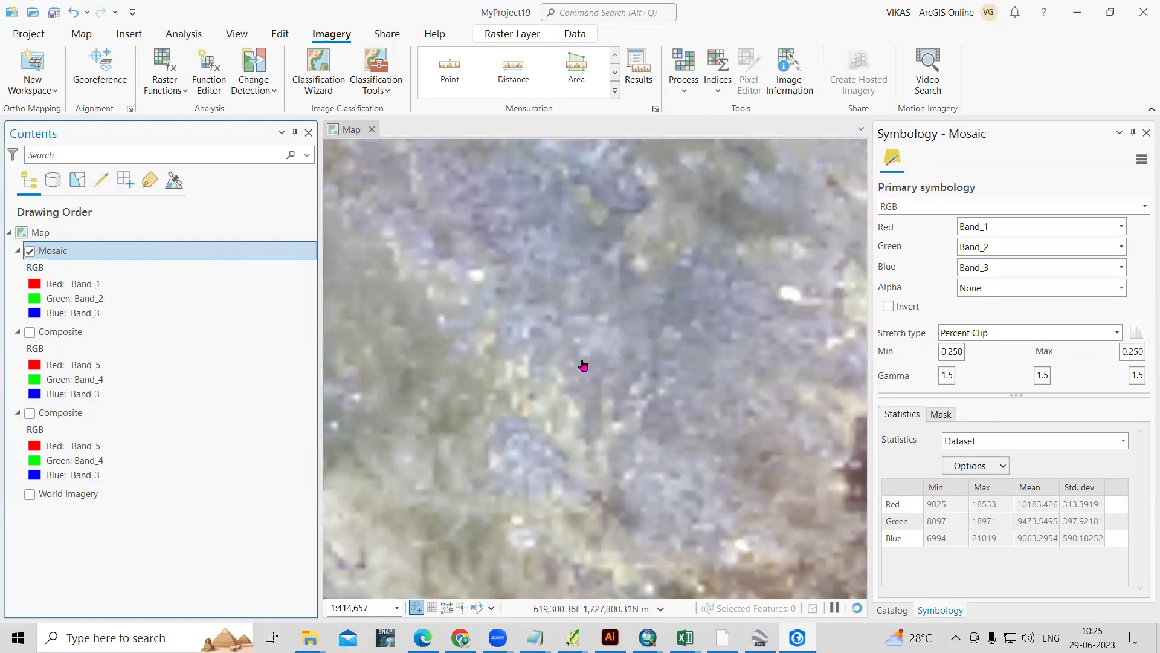
scroll(583, 365, "down", 4)
left_click(29, 251)
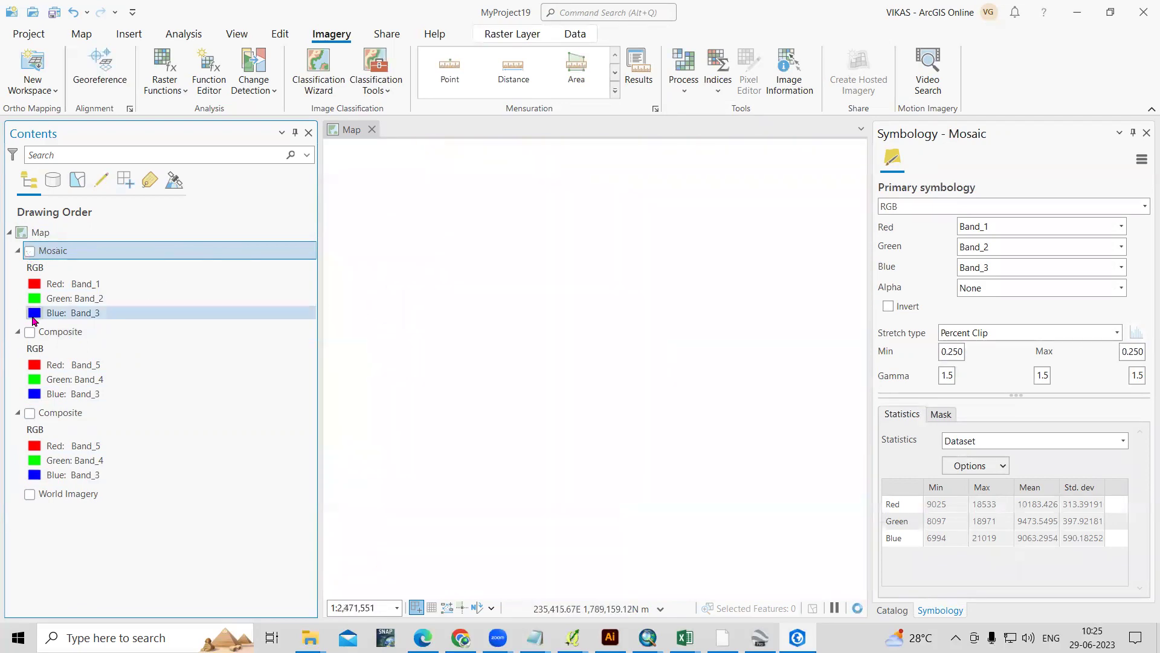
left_click(30, 332)
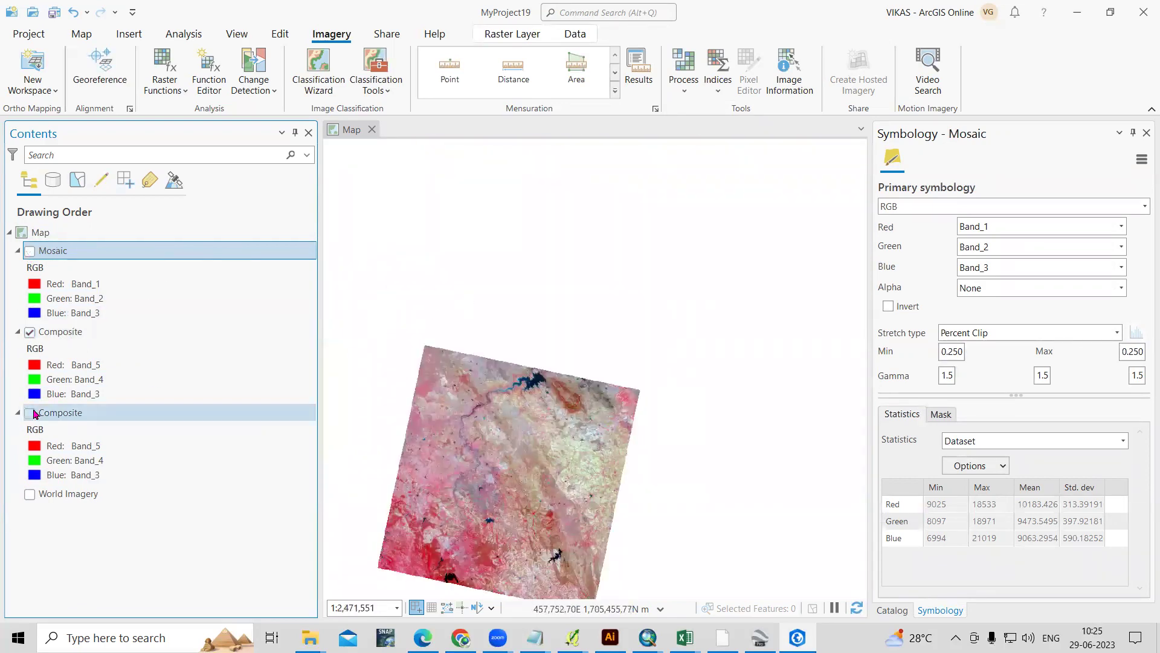
left_click(30, 413)
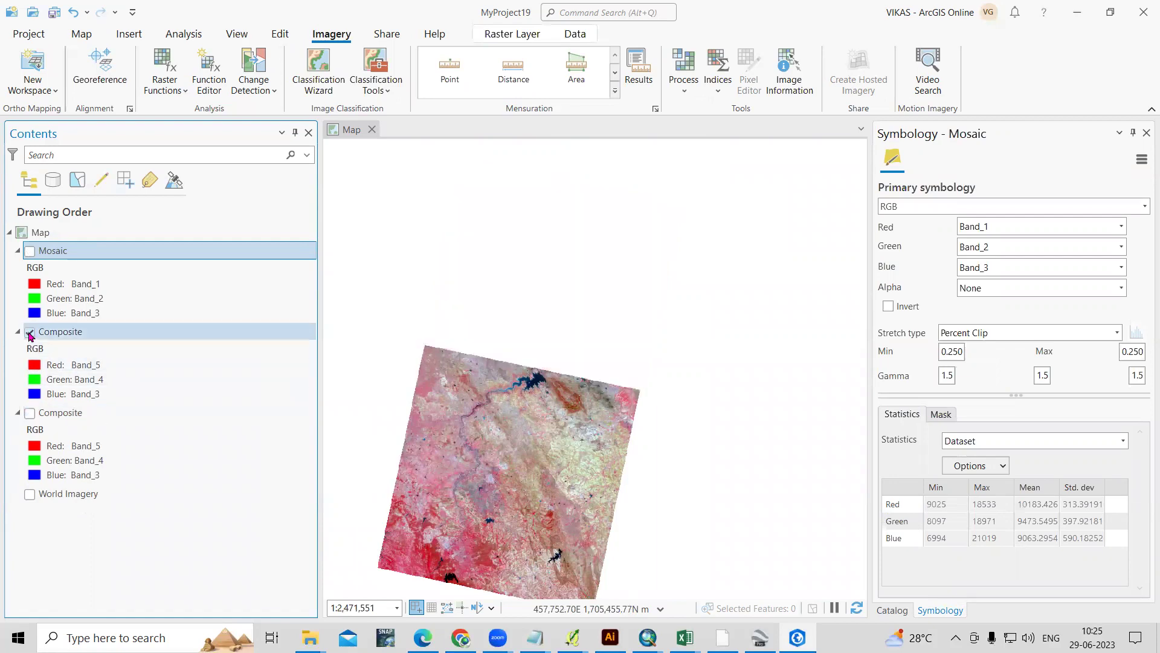
left_click(29, 331)
left_click(29, 251)
scroll(582, 328, "down", 2)
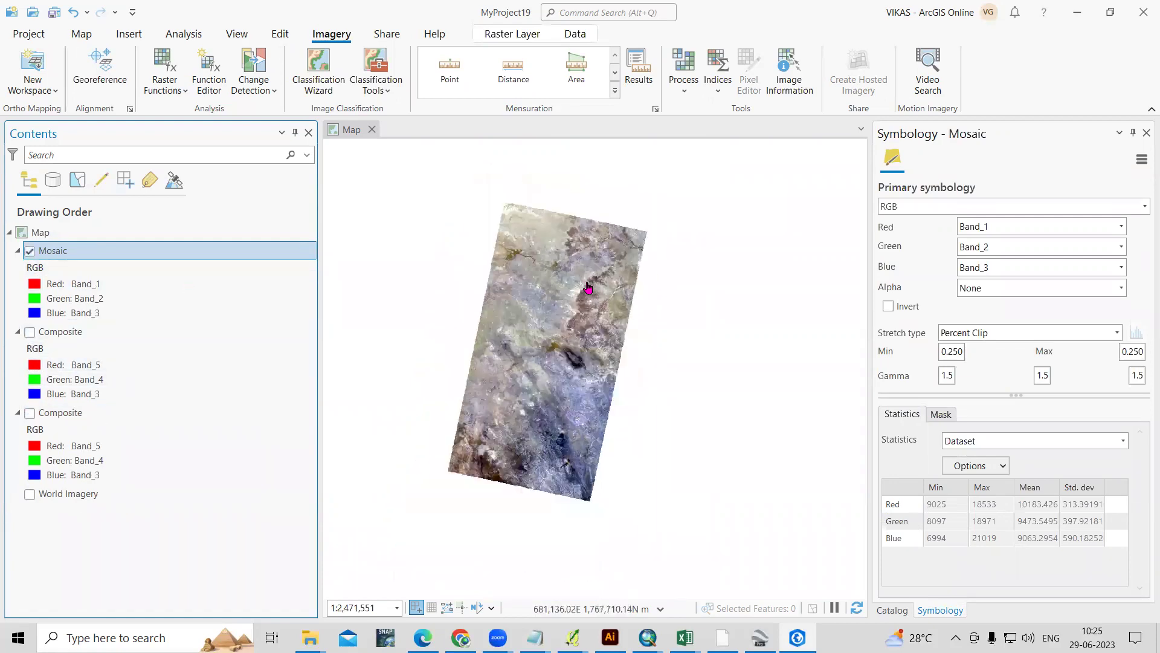
scroll(547, 318, "up", 4)
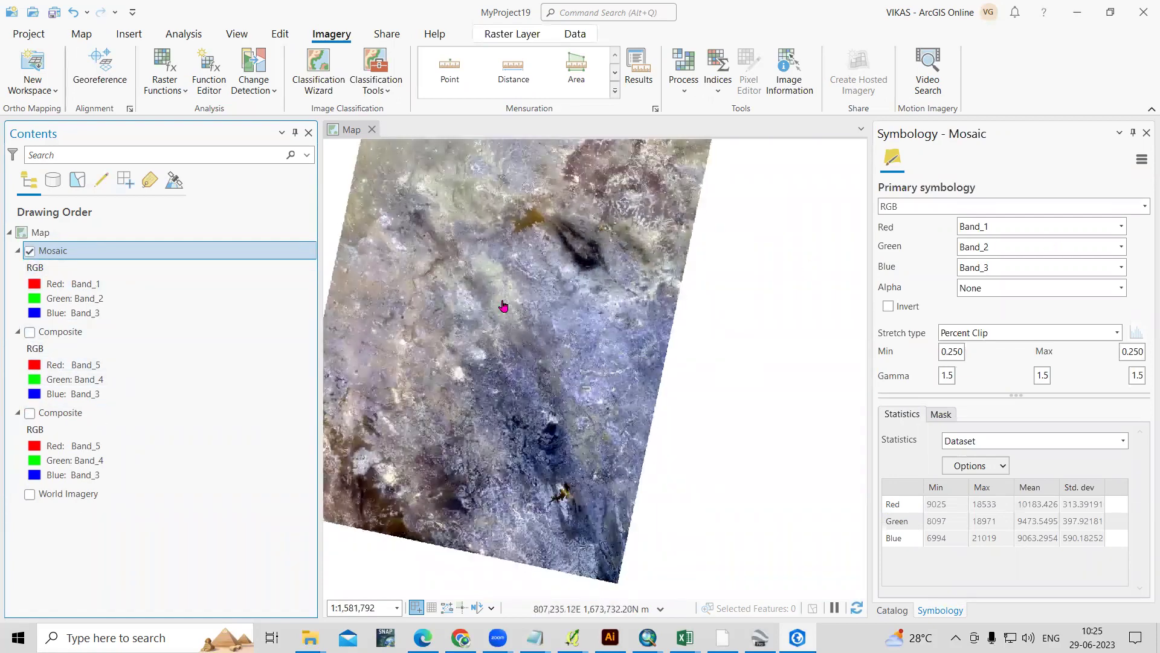
Step: Set the Mosaic layer's RGB symbology to Band_5 for red, Band_4 for green and Band_3 for blue
right_click(76, 254)
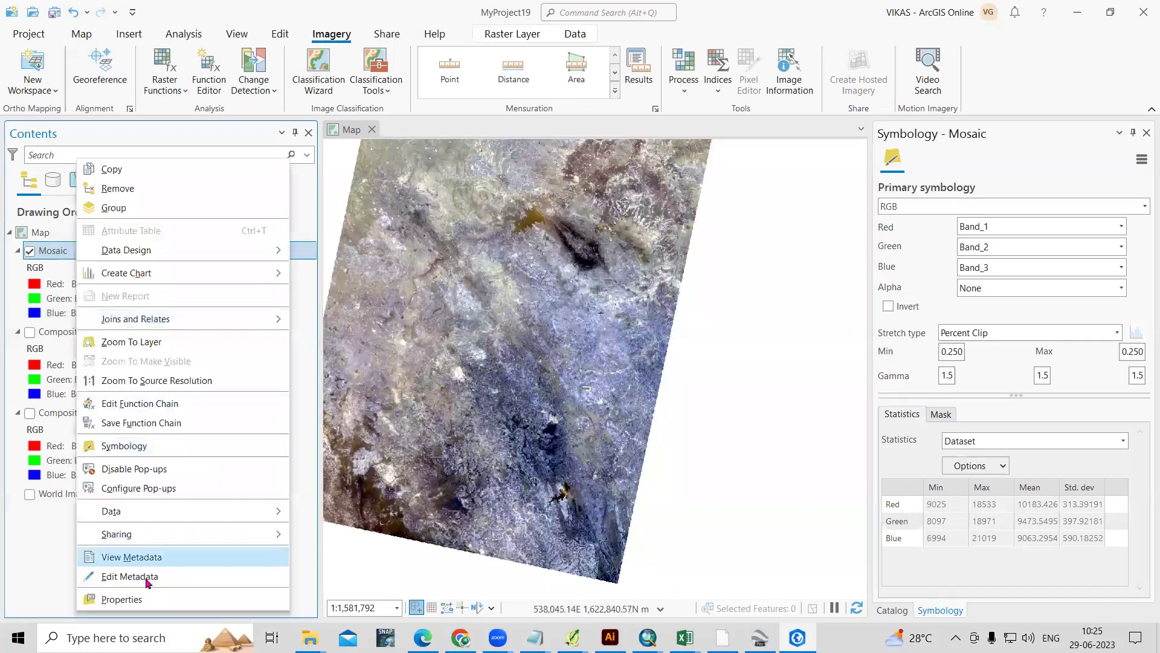
left_click(118, 450)
left_click(1110, 232)
left_click(1062, 317)
left_click(1119, 247)
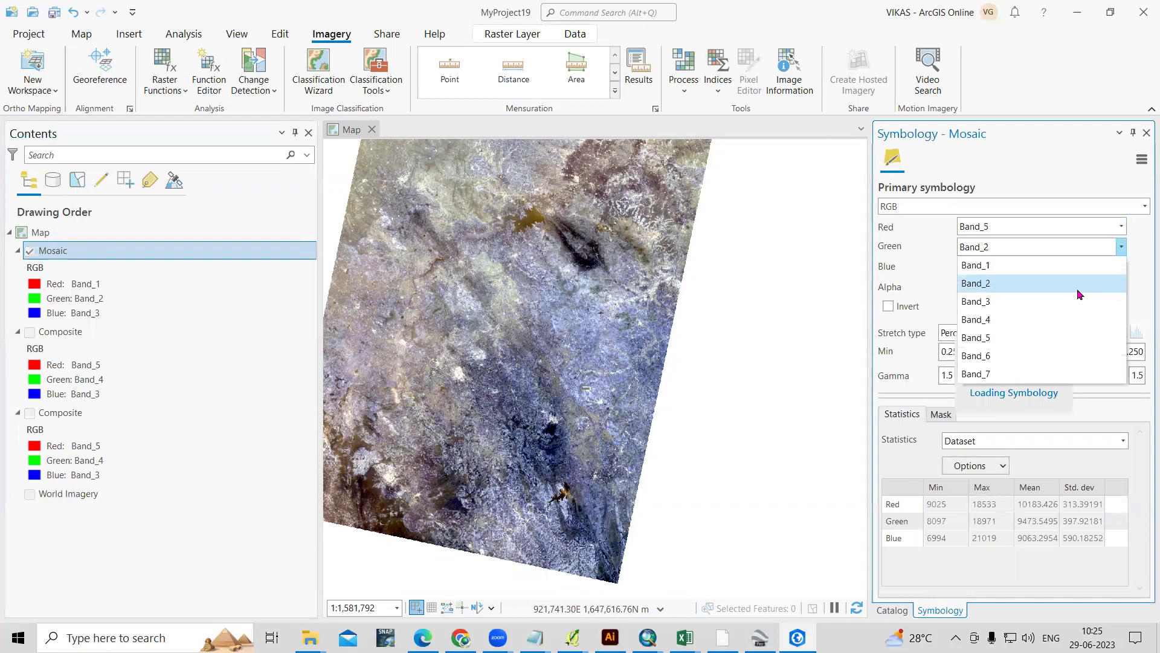
left_click(1078, 284)
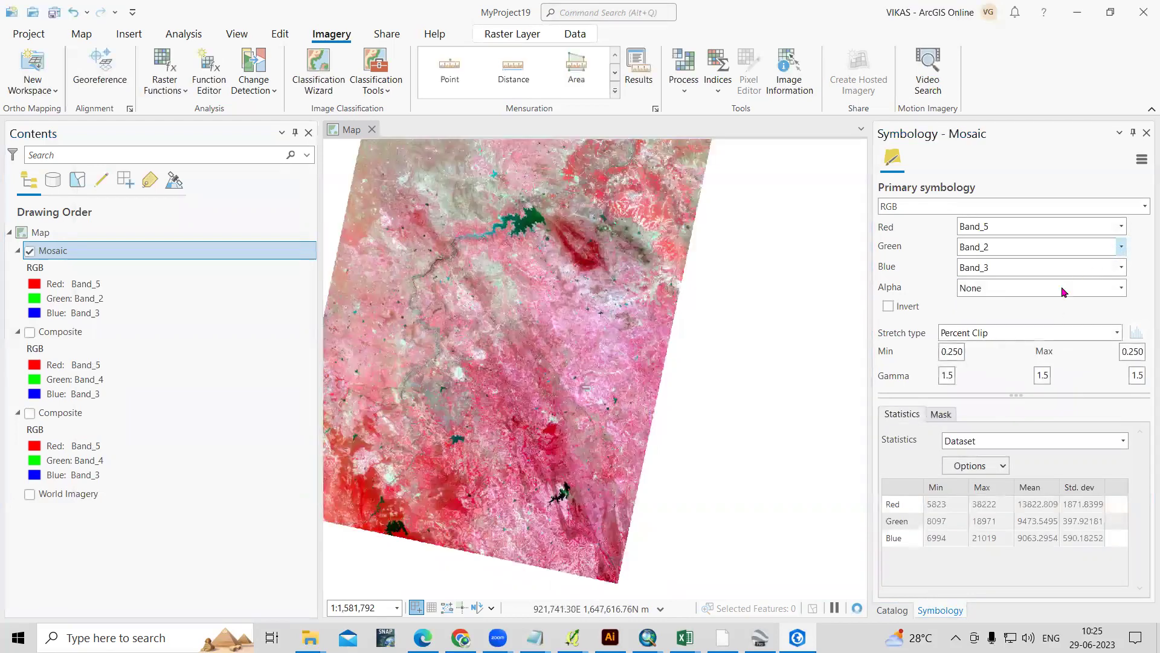
left_click(1121, 246)
left_click(1046, 316)
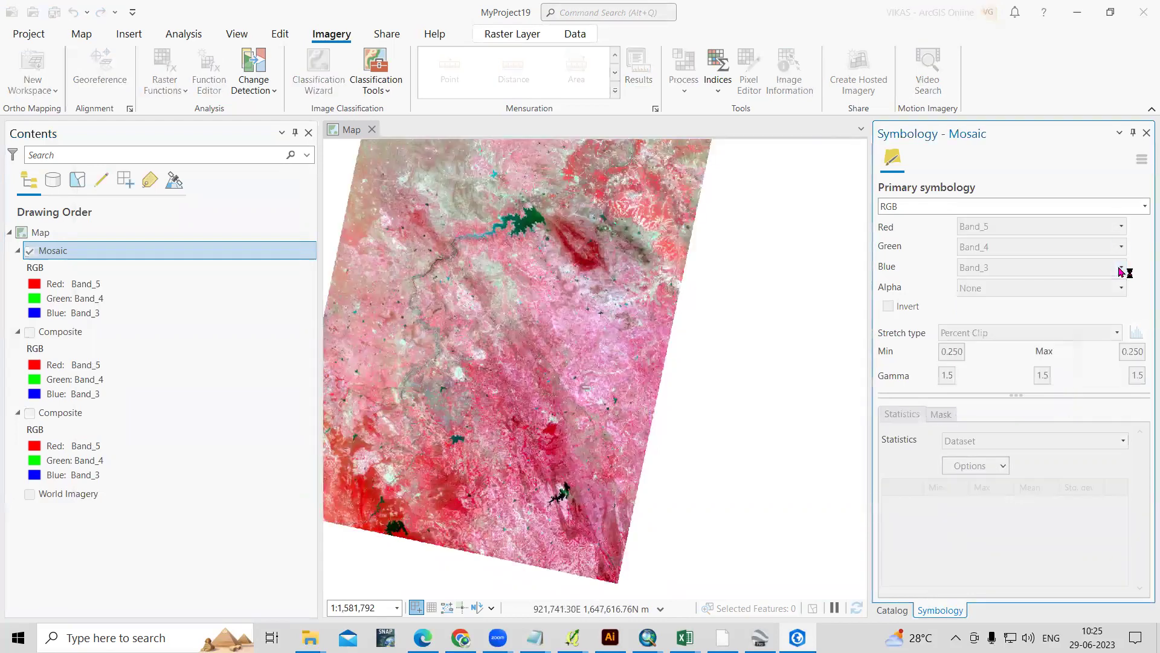
left_click(1122, 268)
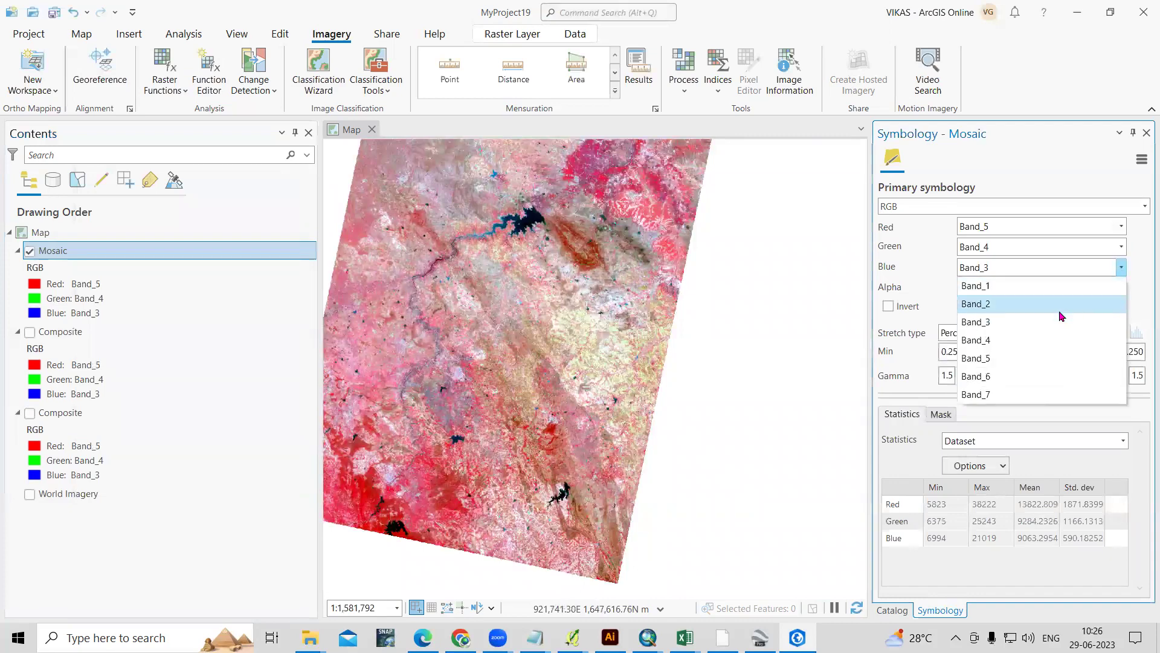
left_click(1057, 323)
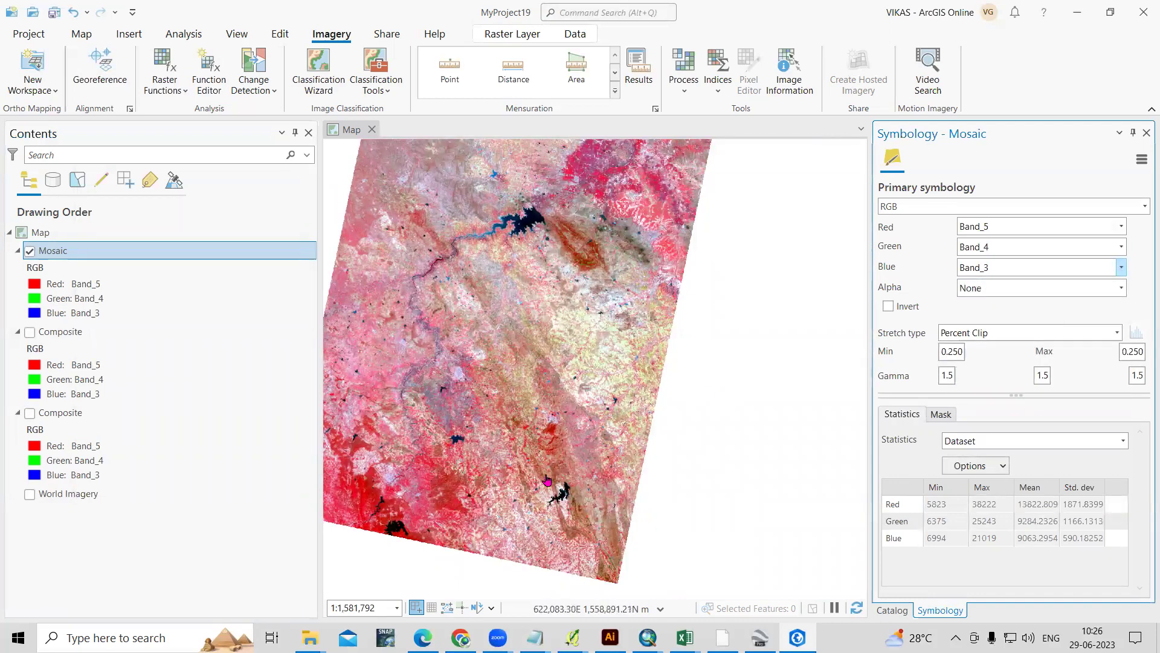
Step: Examine the false-colour Mosaic around the central reservoir, where the two scenes join, and across its full extent
scroll(471, 393, "down", 2)
scroll(446, 363, "up", 3)
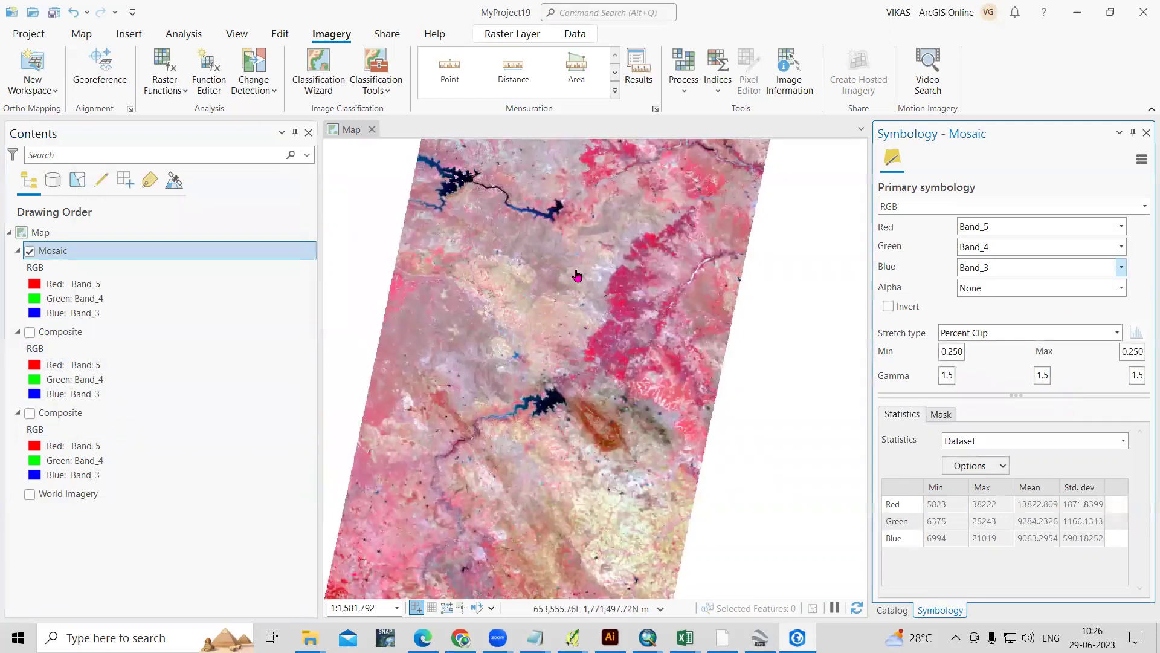
scroll(578, 249, "down", 1)
scroll(495, 201, "up", 1)
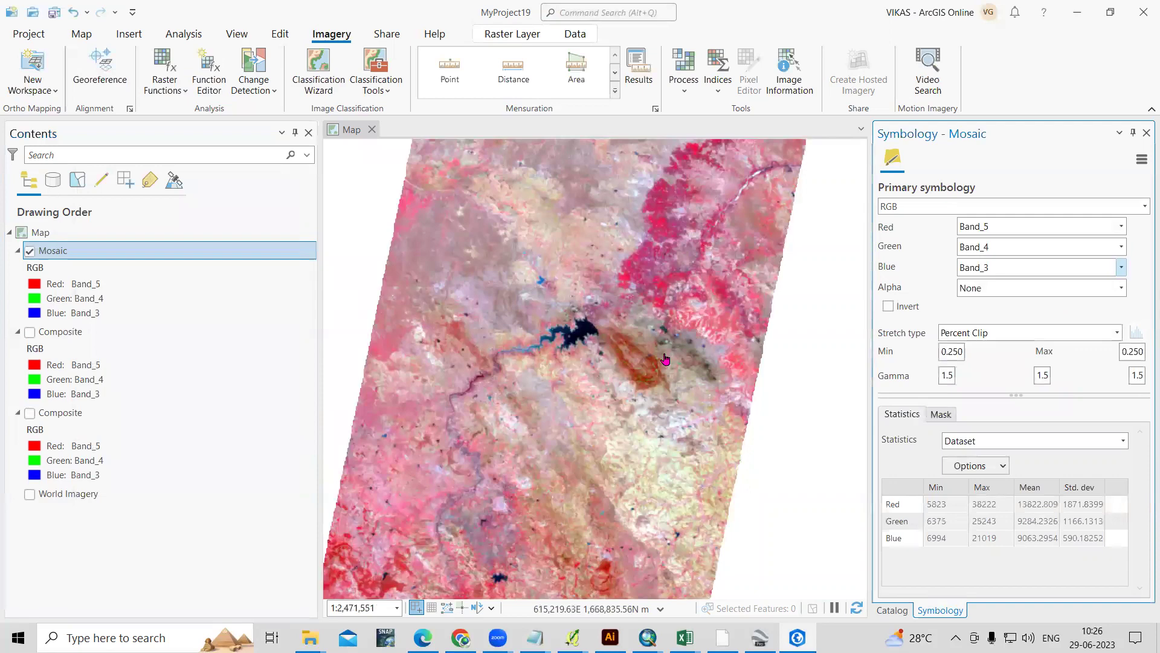
scroll(666, 359, "up", 3)
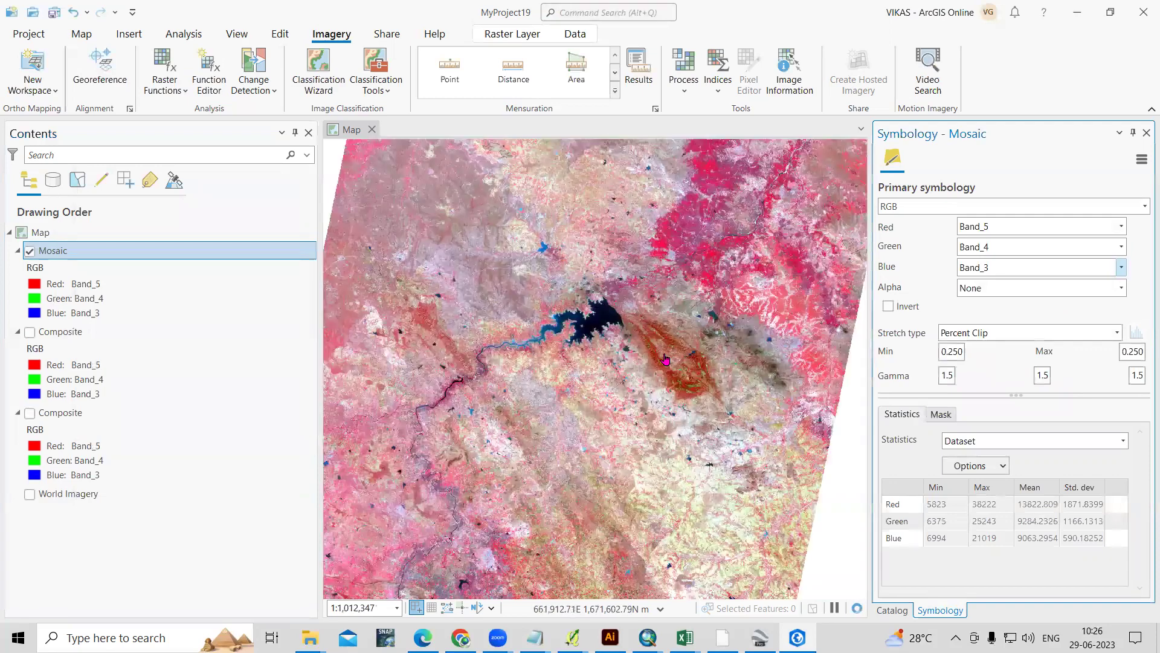
scroll(666, 359, "down", 1)
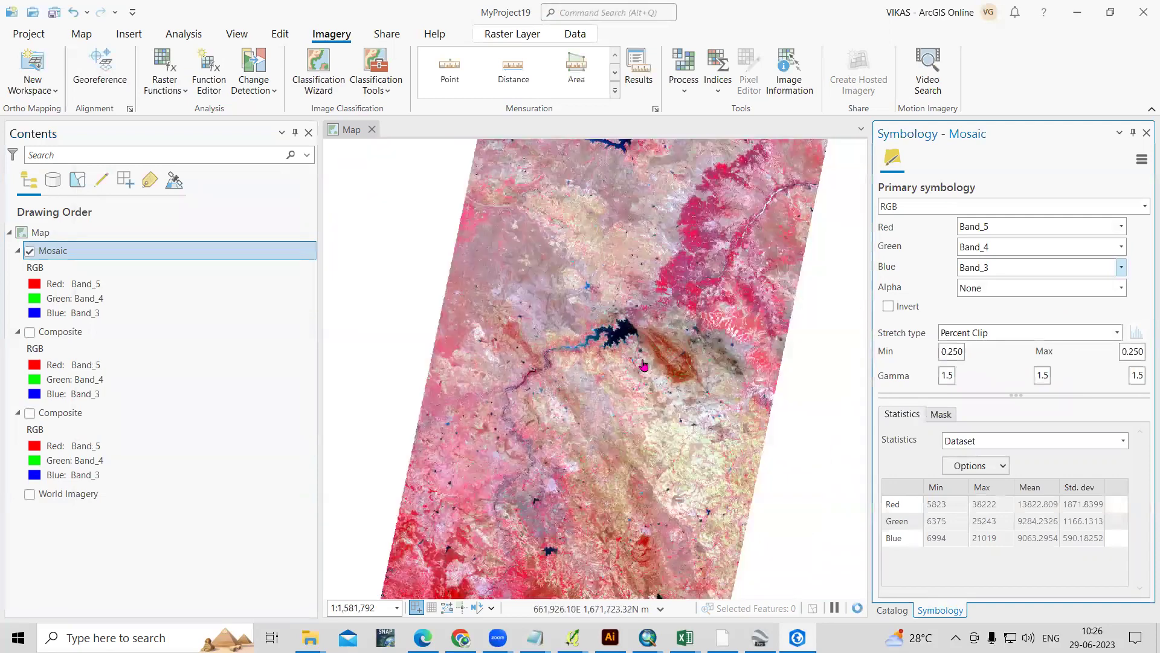
scroll(644, 365, "down", 1)
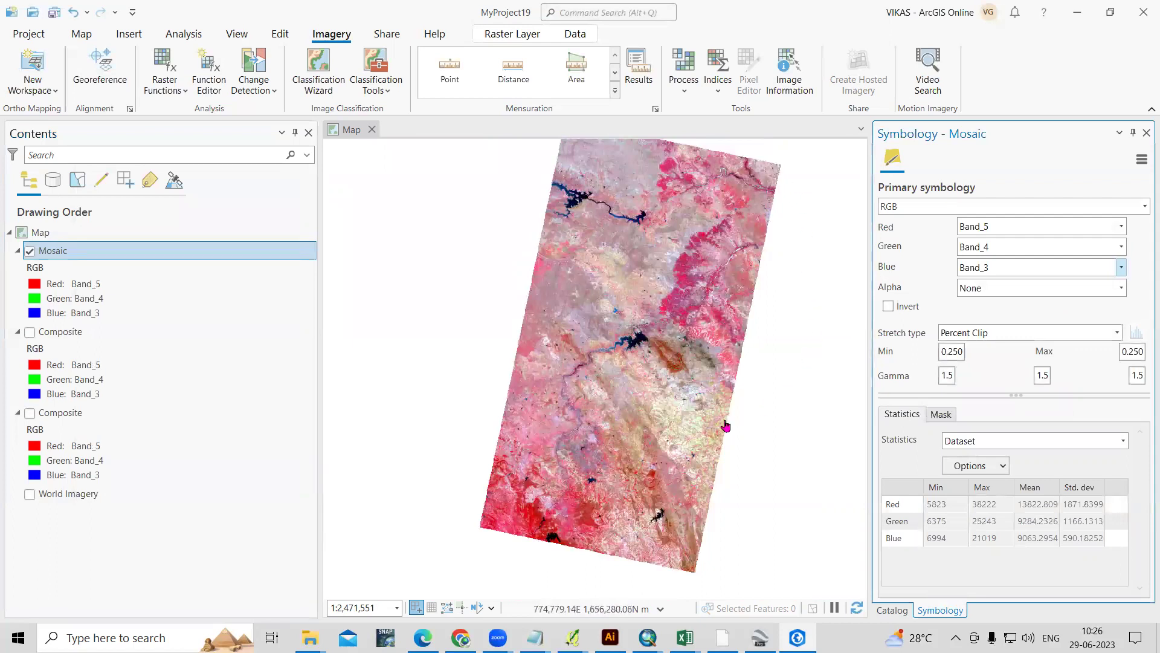